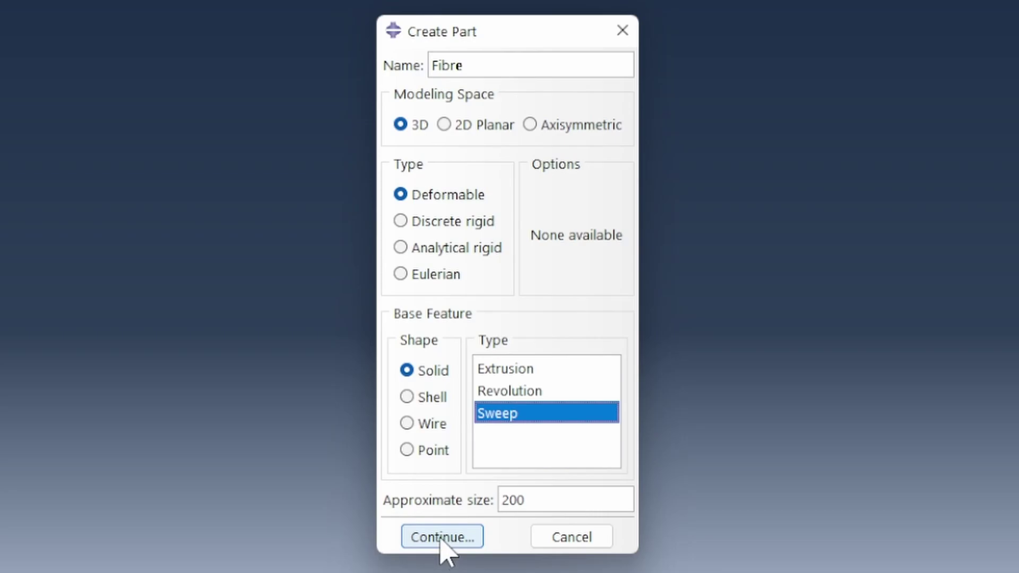
# Start the 3D deformable solid sweep part Fibre with approximate size 200 and sketch a guide line from 0,0 to 50,0
pyautogui.click(440, 539)
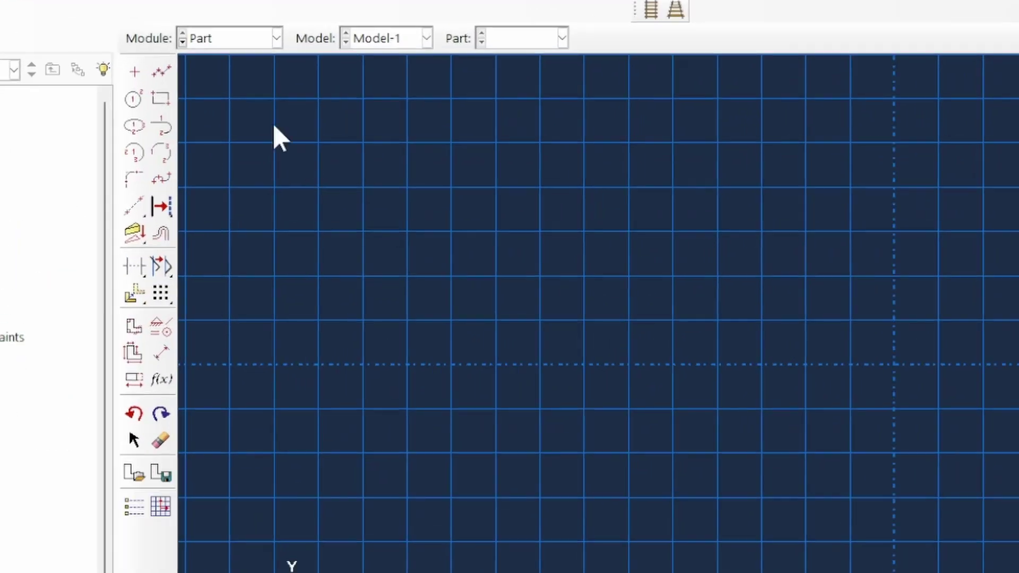
pyautogui.click(162, 73)
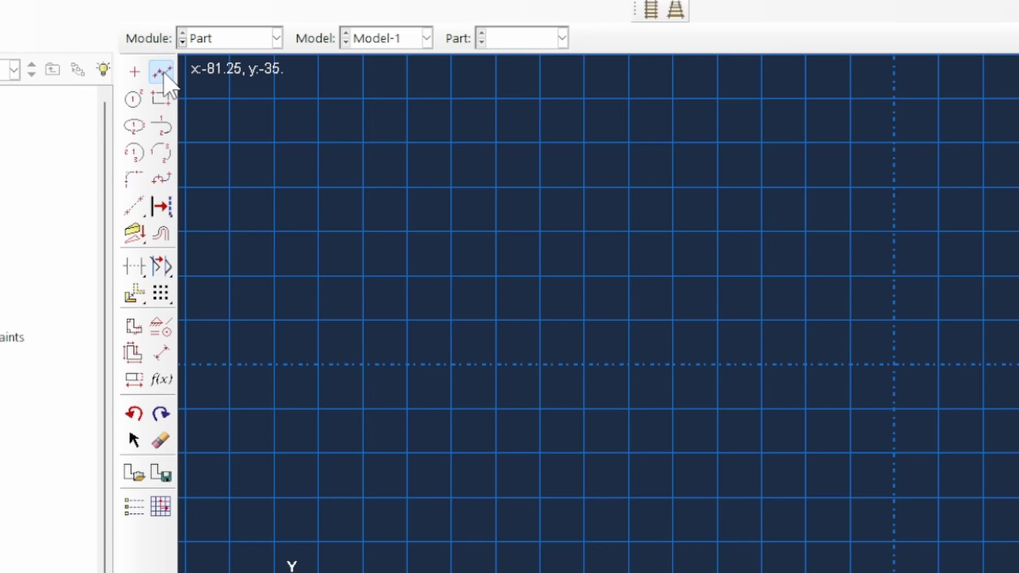
pyautogui.write('0')
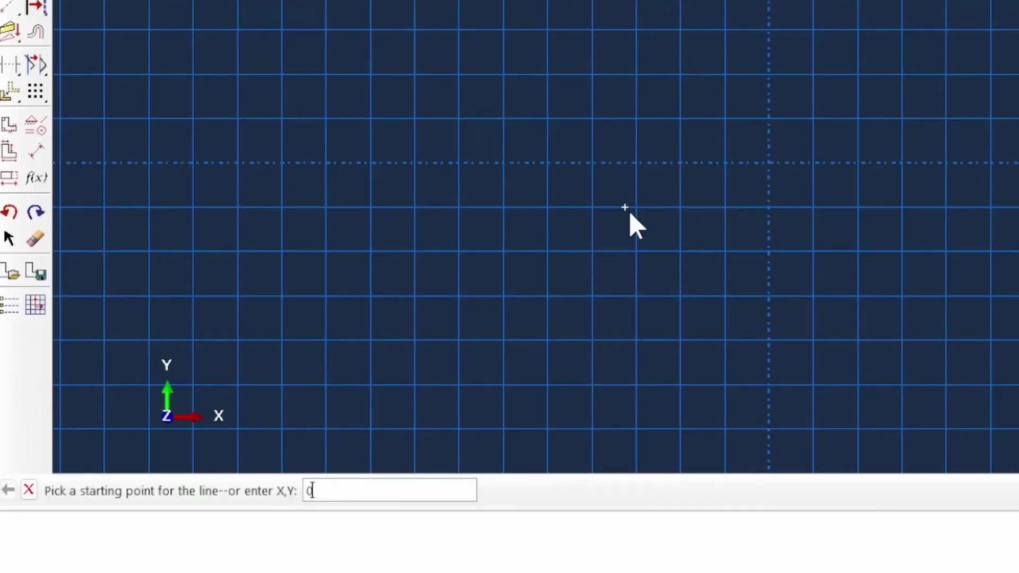
pyautogui.write(',0')
pyautogui.press('Return')
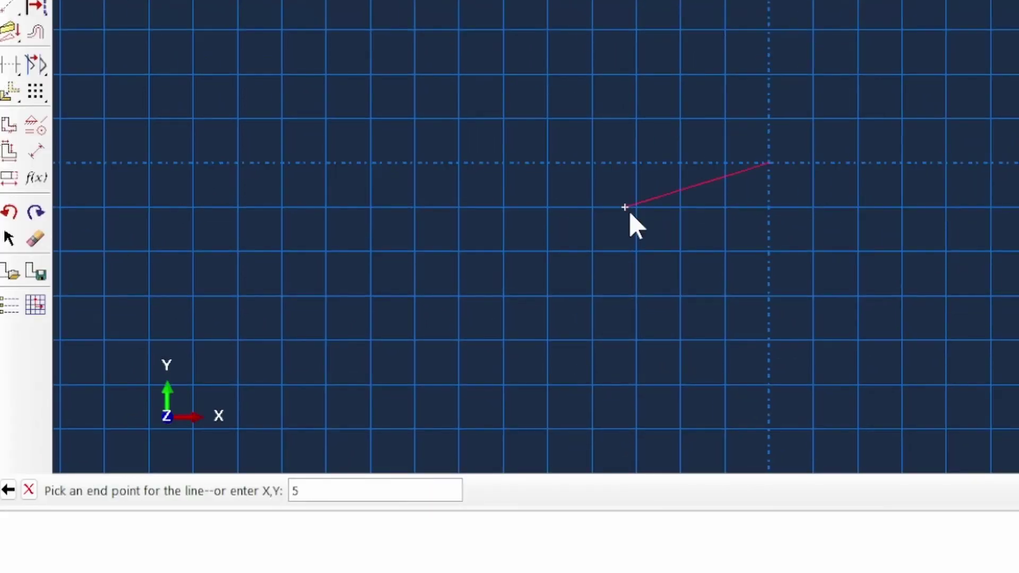
pyautogui.write('50,0')
pyautogui.press('Return')
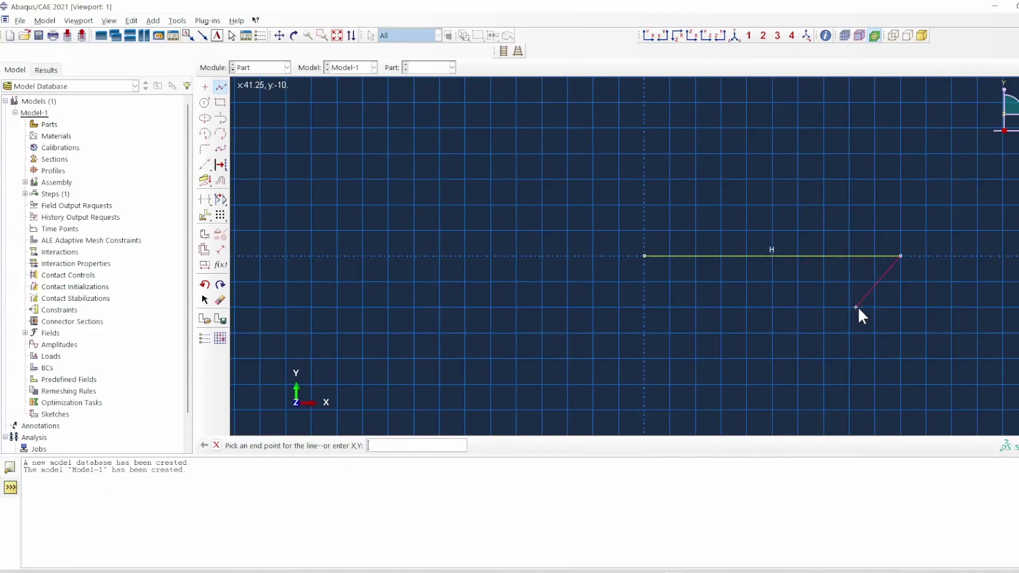
pyautogui.press('Escape')
# Sketch a wavy spline along the guide line through (2.5,0), (3.75,0), (5,0), (15,5), (25,0), (35,-5), (45,0), (46.25,0) and (47.5,0)
pyautogui.scroll(3, 902, 233)
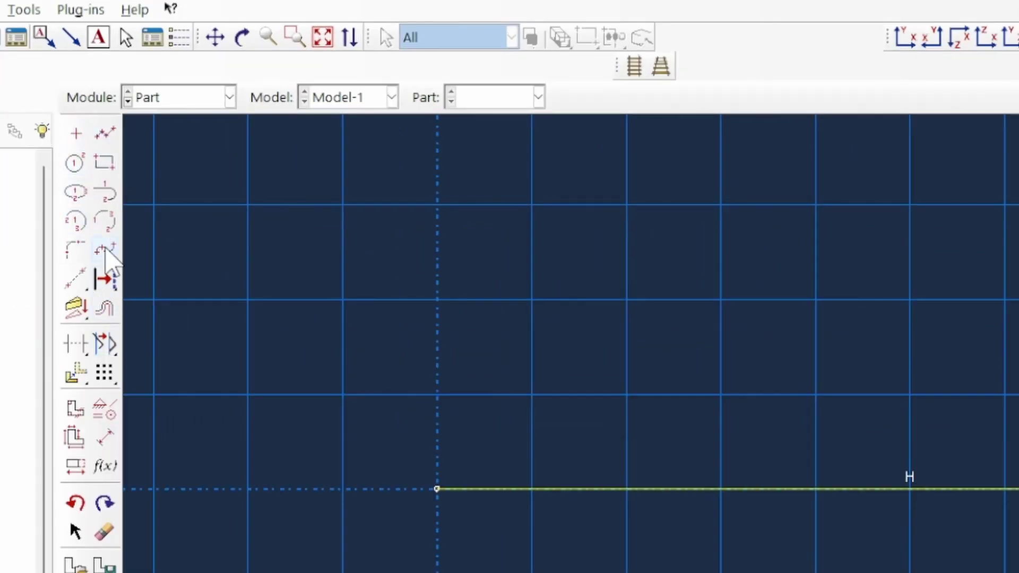
pyautogui.click(105, 249)
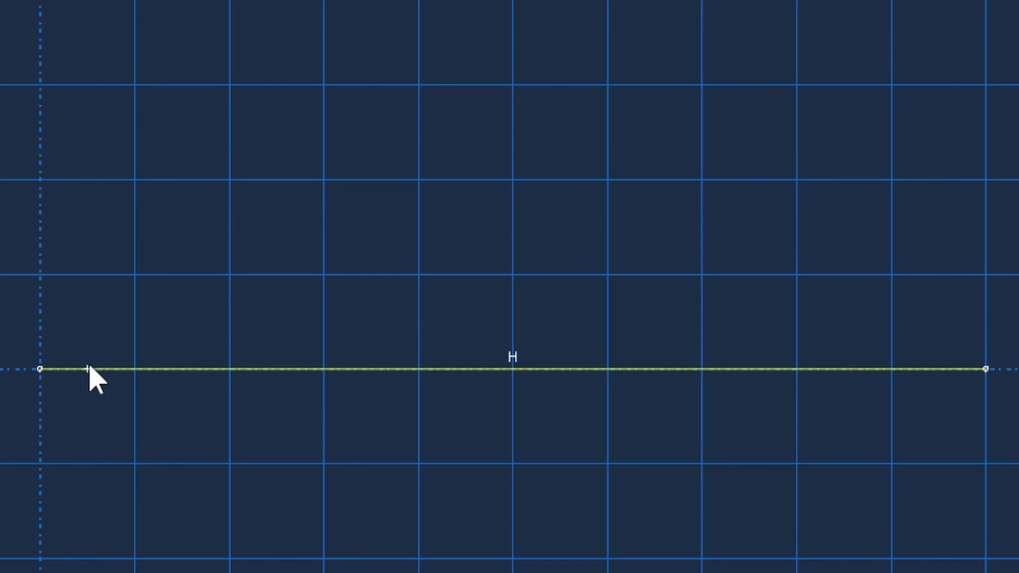
pyautogui.click(87, 368)
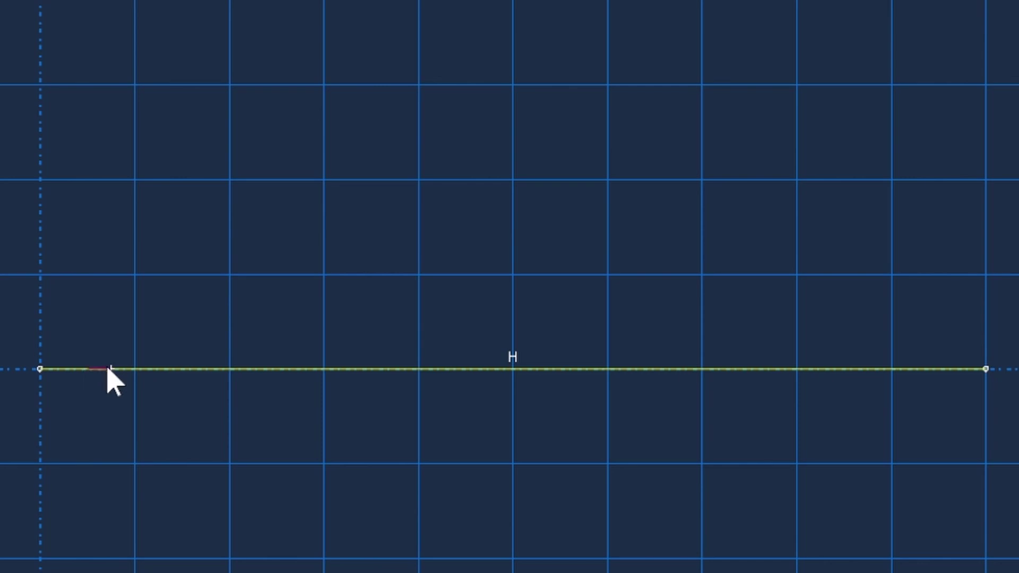
pyautogui.click(111, 369)
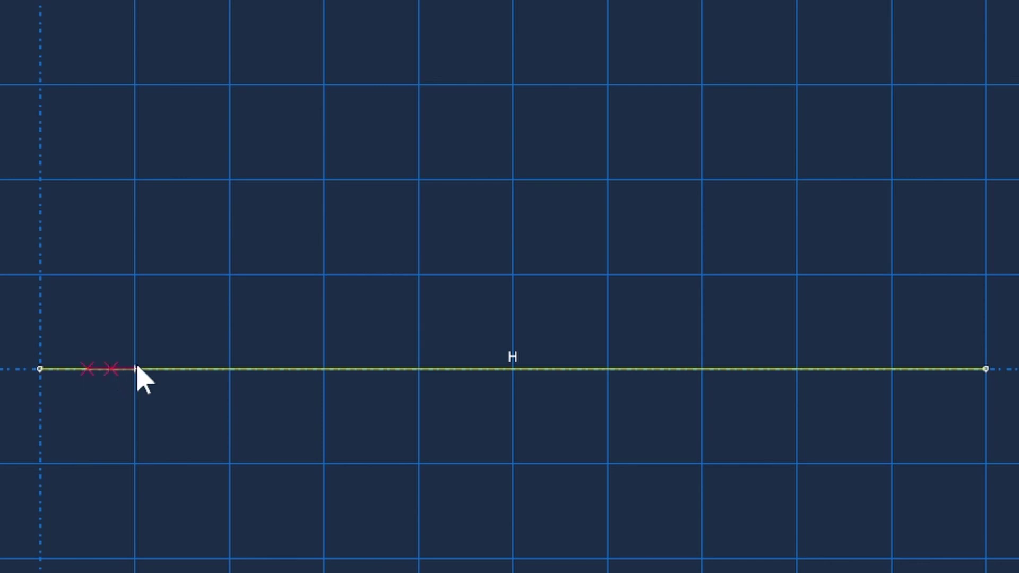
pyautogui.click(136, 368)
pyautogui.click(324, 275)
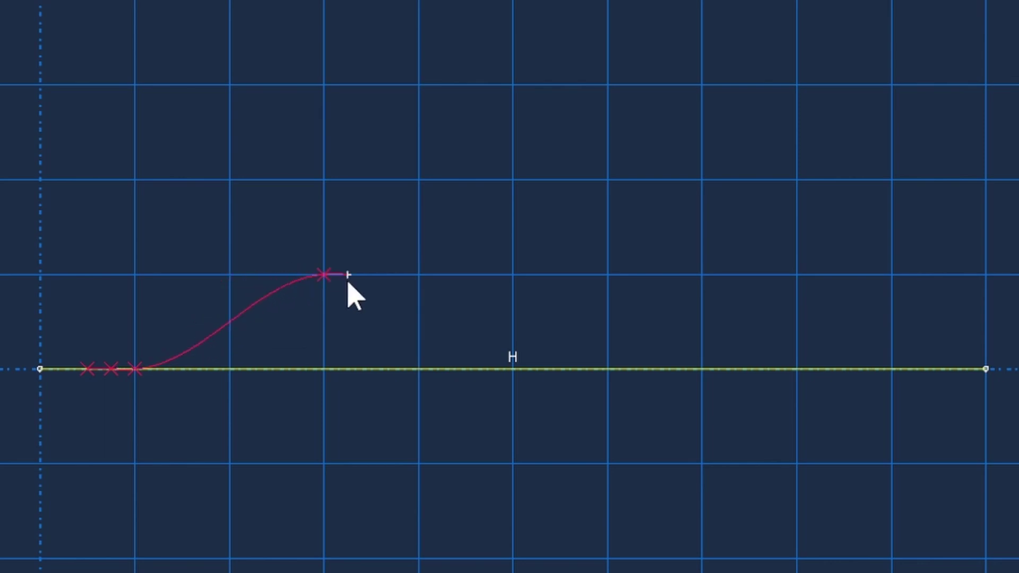
pyautogui.click(511, 368)
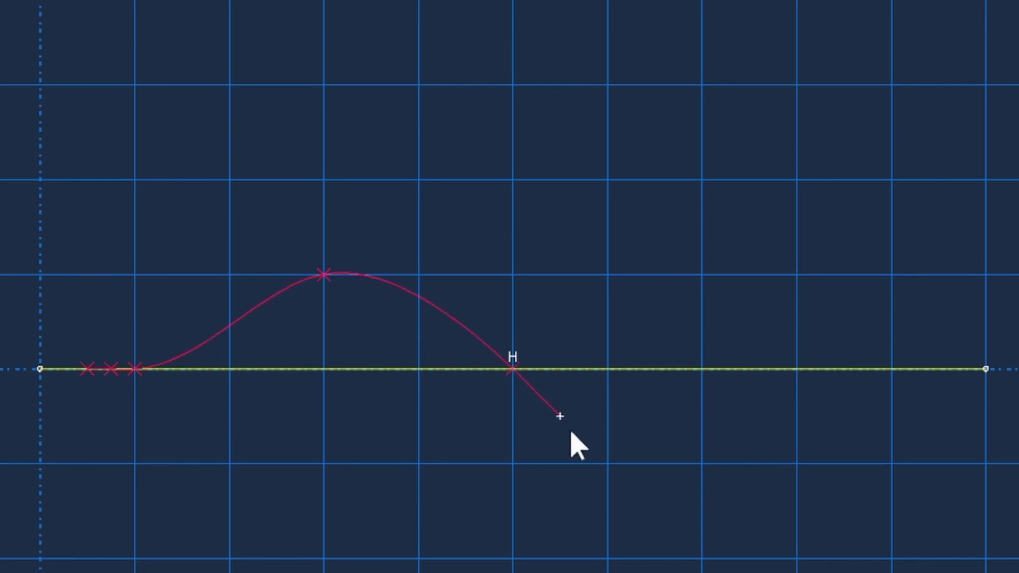
pyautogui.click(702, 463)
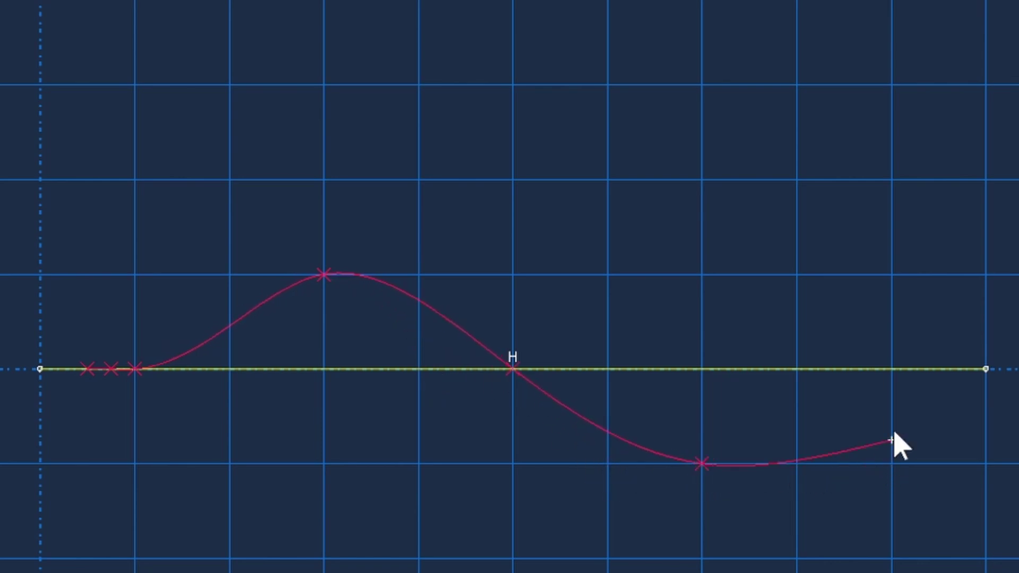
pyautogui.click(894, 371)
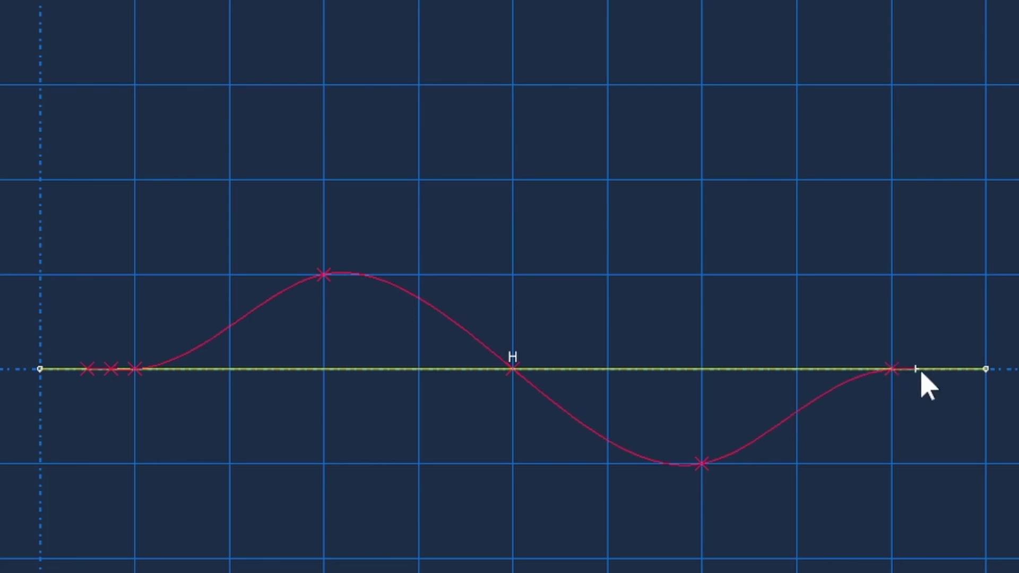
pyautogui.click(917, 371)
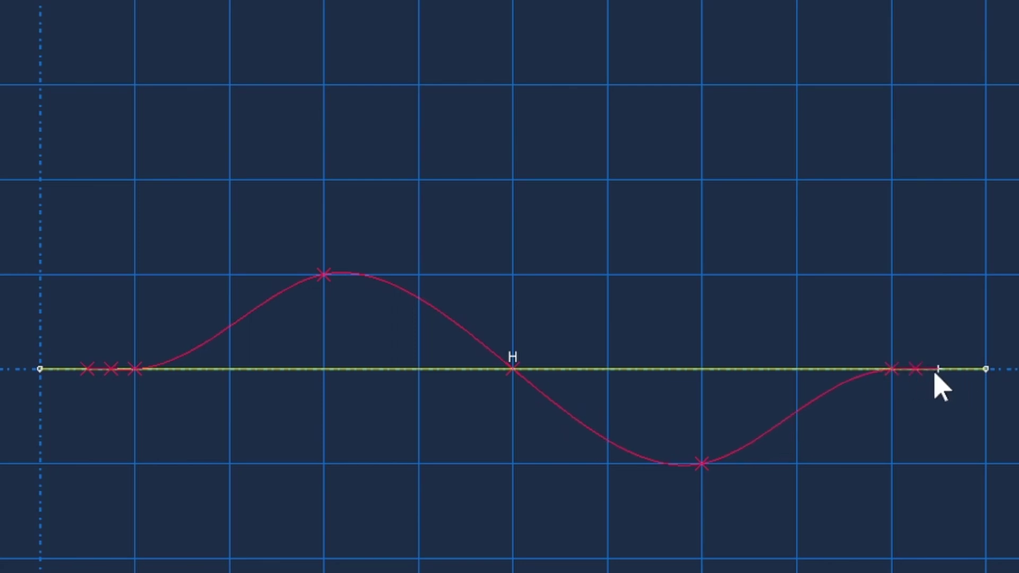
pyautogui.click(937, 370)
pyautogui.rightClick(940, 370)
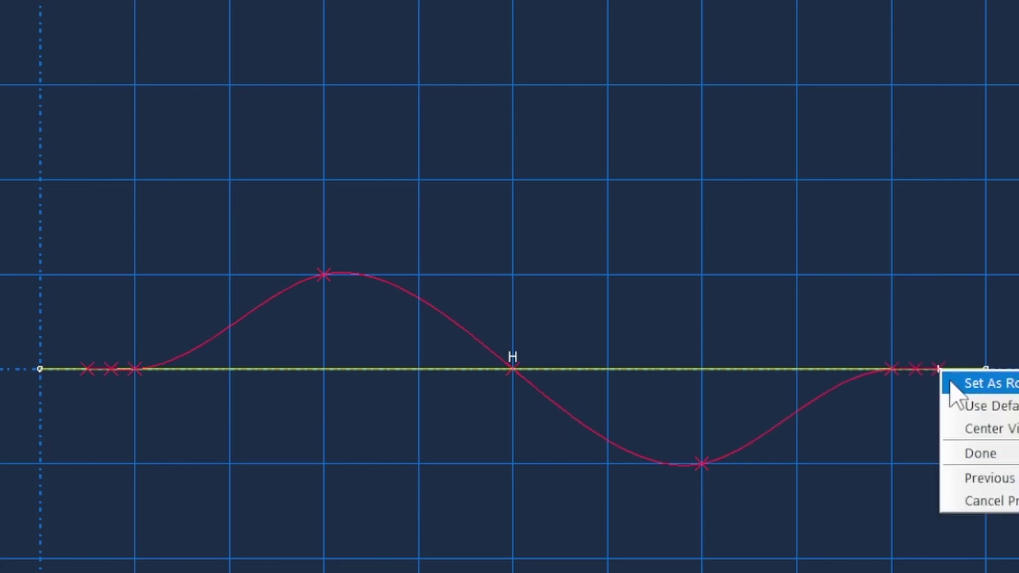
pyautogui.click(981, 454)
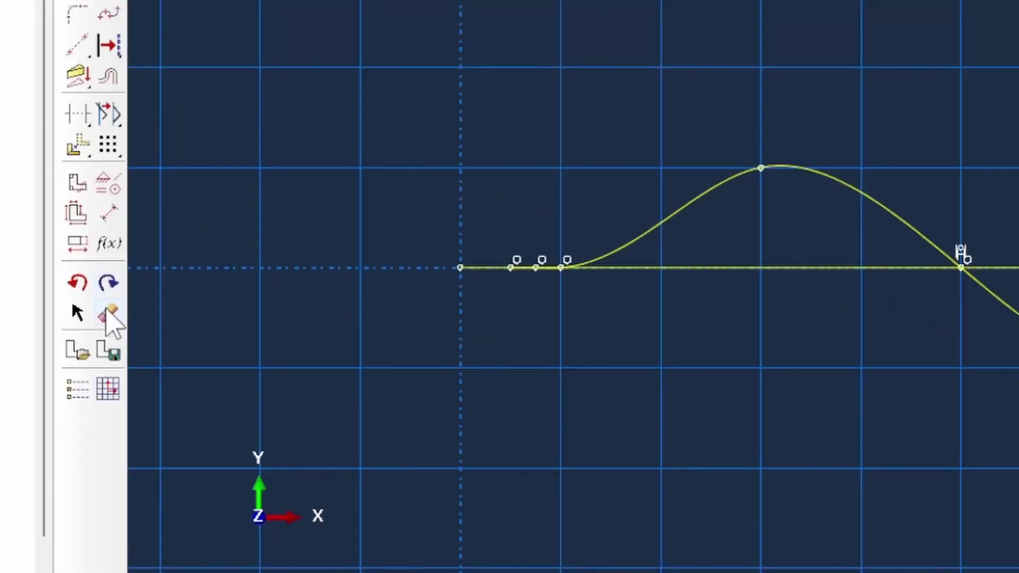
# Delete the straight horizontal guide line from the sketch, keeping the spline
pyautogui.click(220, 300)
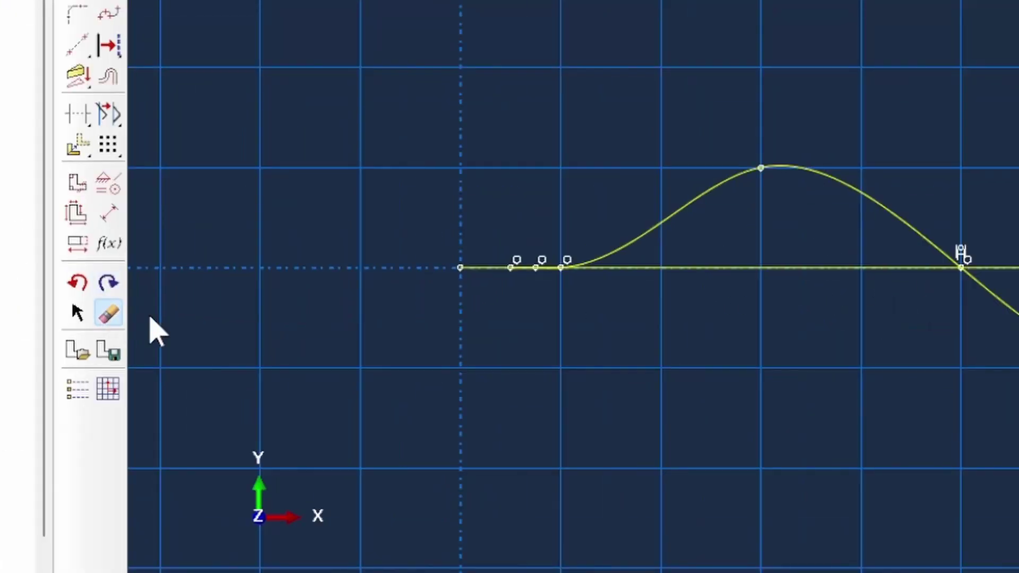
pyautogui.click(727, 277)
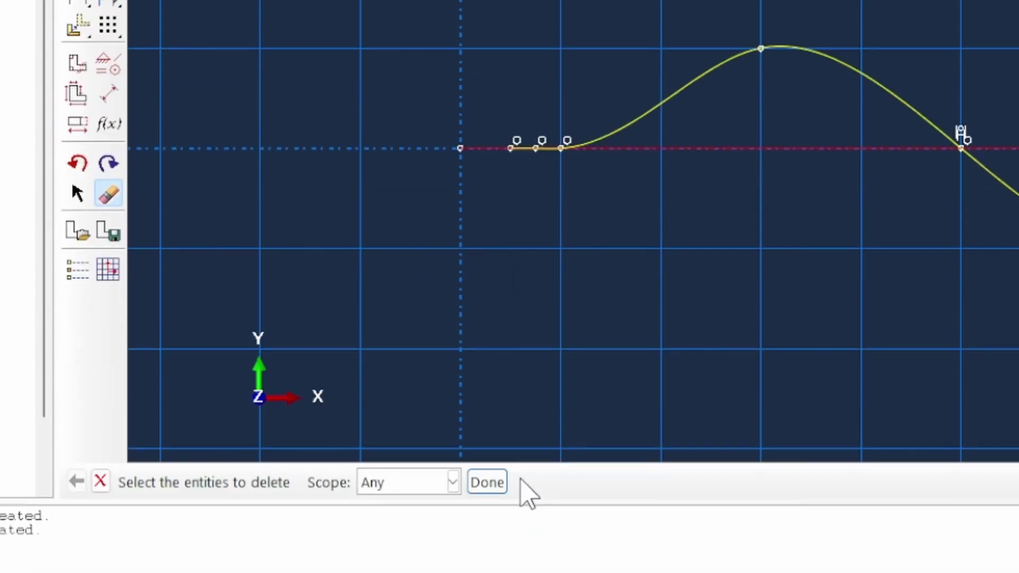
pyautogui.click(493, 482)
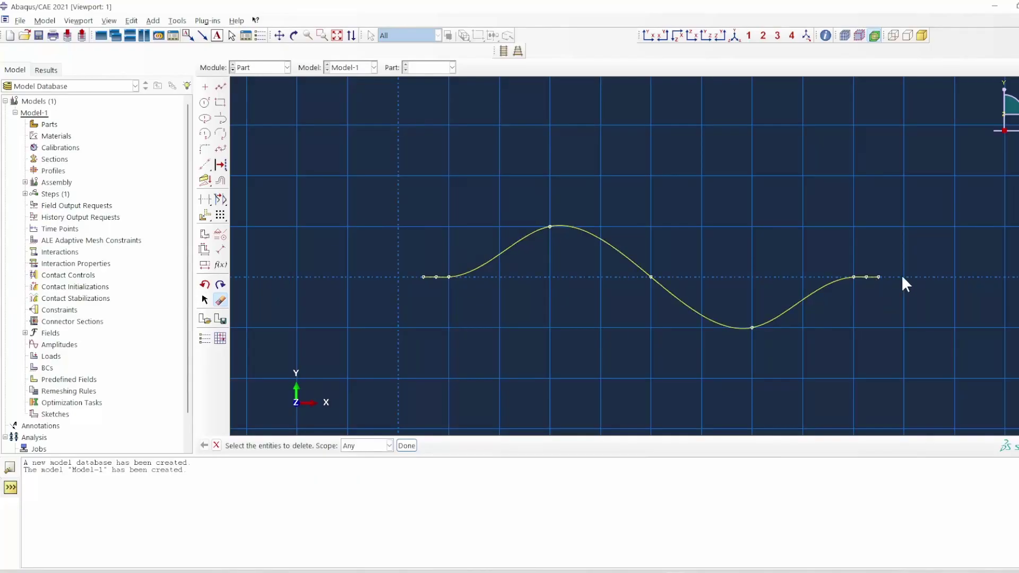
# Extend the path with horizontal lines from the origin to the spline's start and from the spline's end to 50,0
pyautogui.click(221, 86)
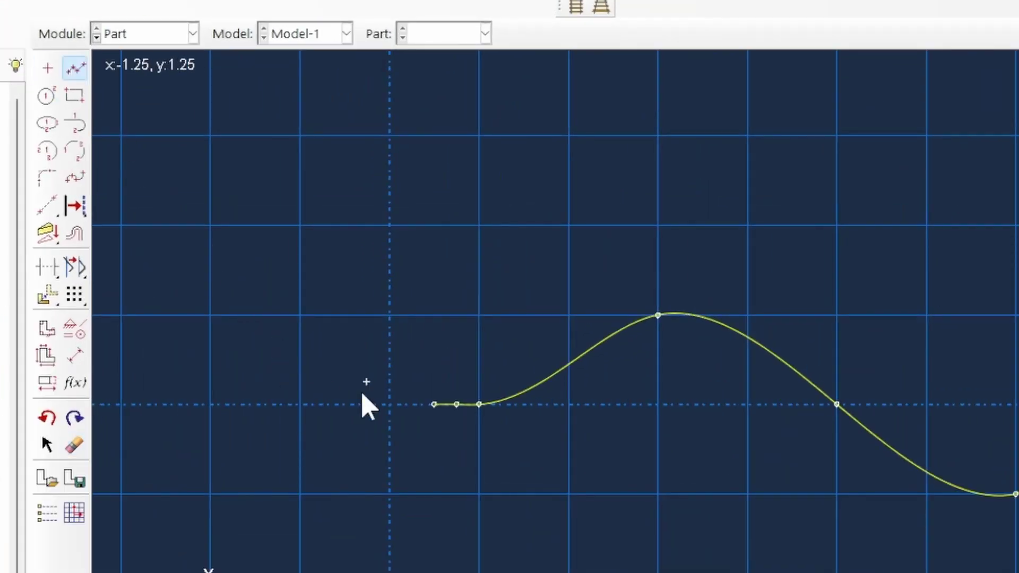
pyautogui.click(389, 404)
pyautogui.click(434, 404)
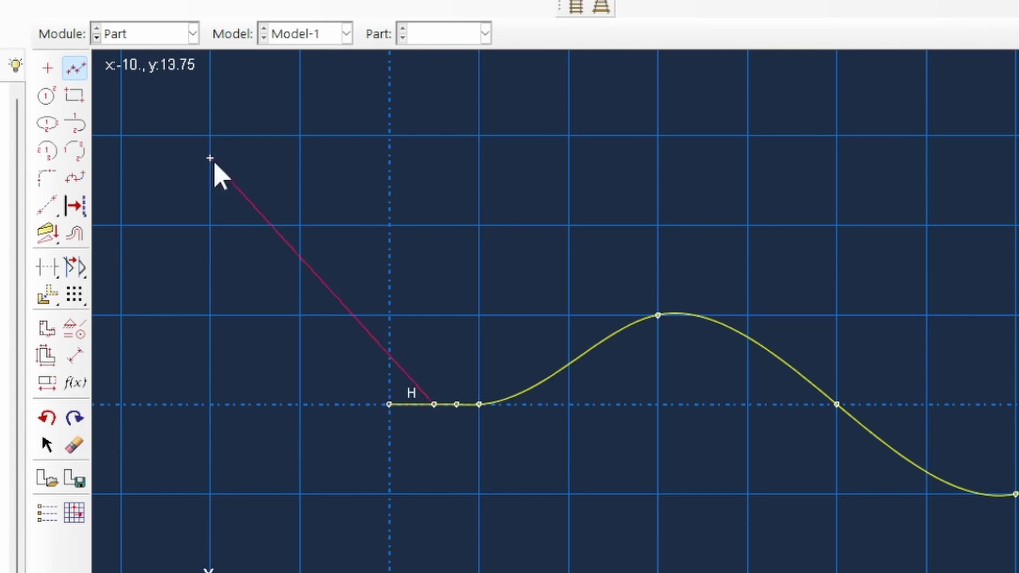
pyautogui.click(75, 69)
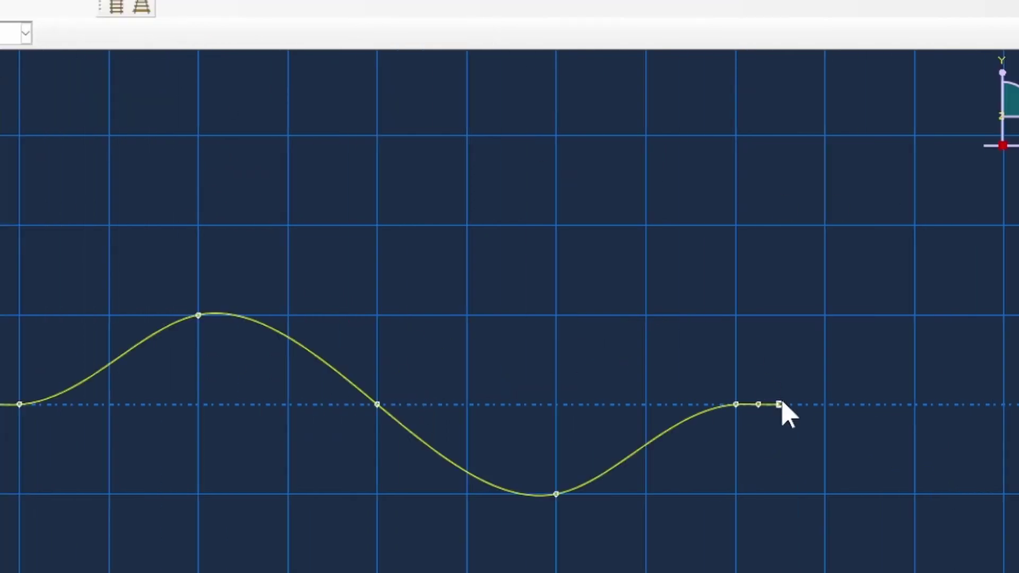
pyautogui.click(779, 404)
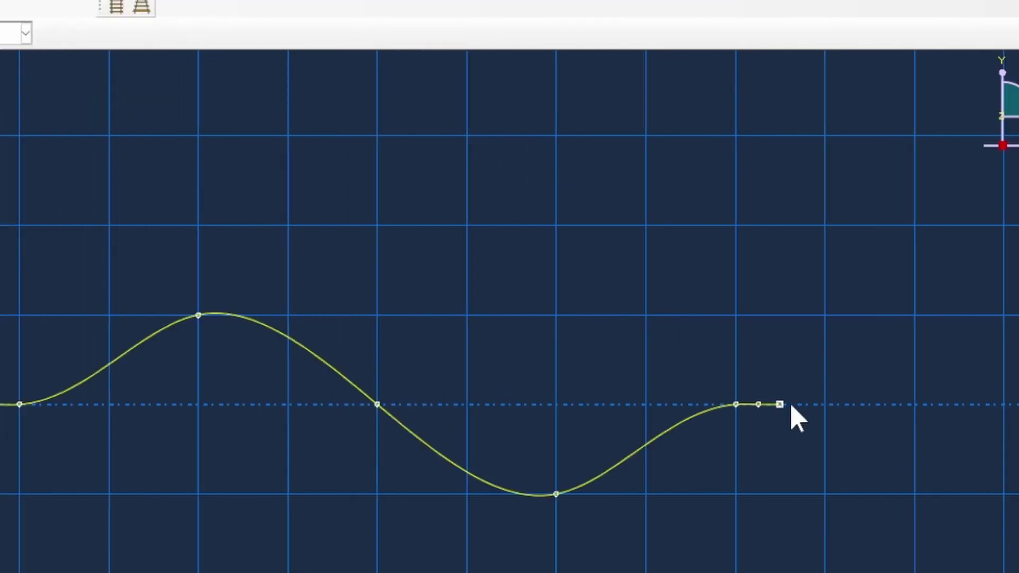
pyautogui.click(824, 404)
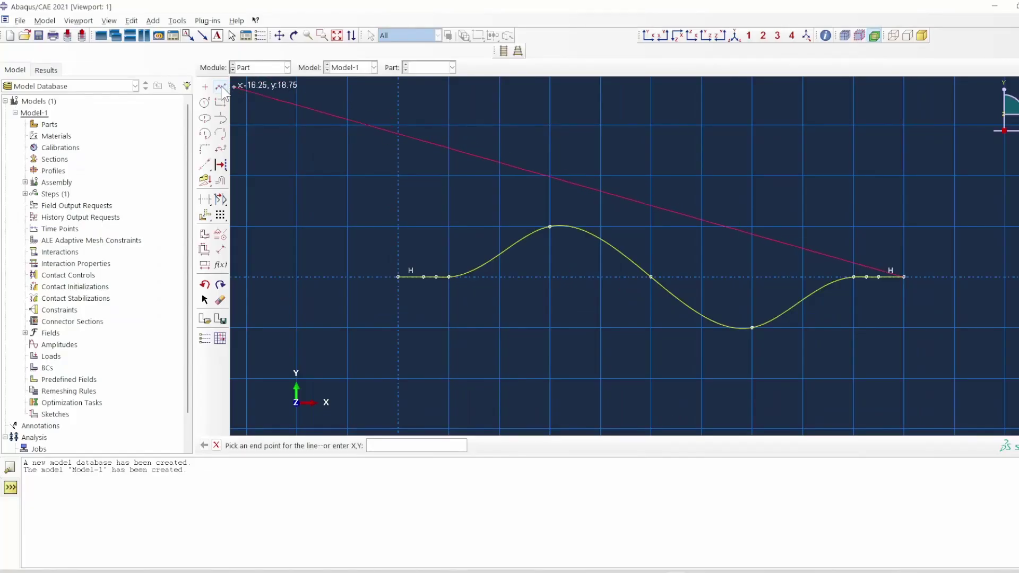
pyautogui.click(221, 88)
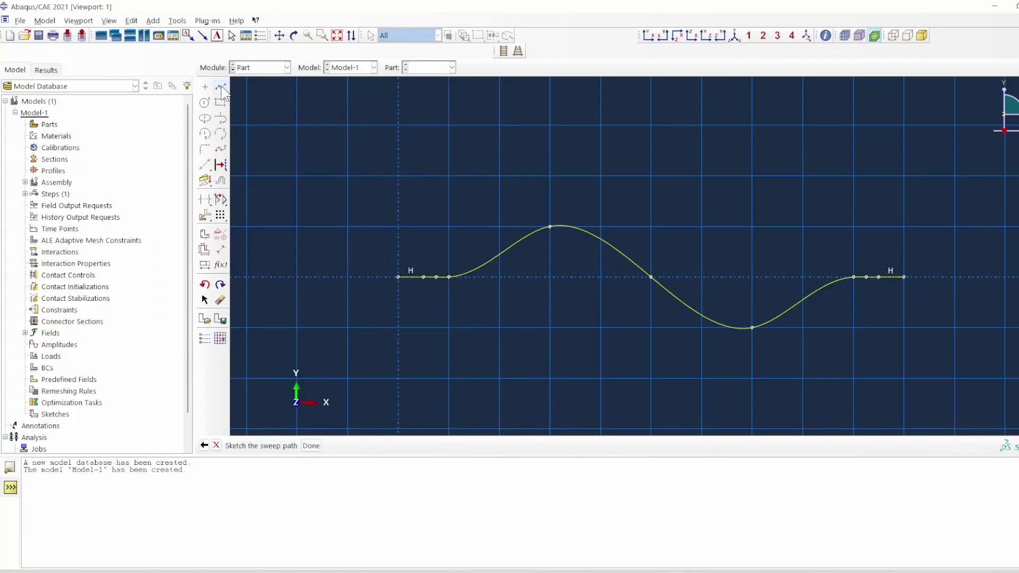
# Finish the sweep path sketch and accept 200.0 as the maximum scale for the section sketch
pyautogui.rightClick(666, 227)
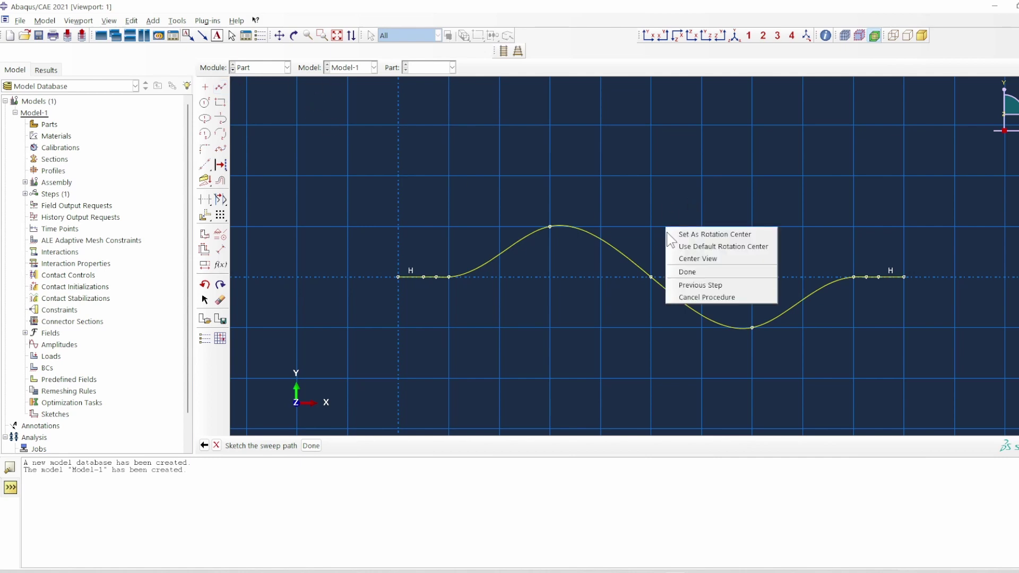
pyautogui.click(707, 274)
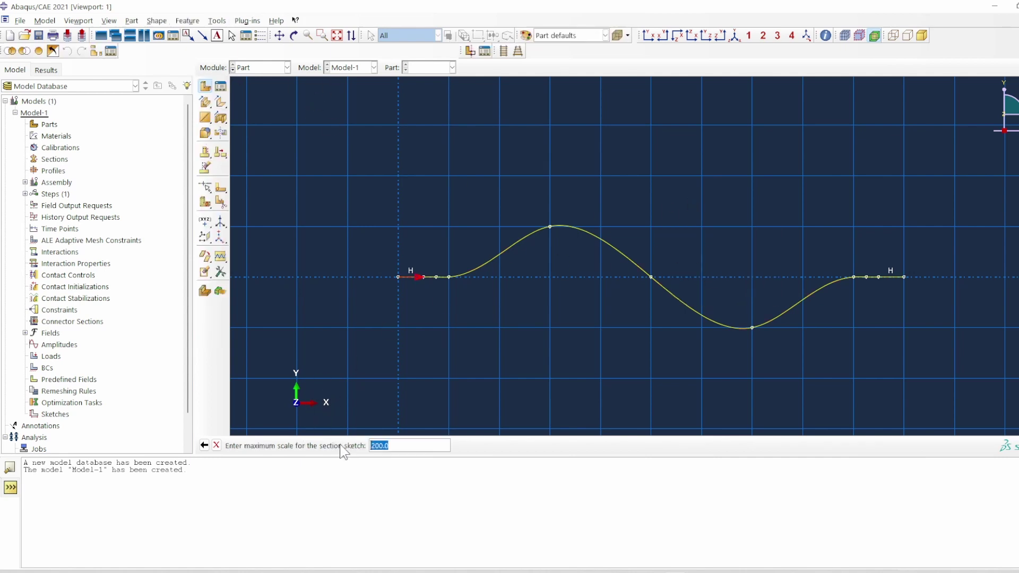
pyautogui.press('Return')
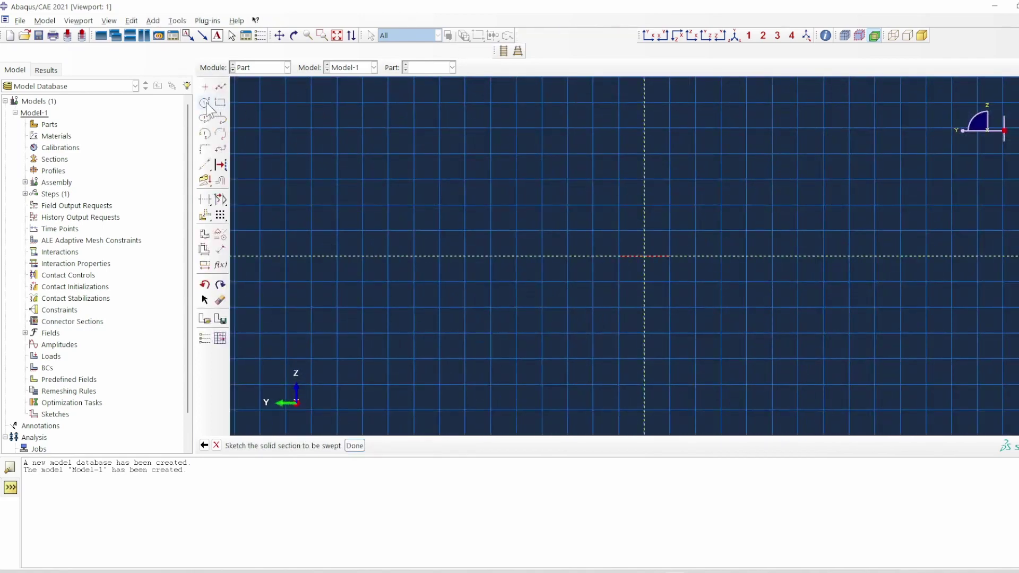
# Sketch a circle centred at 0,0 through 3,0 as the section and finish it to generate the swept solid
pyautogui.click(205, 103)
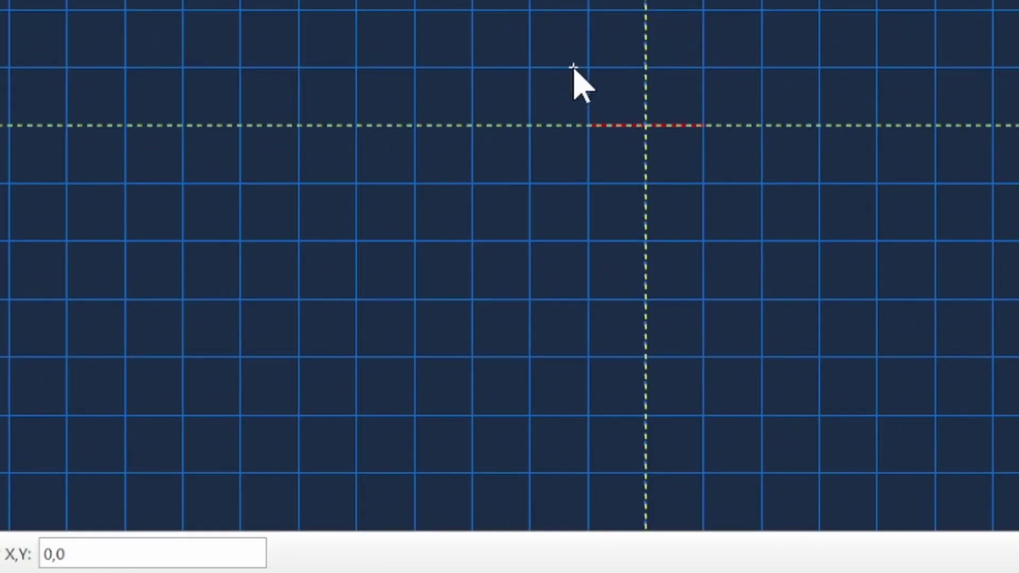
pyautogui.press('Return')
pyautogui.write('3,0')
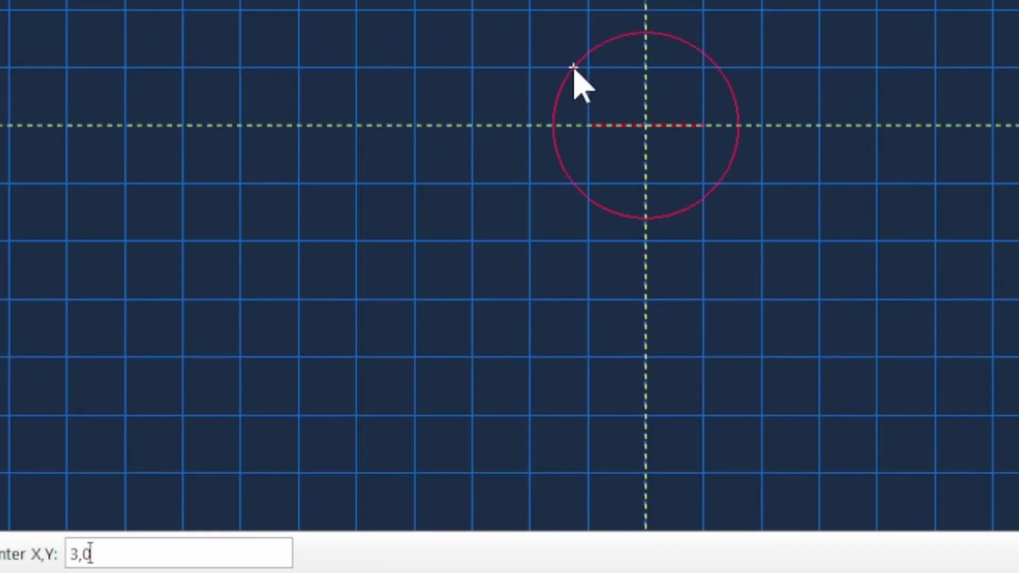
pyautogui.press('Return')
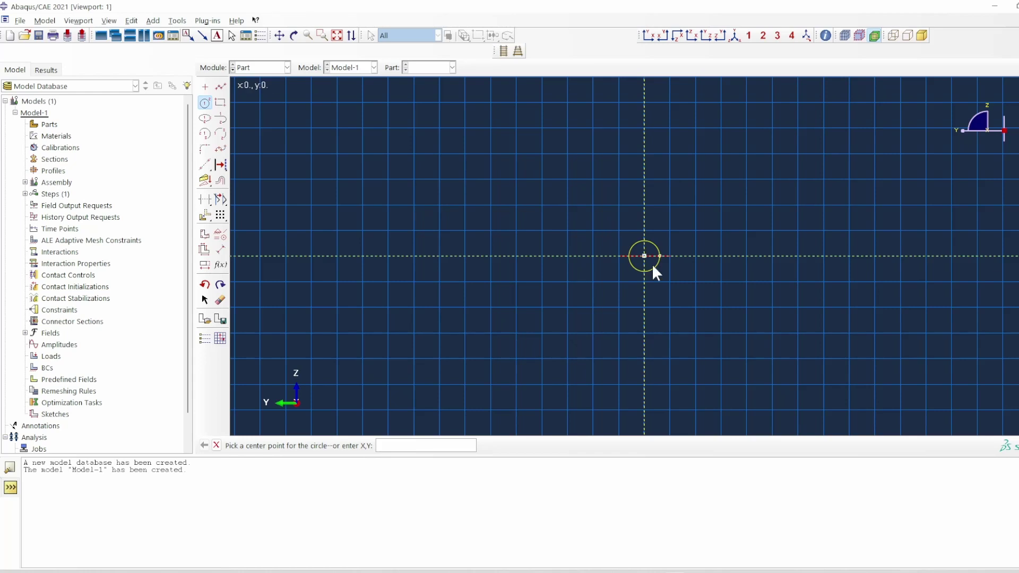
pyautogui.scroll(4, 661, 273)
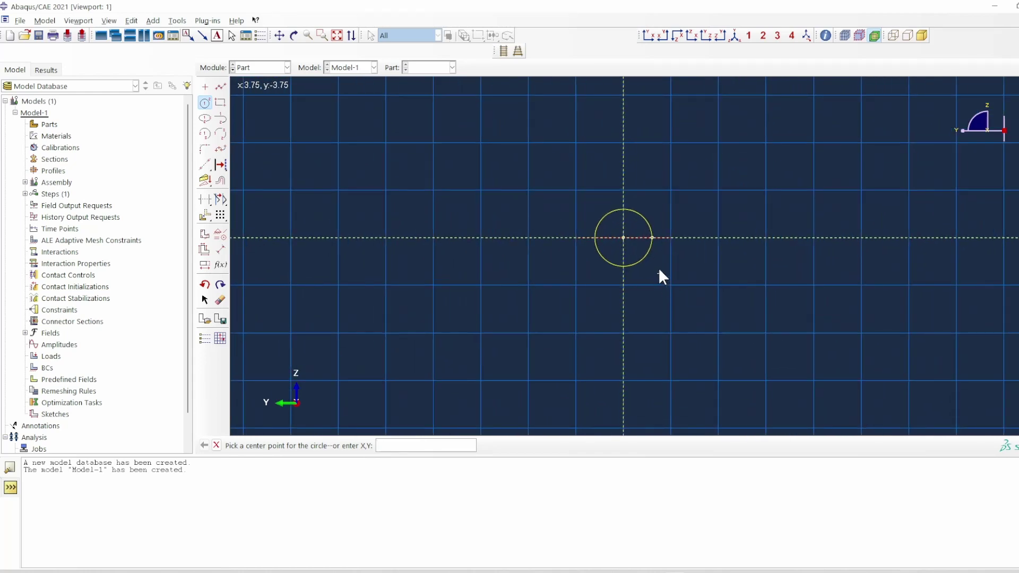
pyautogui.rightClick(658, 269)
pyautogui.click(684, 301)
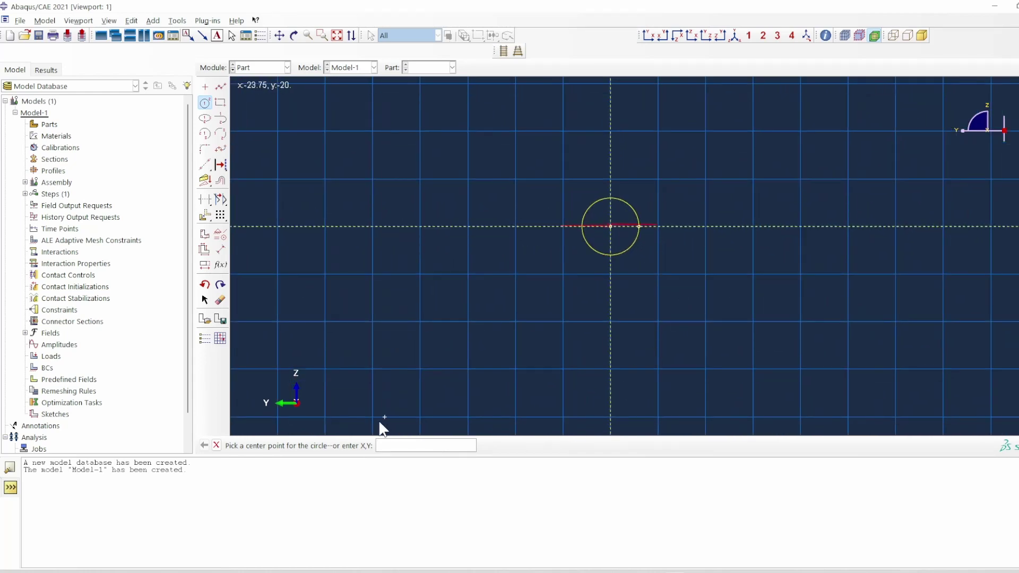
pyautogui.rightClick(539, 345)
pyautogui.click(578, 402)
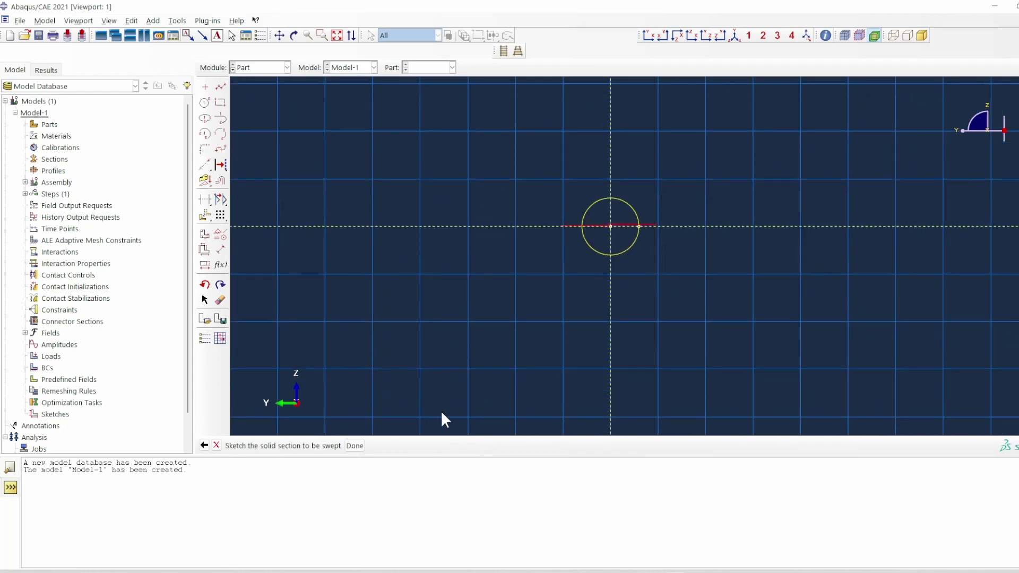
pyautogui.click(354, 445)
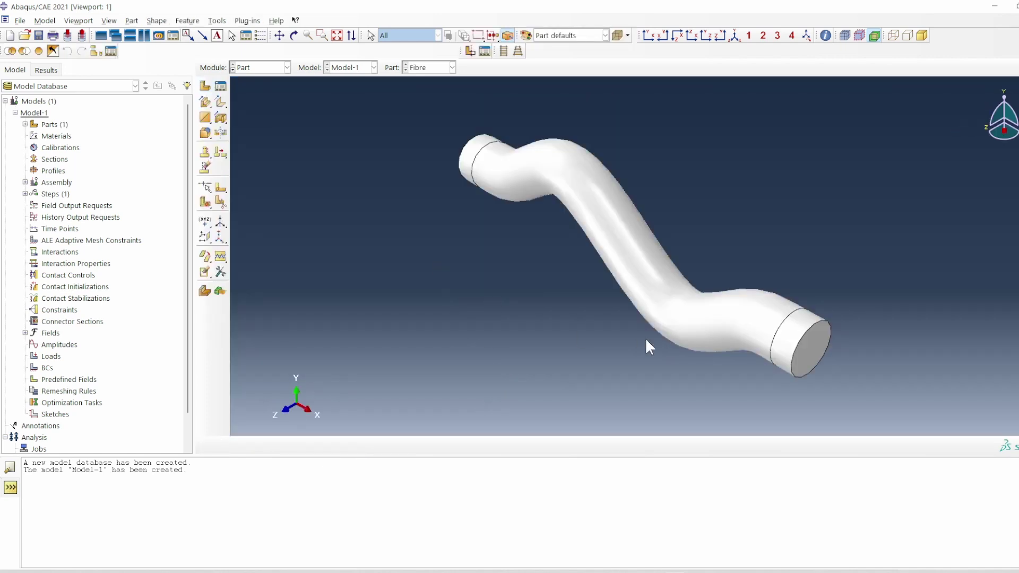
# Create a dependent instance of the Fibre part in the assembly
pyautogui.click(293, 35)
pyautogui.moveTo(604, 320); pyautogui.dragTo(598, 214)
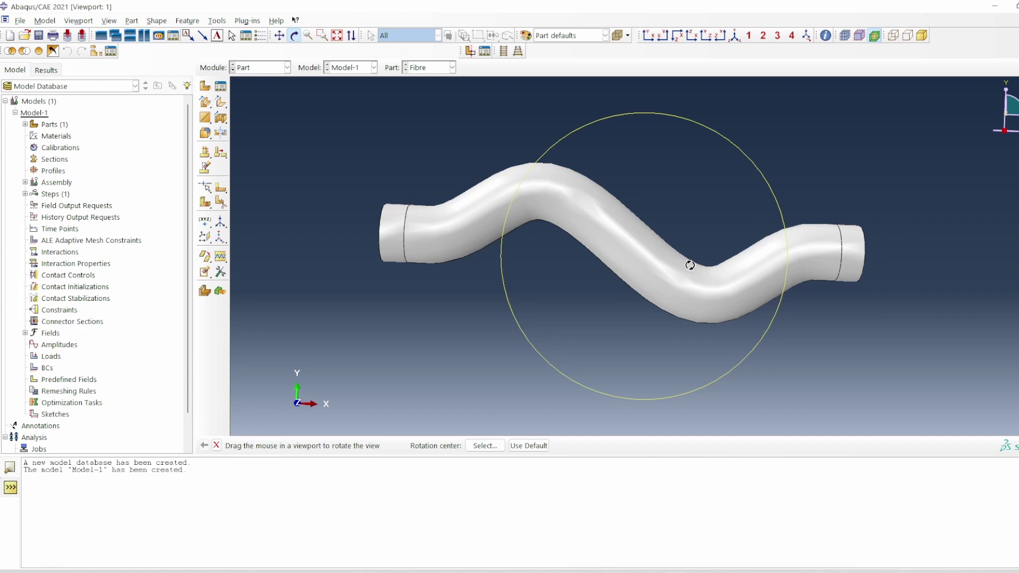
pyautogui.moveTo(661, 259); pyautogui.dragTo(678, 223)
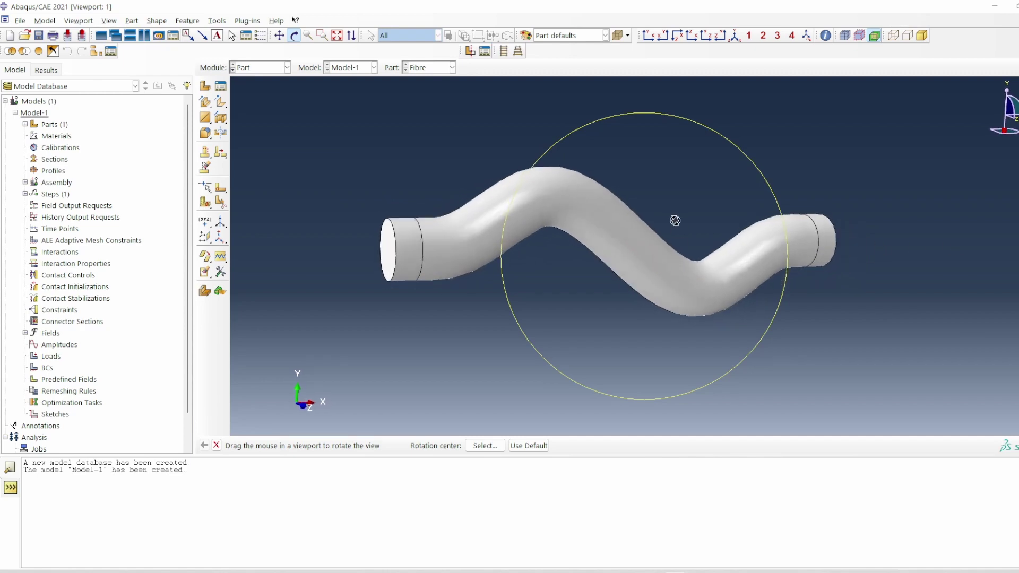
pyautogui.rightClick(675, 220)
pyautogui.click(716, 300)
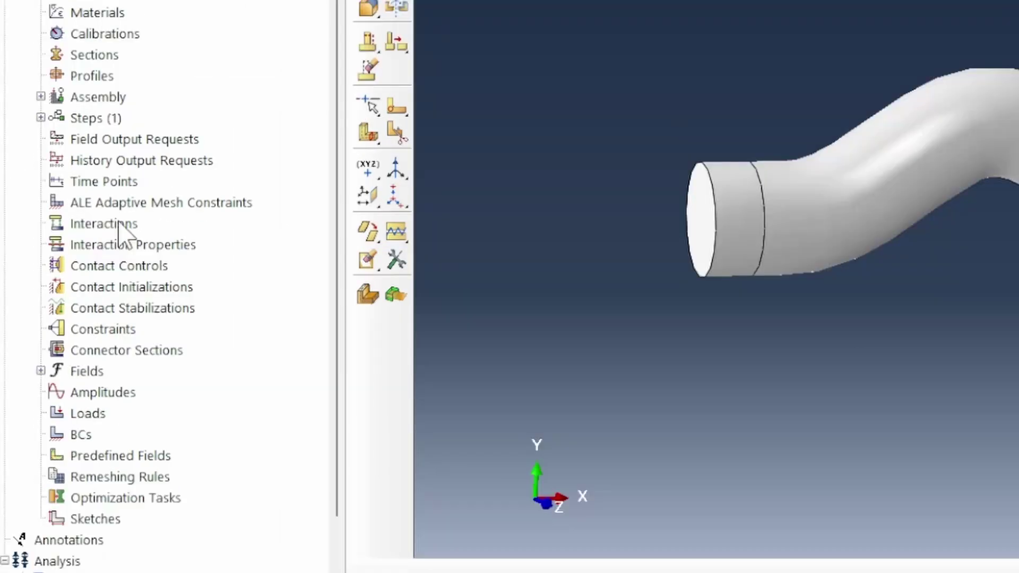
pyautogui.click(40, 96)
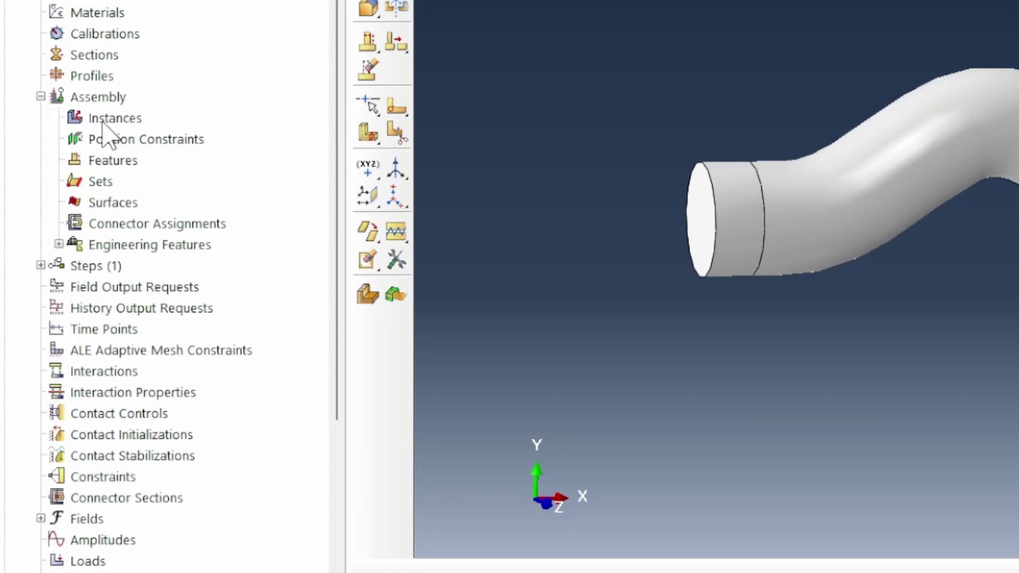
pyautogui.doubleClick(107, 125)
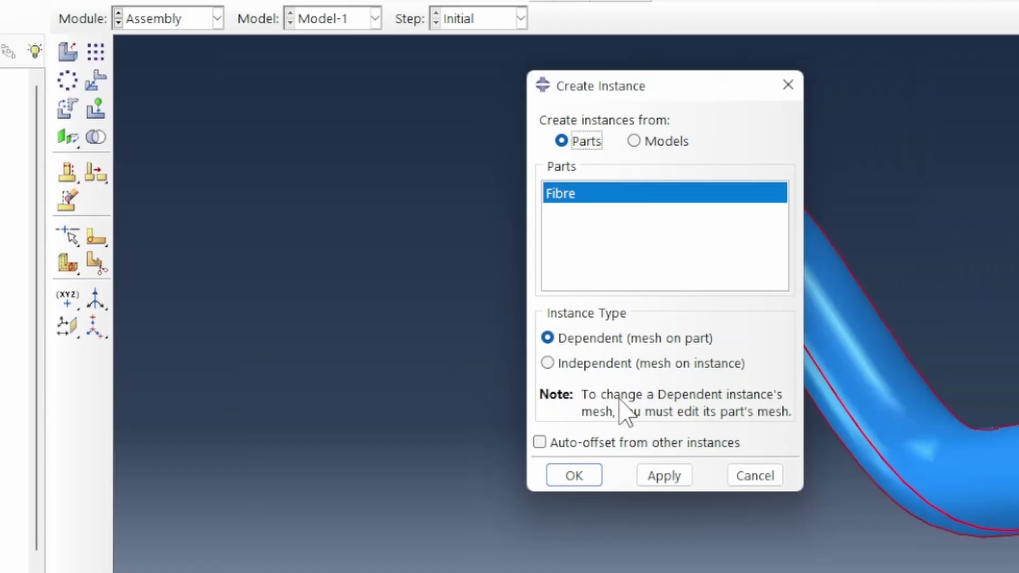
pyautogui.click(574, 477)
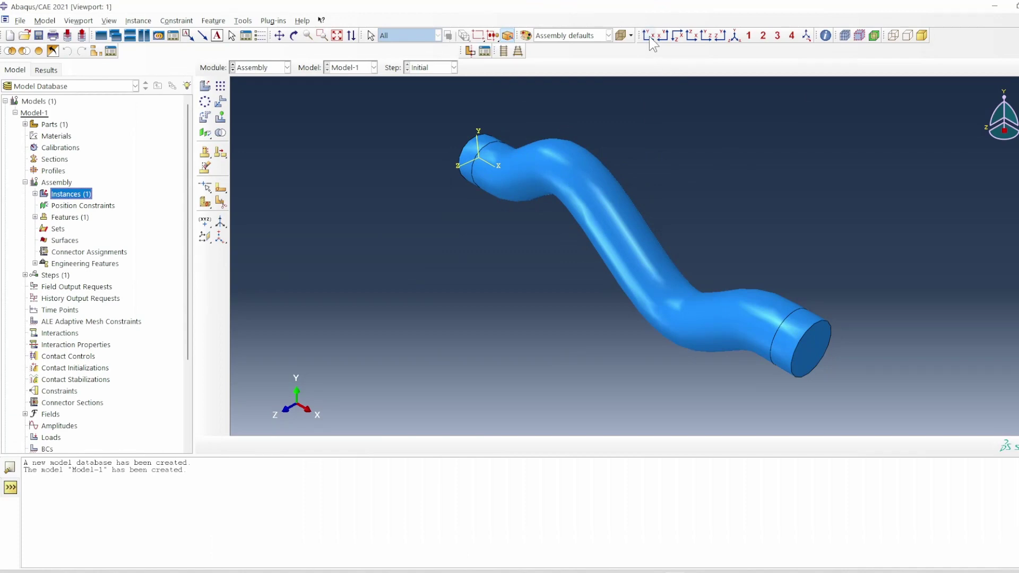
# Start a linear pattern of the fibre instance and set the number in Direction 1 to 1
pyautogui.click(648, 36)
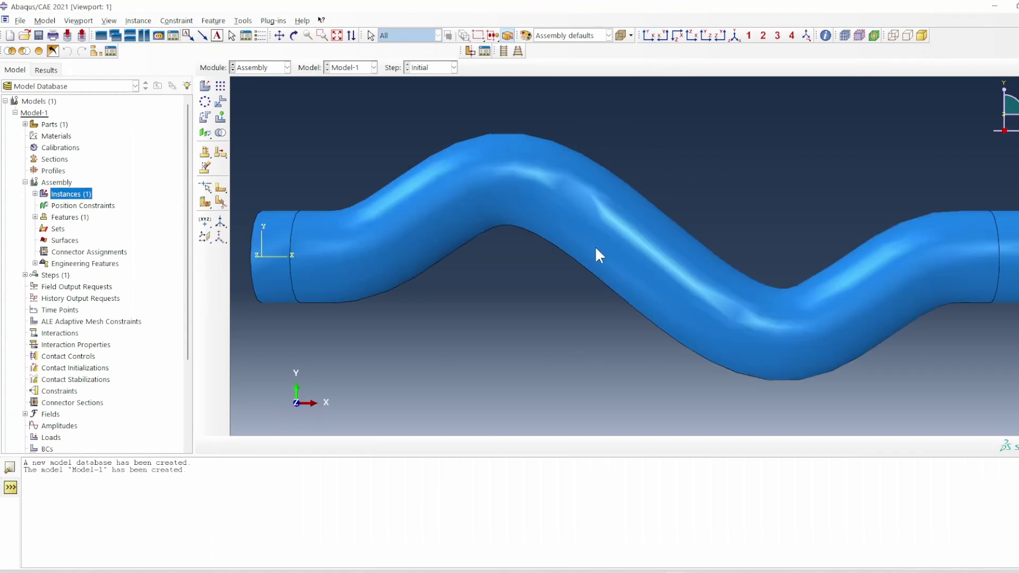
pyautogui.click(676, 36)
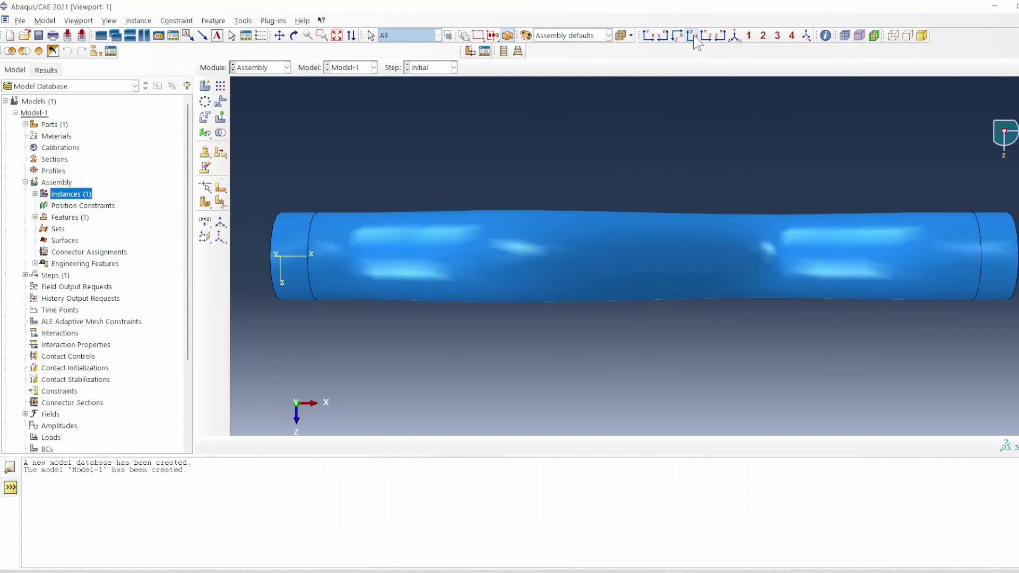
pyautogui.click(692, 37)
pyautogui.click(704, 38)
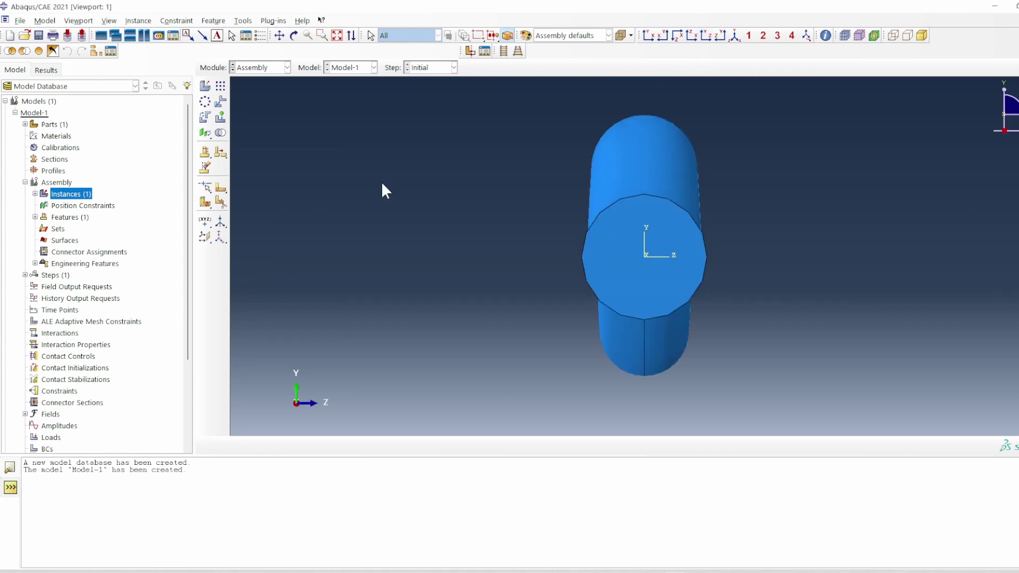
pyautogui.click(220, 86)
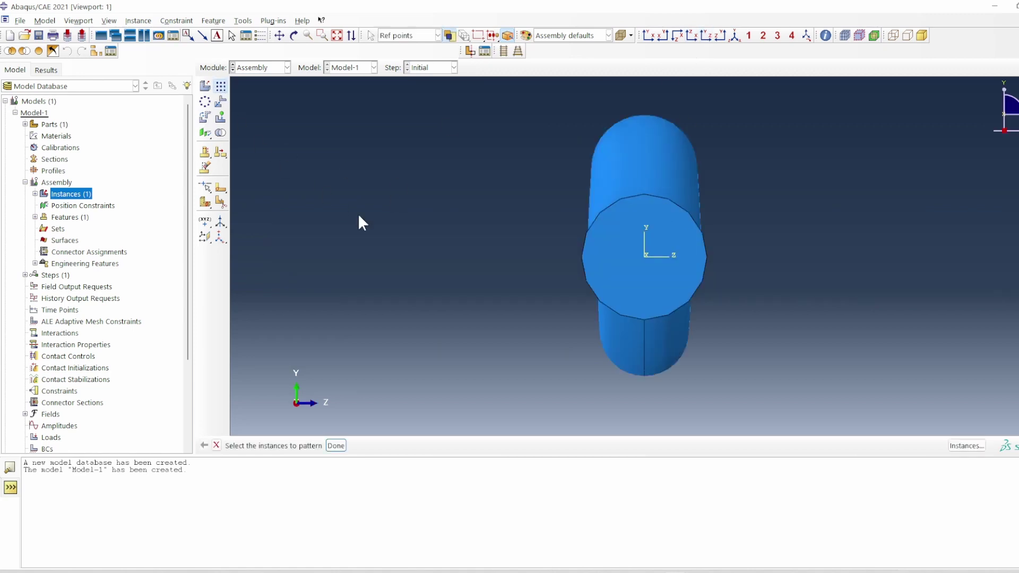
pyautogui.click(604, 271)
pyautogui.click(336, 445)
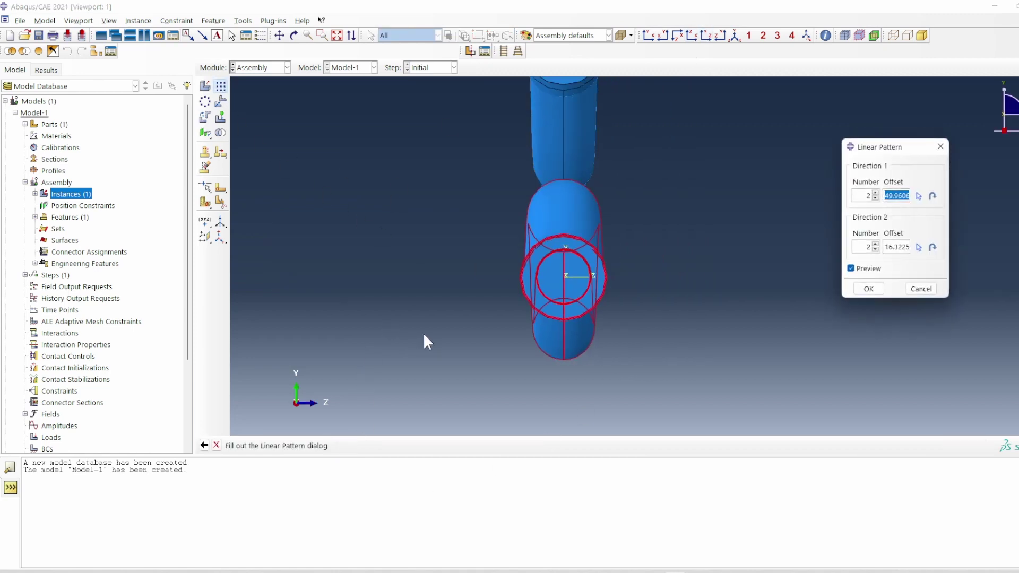
pyautogui.scroll(-4, 613, 292)
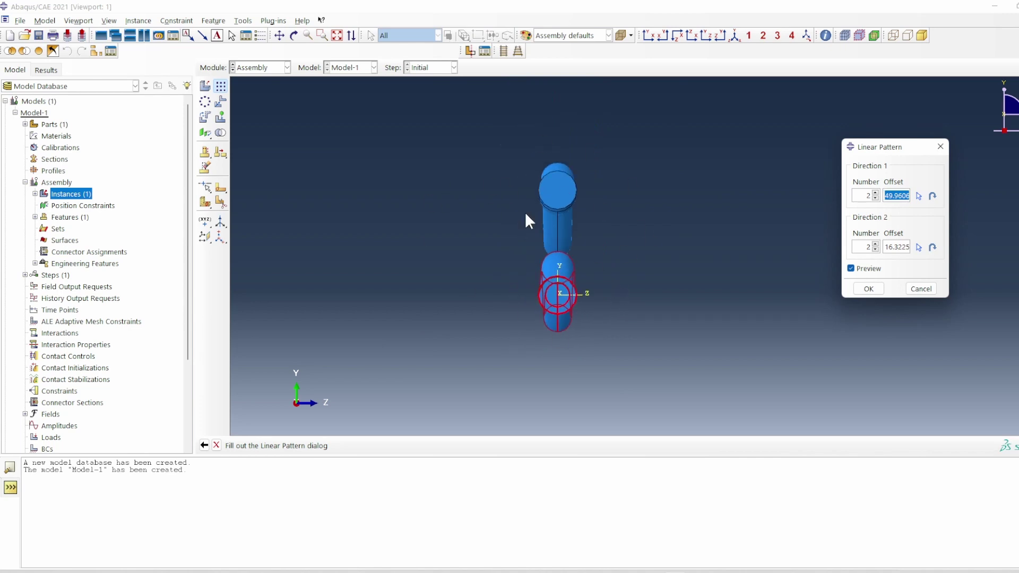
pyautogui.click(294, 35)
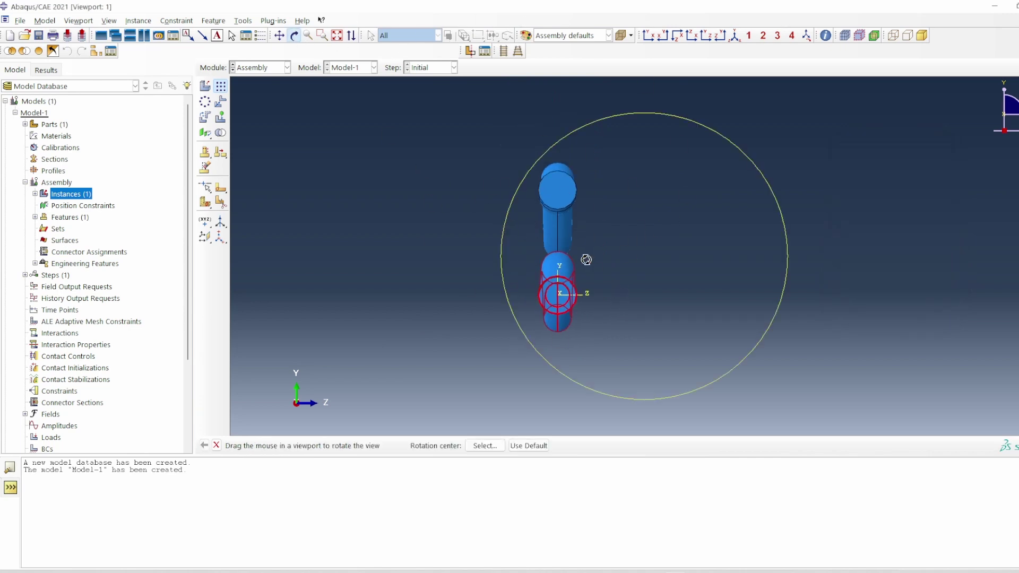
pyautogui.moveTo(584, 260); pyautogui.dragTo(547, 268)
pyautogui.click(822, 210)
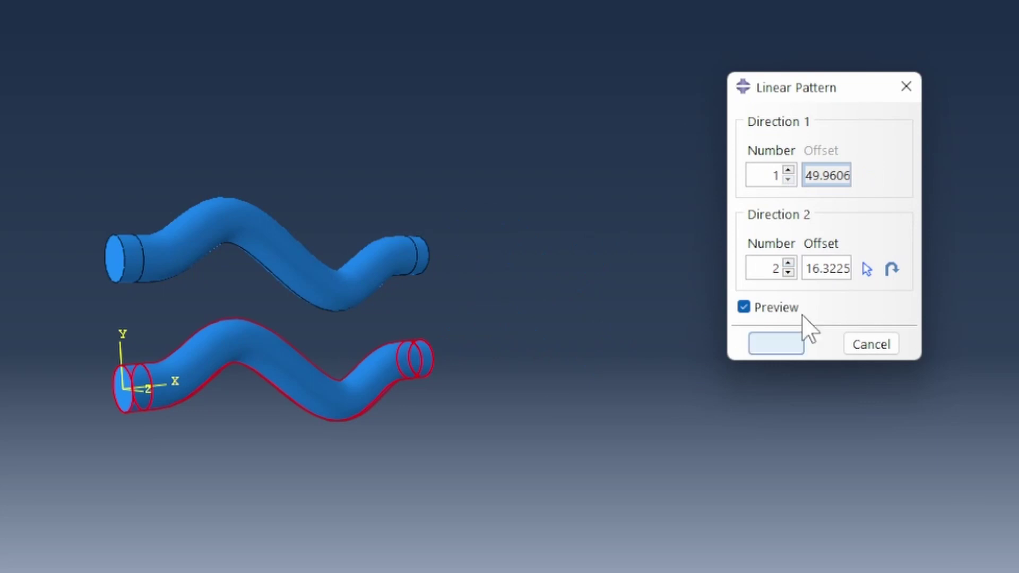
# Set Direction 2 to 5 instances with an offset of 10 and create the vertical fibre pattern
pyautogui.doubleClick(817, 268)
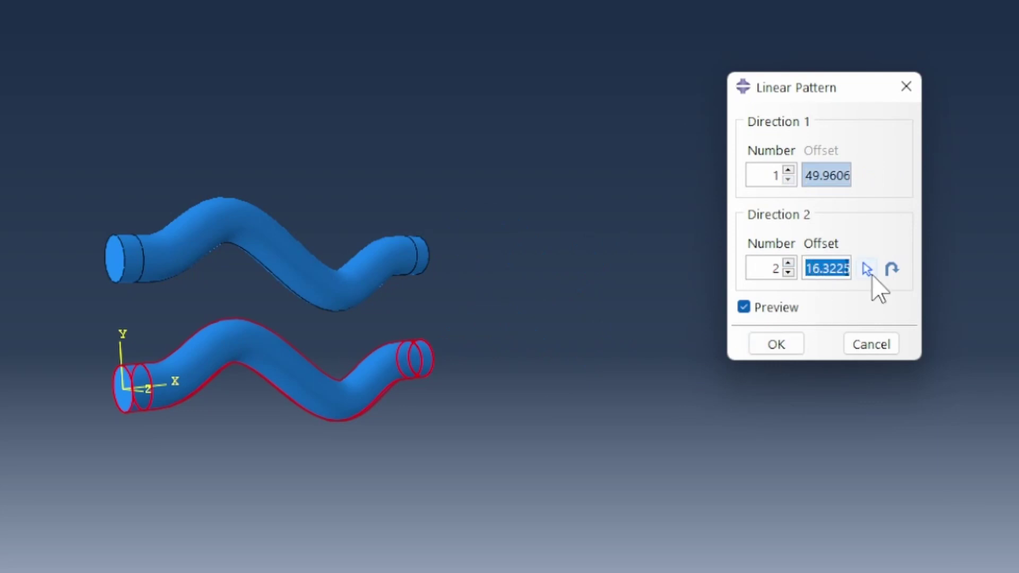
pyautogui.write('10')
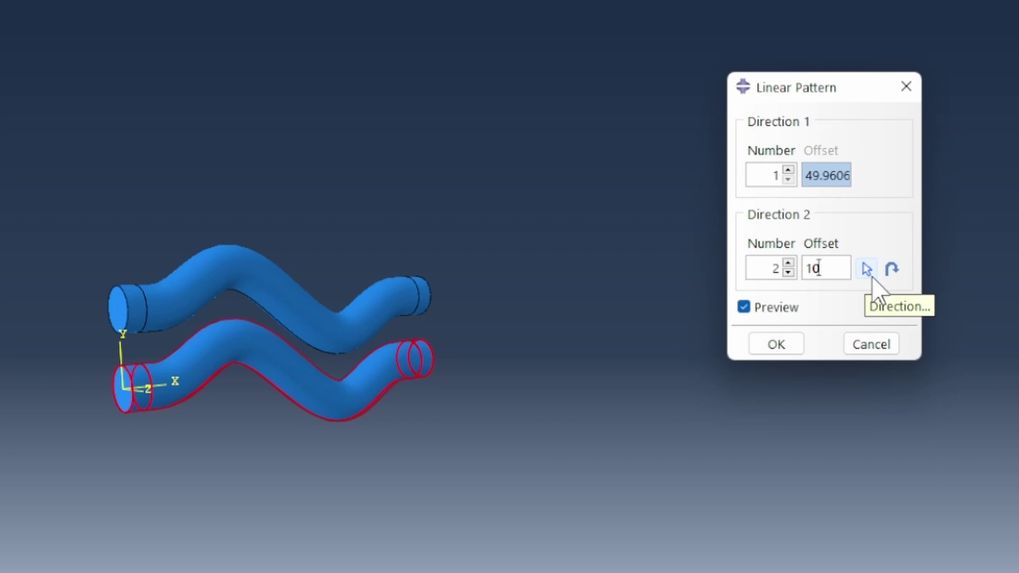
pyautogui.click(789, 263)
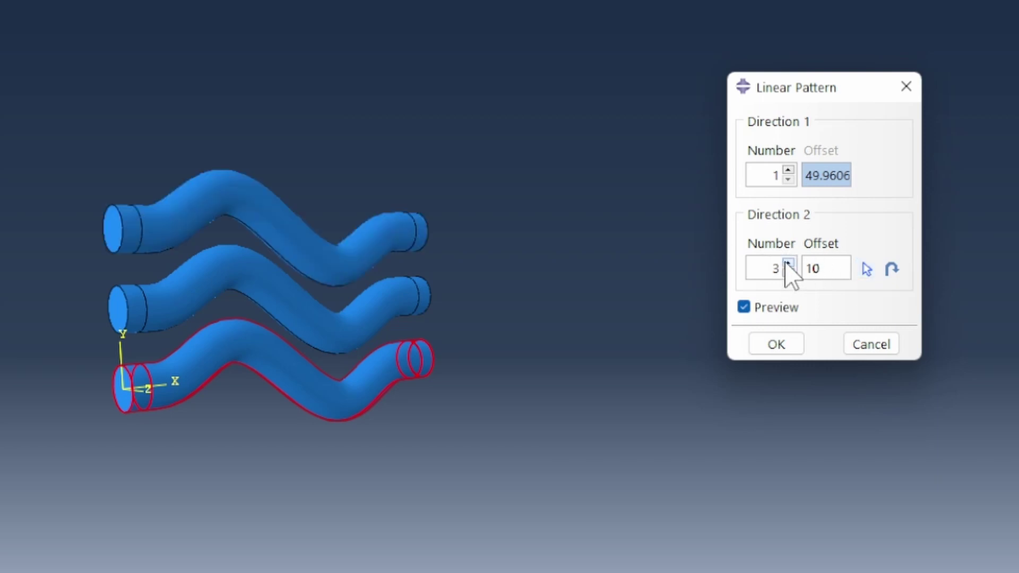
pyautogui.click(788, 264)
pyautogui.click(789, 264)
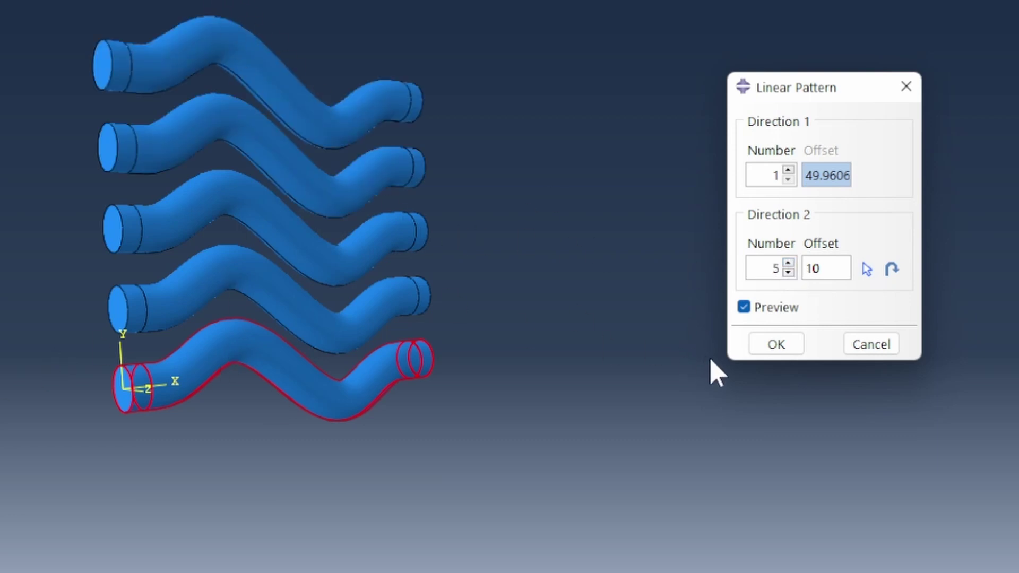
pyautogui.click(764, 344)
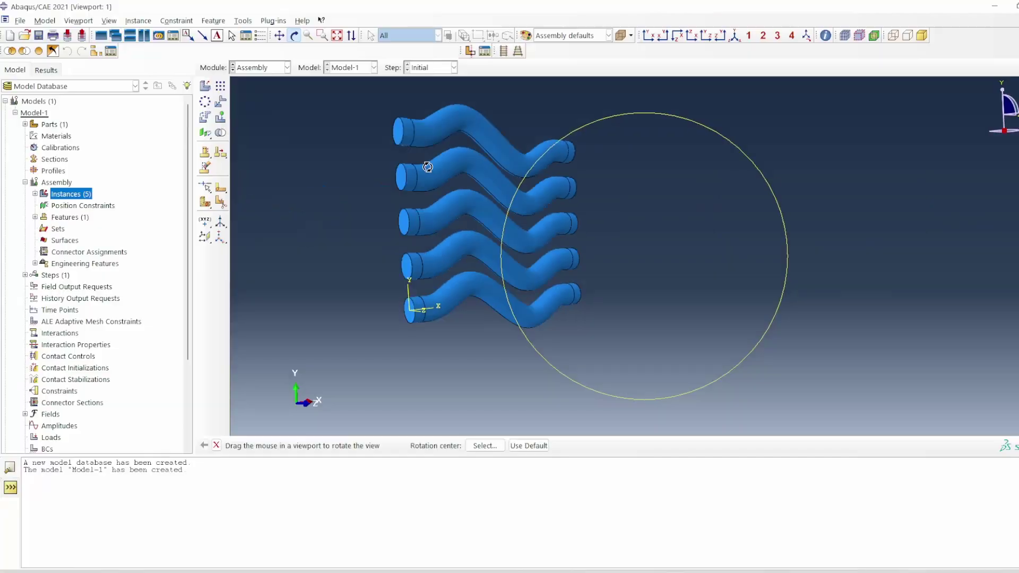
# Start a linear pattern of all five stacked fibre instances and set the number in Direction 1 to 1
pyautogui.moveTo(137, 166); pyautogui.dragTo(374, 297)
pyautogui.moveTo(563, 245); pyautogui.dragTo(596, 255)
pyautogui.rightClick(629, 246)
pyautogui.click(680, 329)
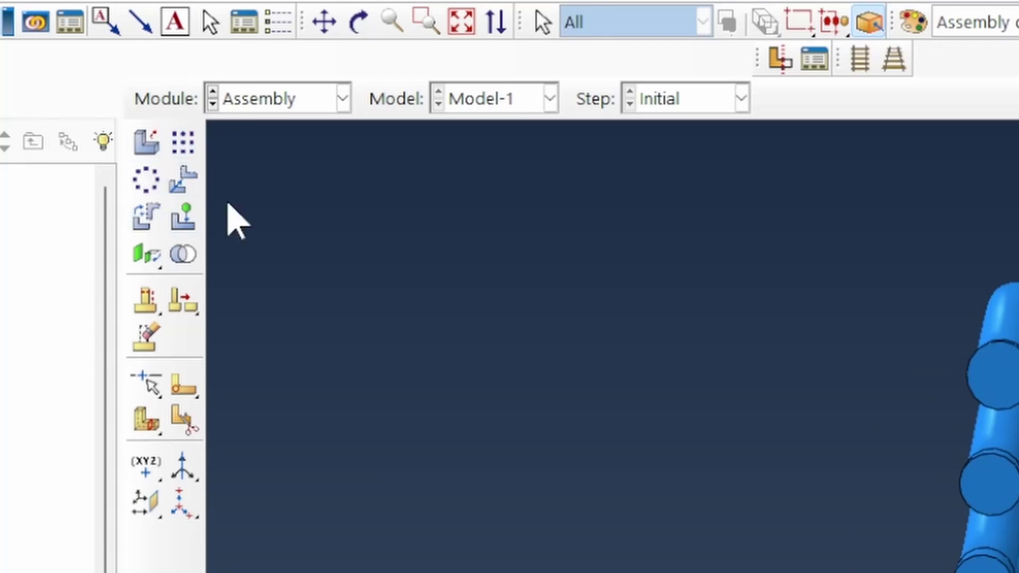
pyautogui.click(184, 143)
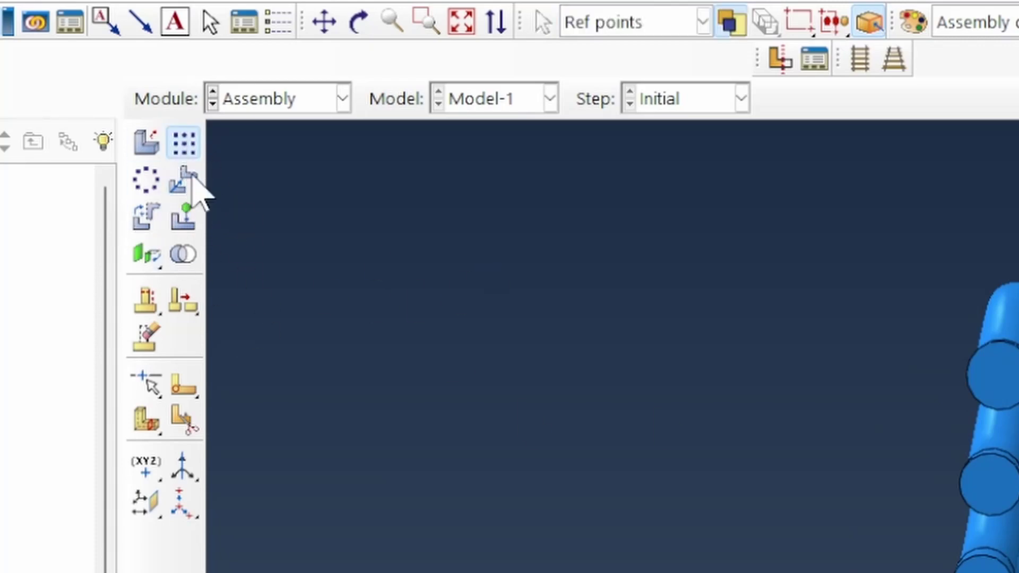
pyautogui.moveTo(756, 242); pyautogui.dragTo(676, 369)
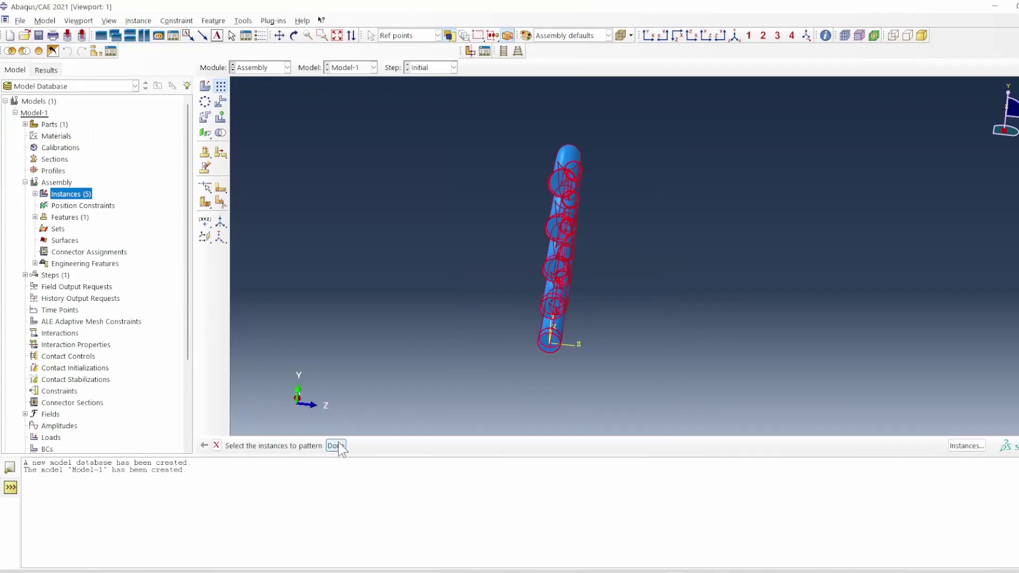
pyautogui.click(337, 445)
pyautogui.keyDown('ctrl'); pyautogui.keyDown('alt'); pyautogui.moveTo(639, 215); pyautogui.dragTo(539, 228); pyautogui.keyUp('alt'); pyautogui.keyUp('ctrl')
pyautogui.rightClick(690, 233)
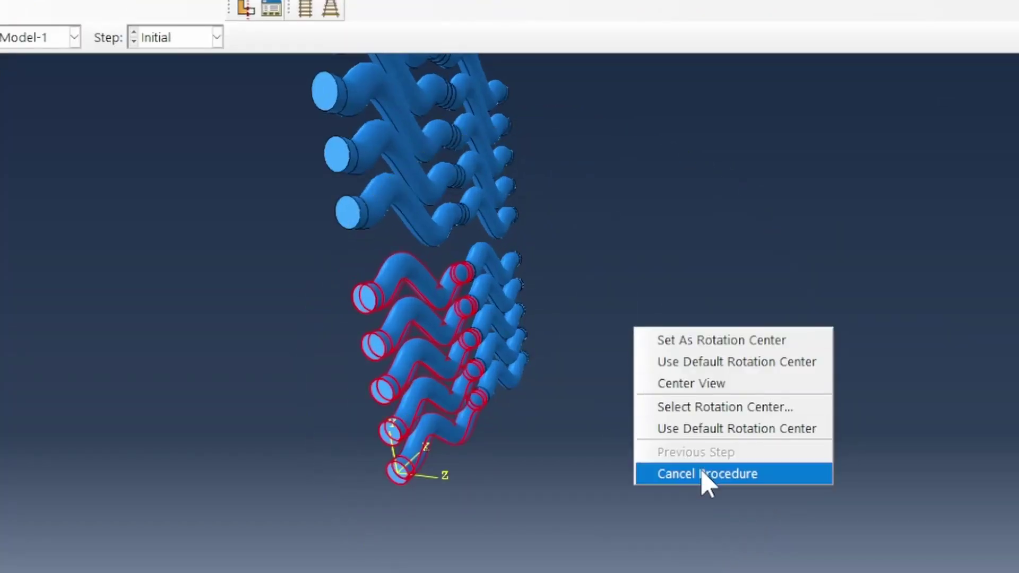
pyautogui.click(702, 473)
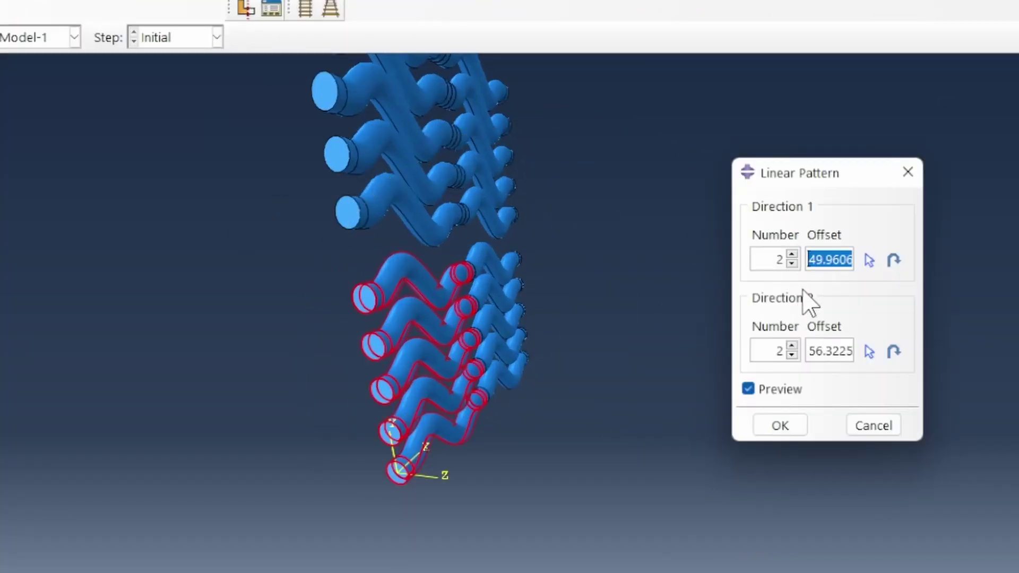
pyautogui.click(791, 264)
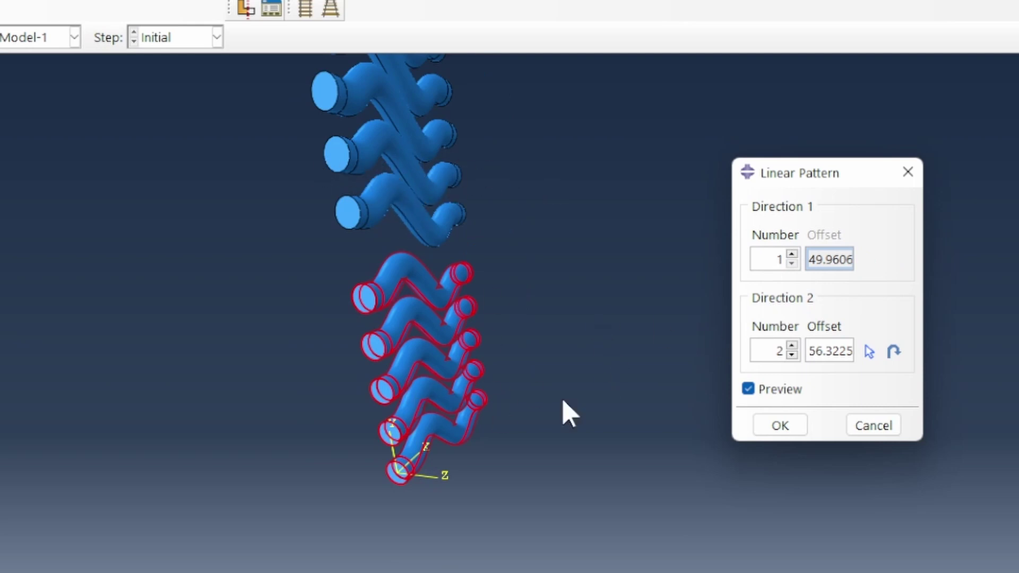
# Align Direction 2 with the Z axis, set 3 instances with an offset of 20, and create the pattern of fibre columns
pyautogui.click(868, 350)
pyautogui.click(435, 476)
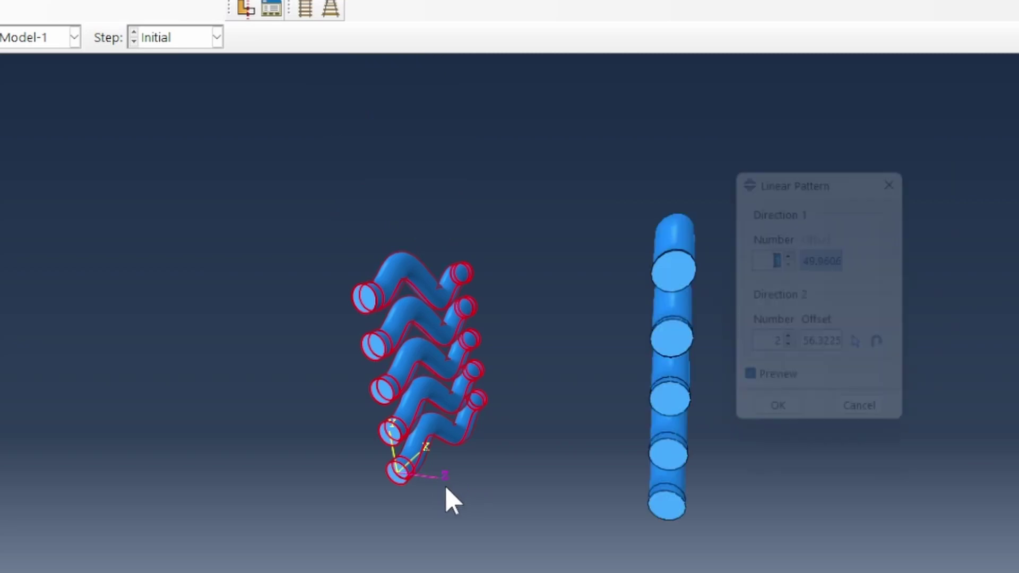
pyautogui.doubleClick(809, 351)
pyautogui.write('20')
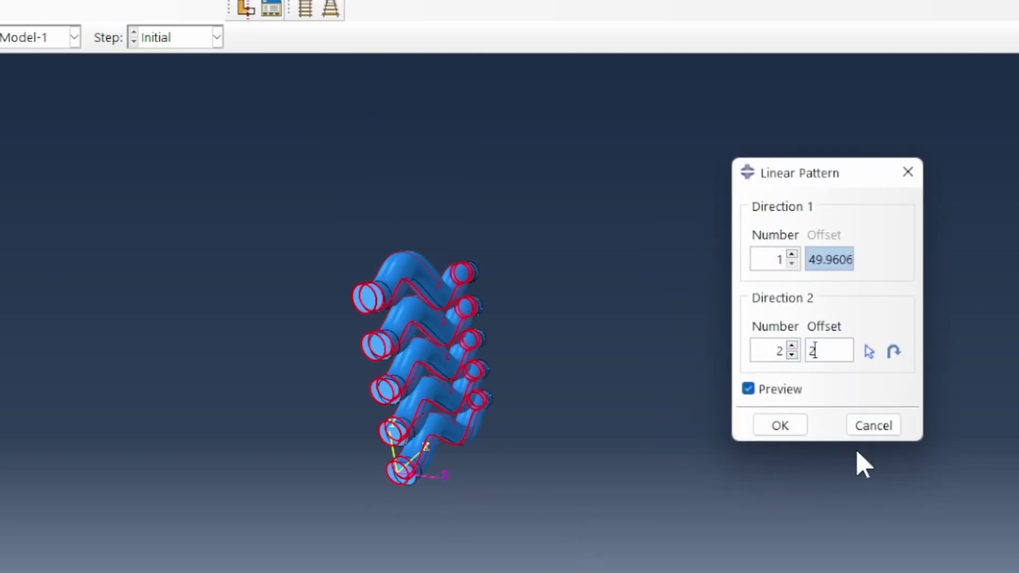
pyautogui.rightClick(559, 347)
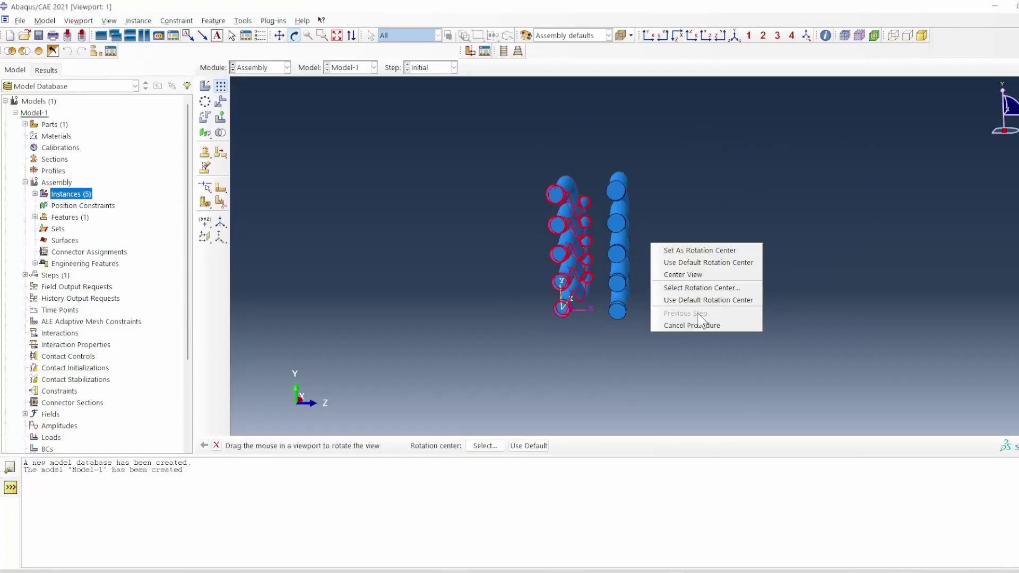
pyautogui.click(657, 485)
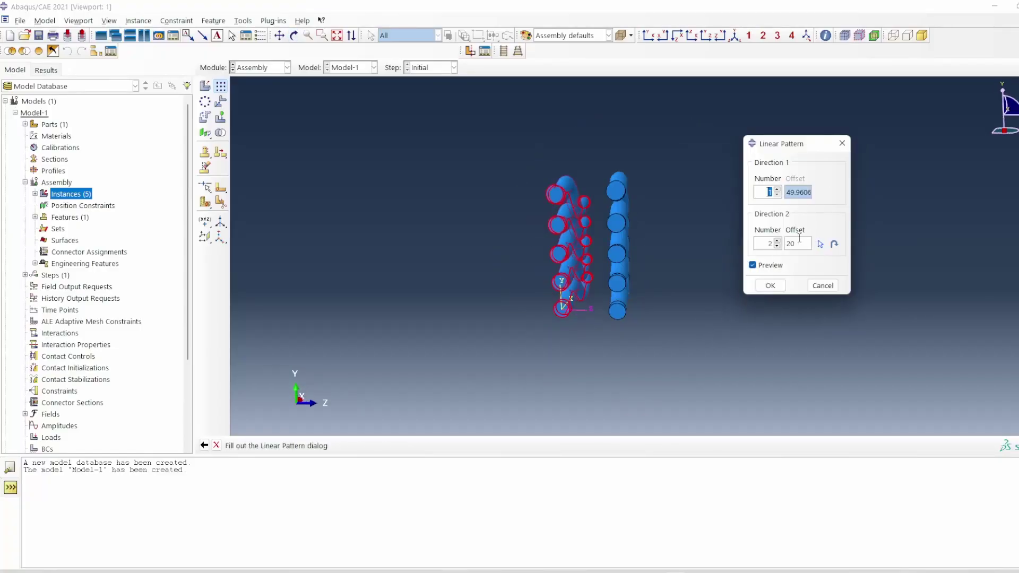
pyautogui.click(778, 241)
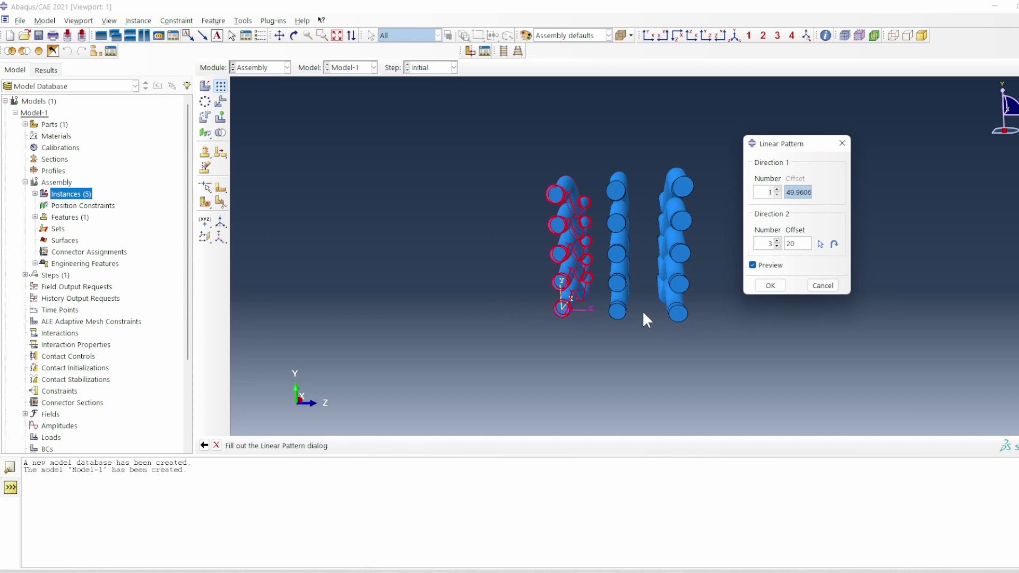
pyautogui.click(770, 286)
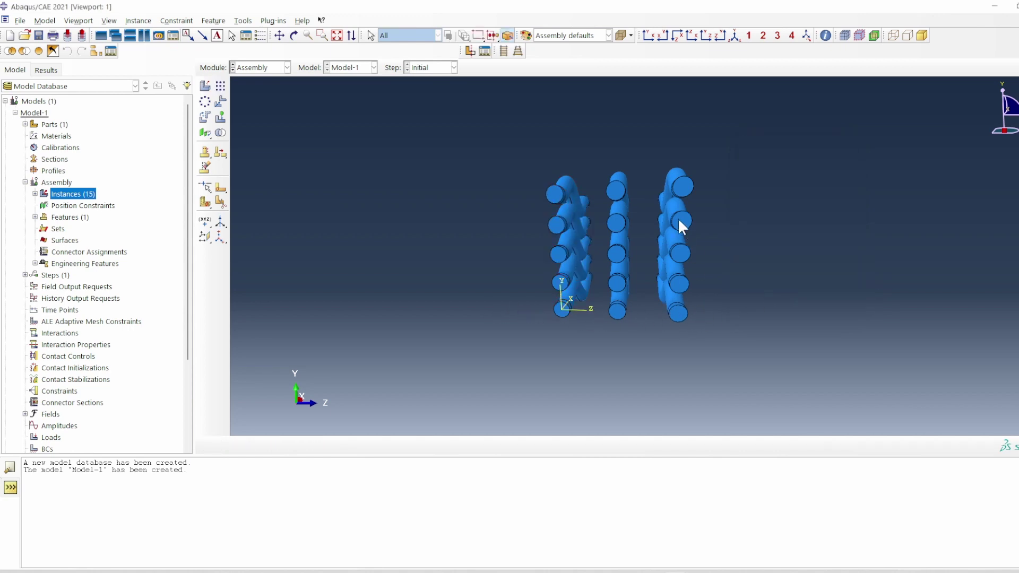
# Start a linear pattern of the top fibre in the third column along Z and set the number in Direction 1 to 1
pyautogui.scroll(3, 678, 222)
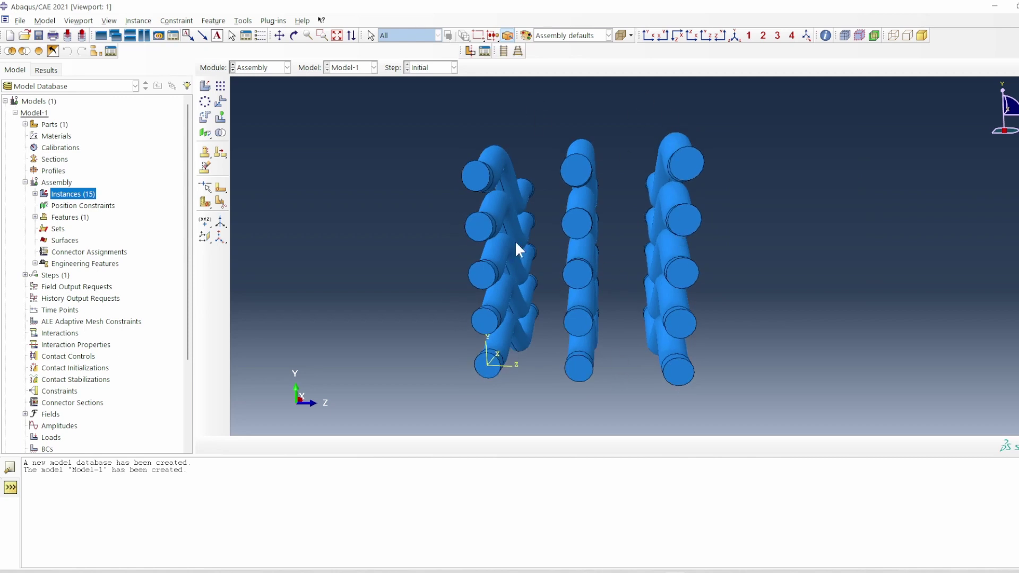
pyautogui.press('F3')
pyautogui.moveTo(678, 243); pyautogui.dragTo(678, 317)
pyautogui.rightClick(764, 245)
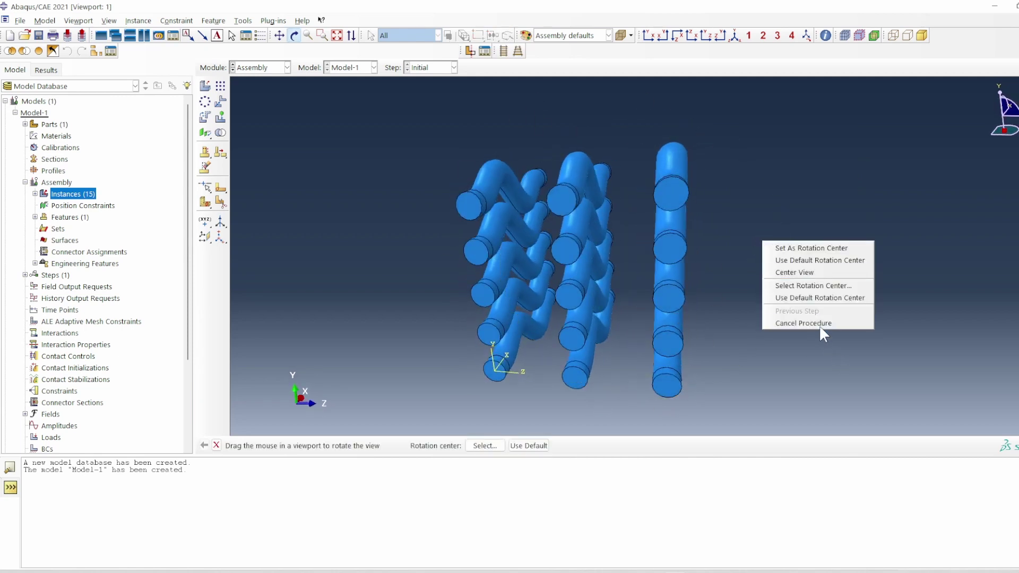
pyautogui.click(803, 323)
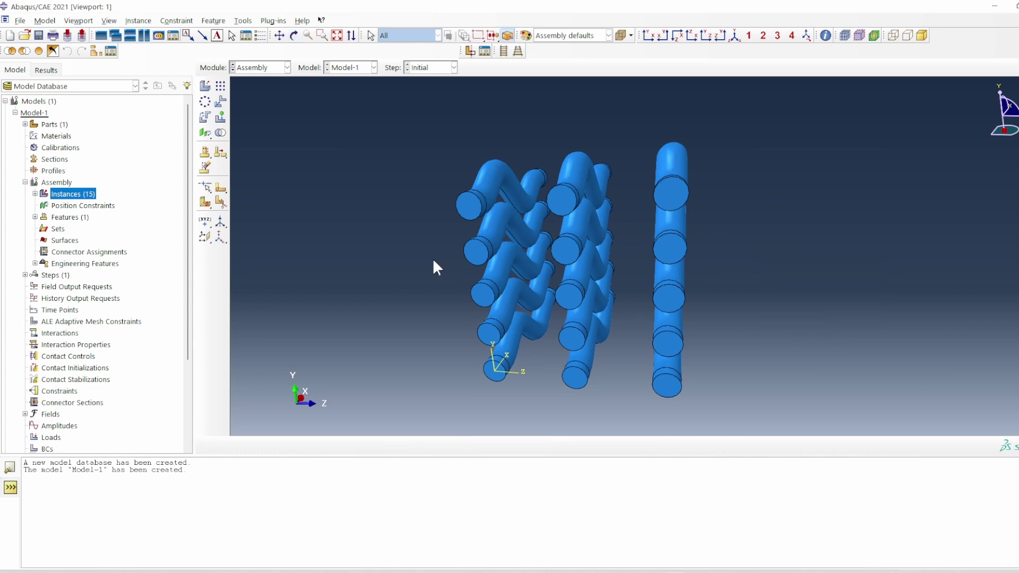
pyautogui.click(221, 87)
pyautogui.click(664, 184)
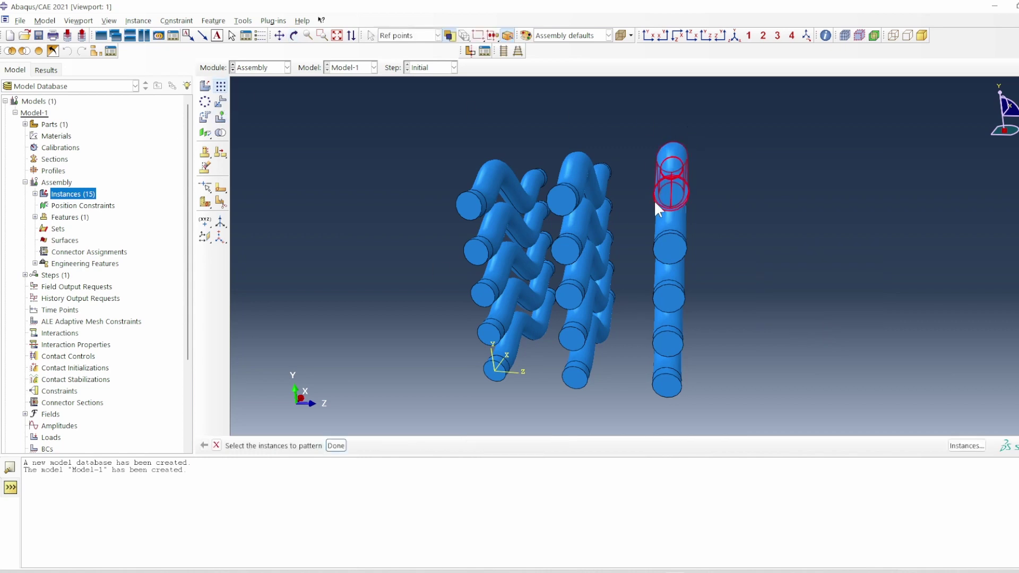
pyautogui.click(336, 445)
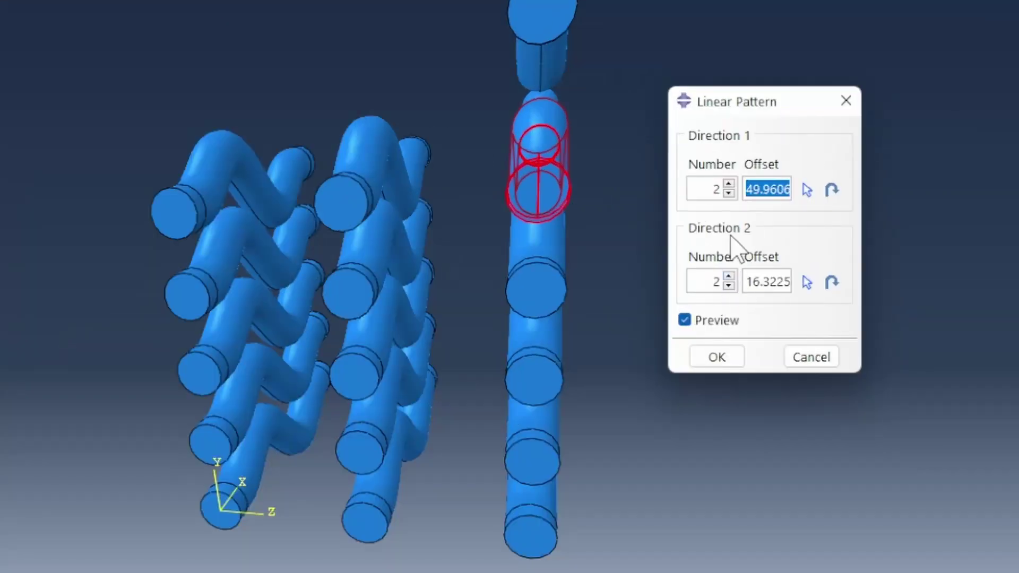
pyautogui.click(777, 194)
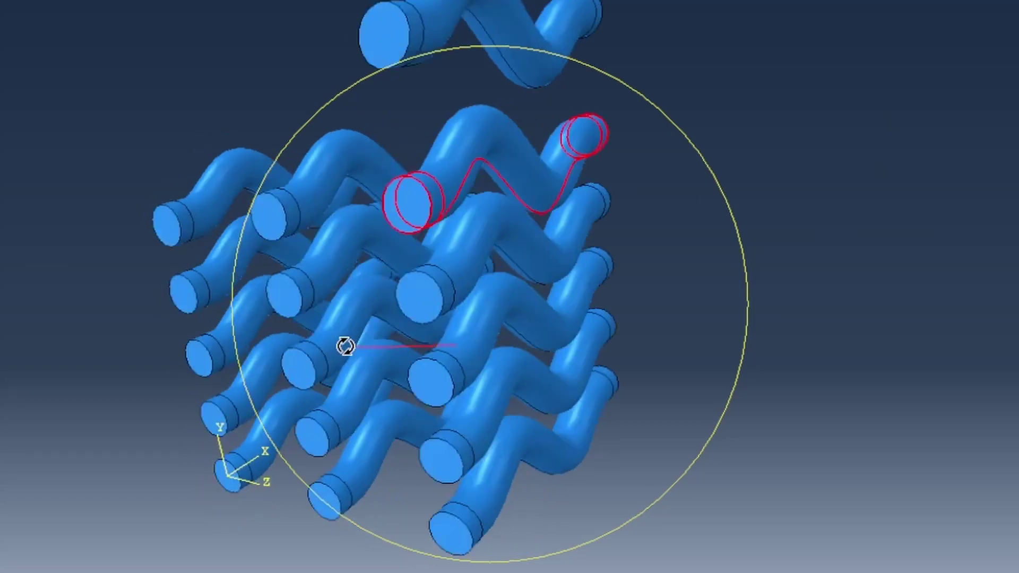
# Set the Direction 2 offset to 10 and align Direction 2 with the Z axis
pyautogui.moveTo(343, 346); pyautogui.dragTo(397, 38)
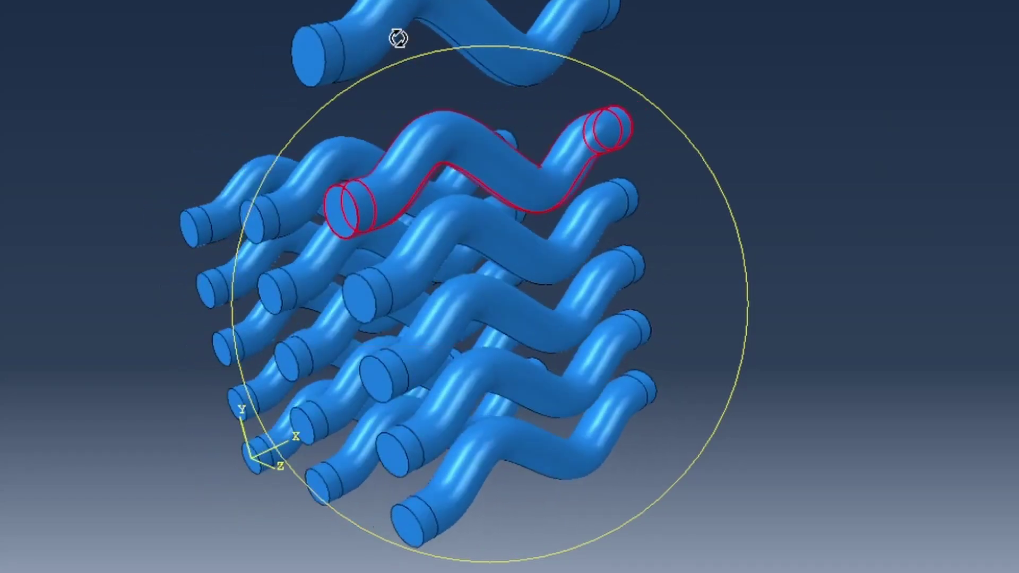
pyautogui.rightClick(831, 197)
pyautogui.click(905, 342)
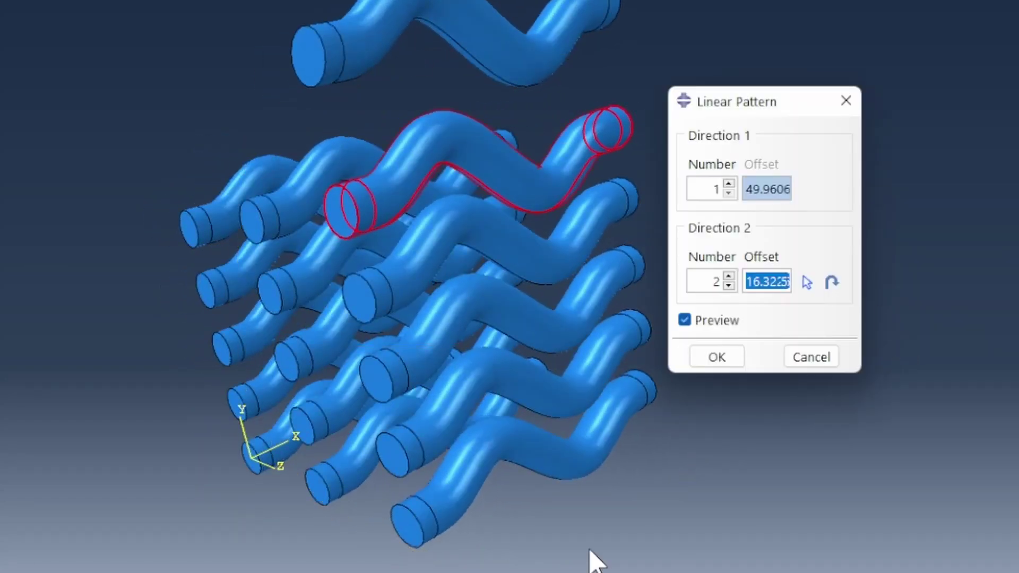
pyautogui.write('10')
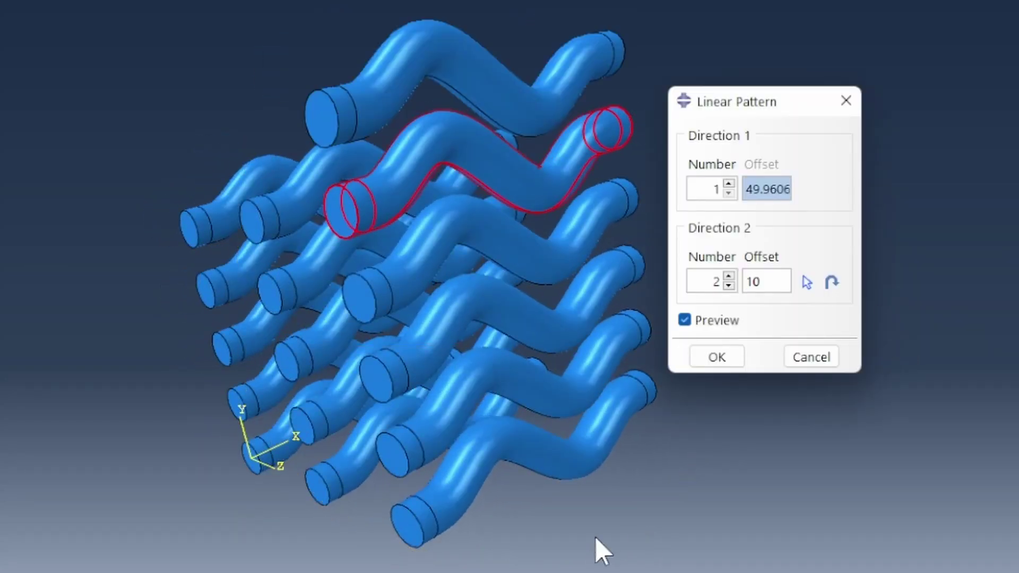
pyautogui.click(807, 282)
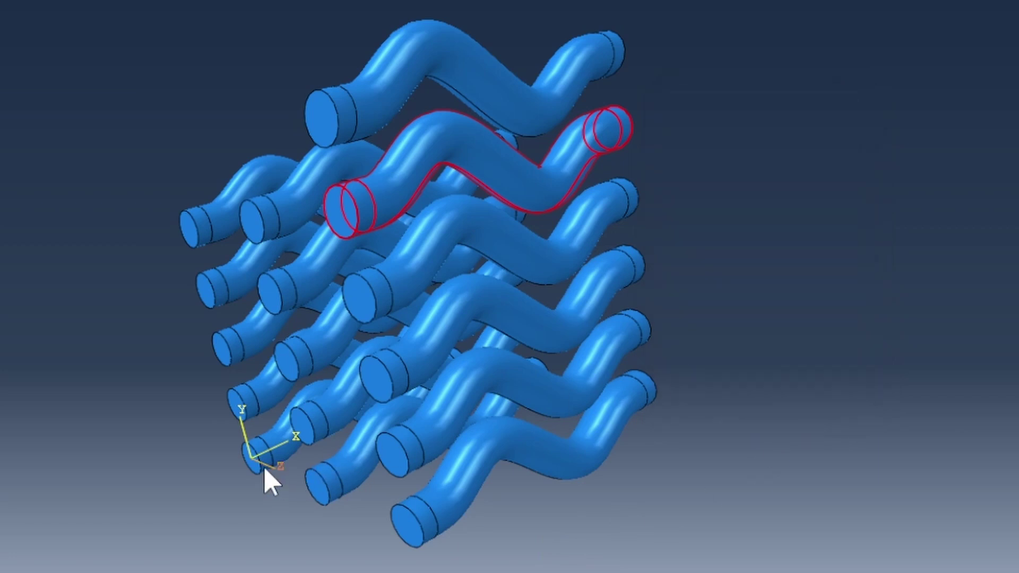
pyautogui.click(264, 471)
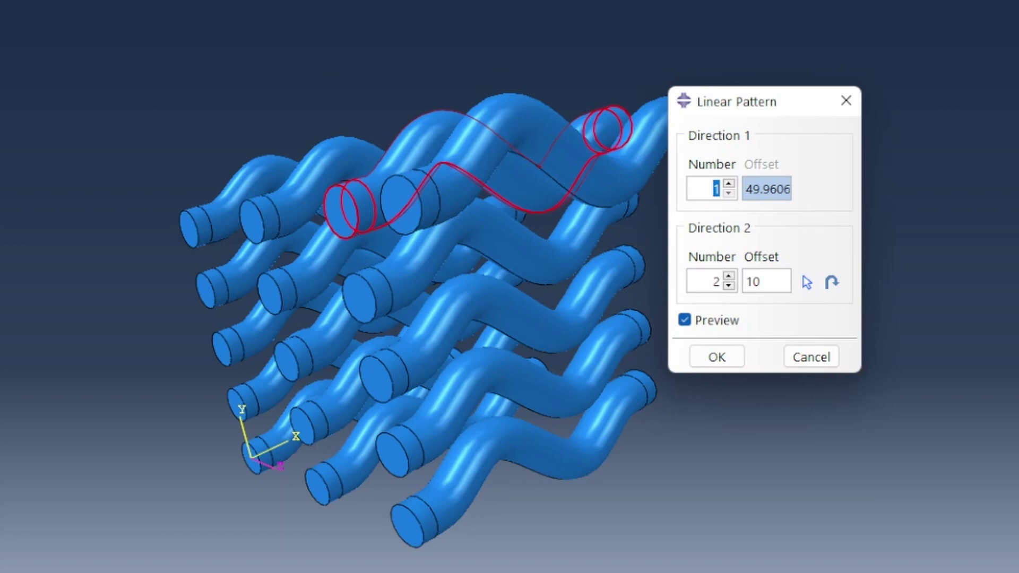
# Flip Direction 2 and create the two-instance pattern, placing a fibre copy between the second and third columns
pyautogui.keyDown('ctrl'); pyautogui.keyDown('alt'); pyautogui.moveTo(268, 223); pyautogui.dragTo(495, 334); pyautogui.keyUp('alt'); pyautogui.keyUp('ctrl')
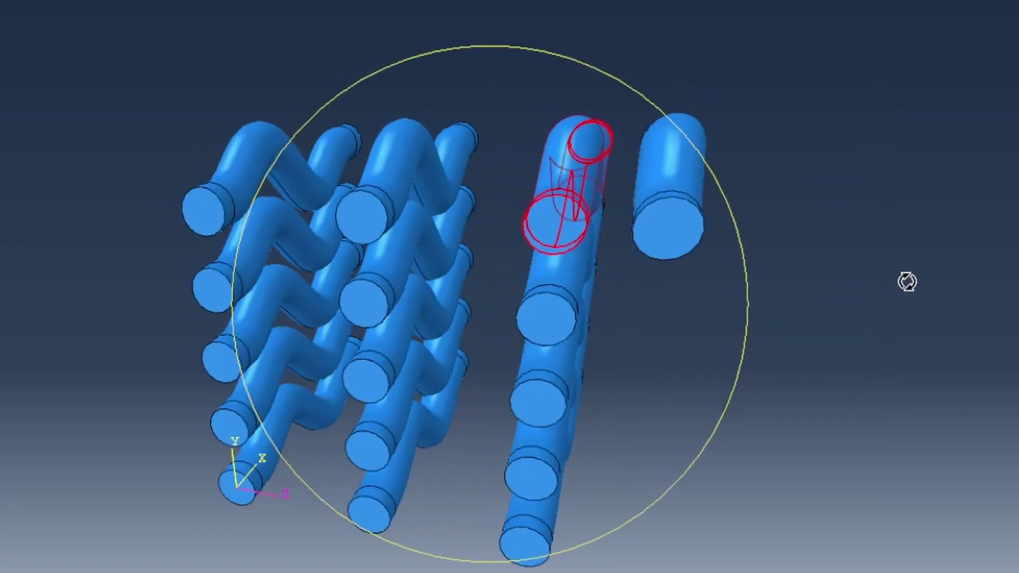
pyautogui.rightClick(906, 282)
pyautogui.click(987, 429)
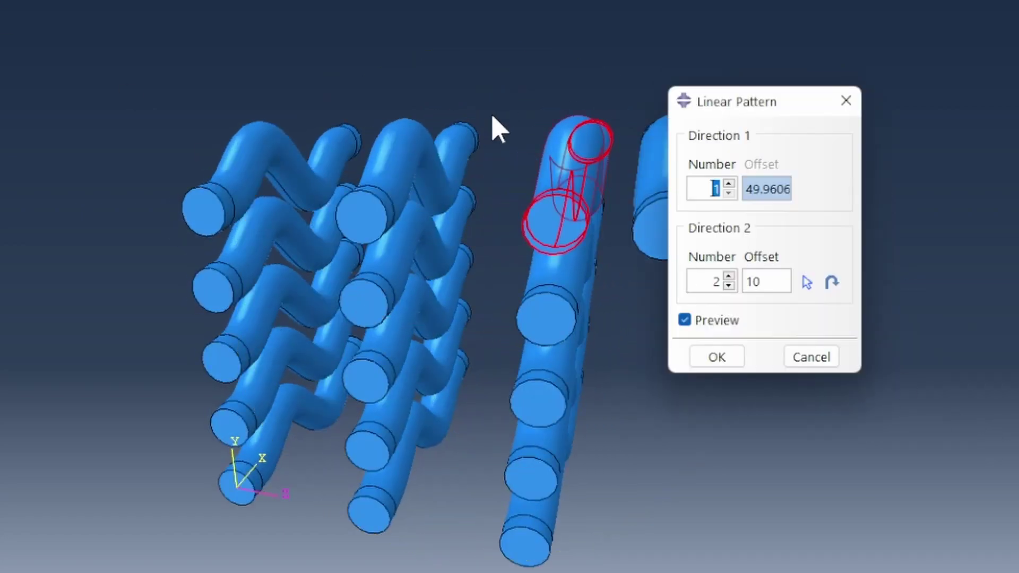
pyautogui.click(832, 284)
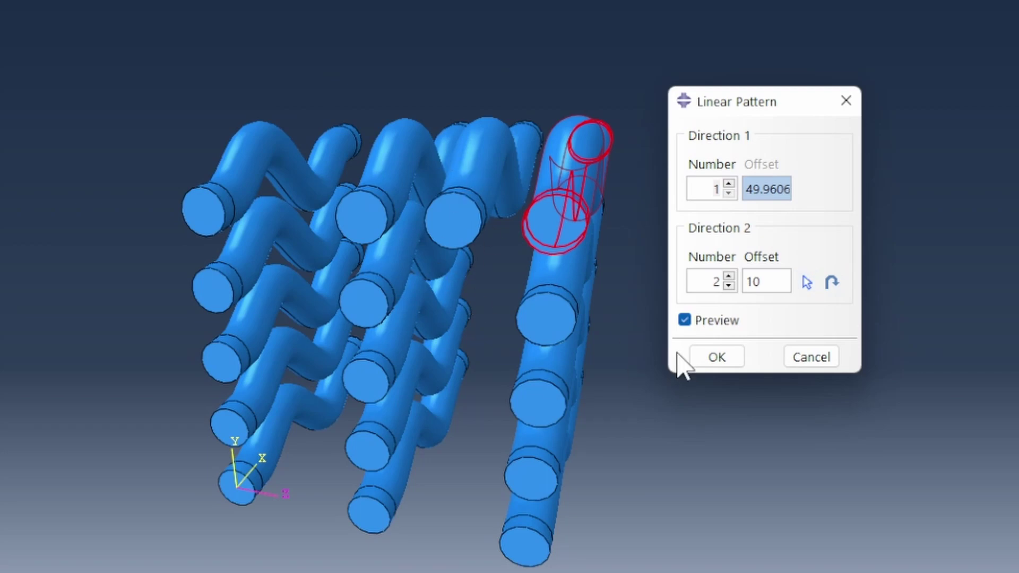
pyautogui.click(714, 357)
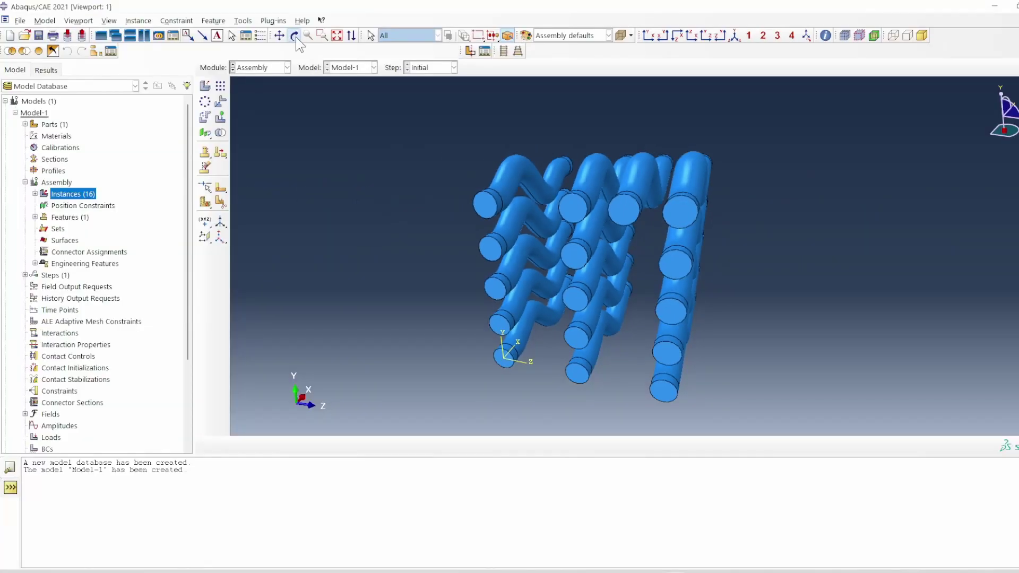
# Start rotating instances and choose the single copied fibre between the second and third columns
pyautogui.click(294, 35)
pyautogui.moveTo(650, 227); pyautogui.dragTo(659, 189)
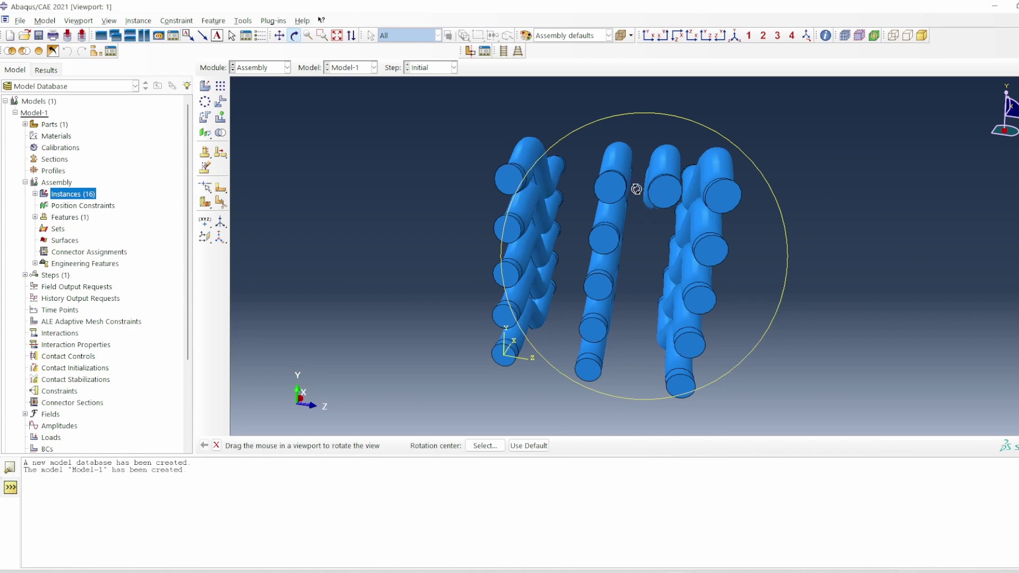
pyautogui.rightClick(653, 224)
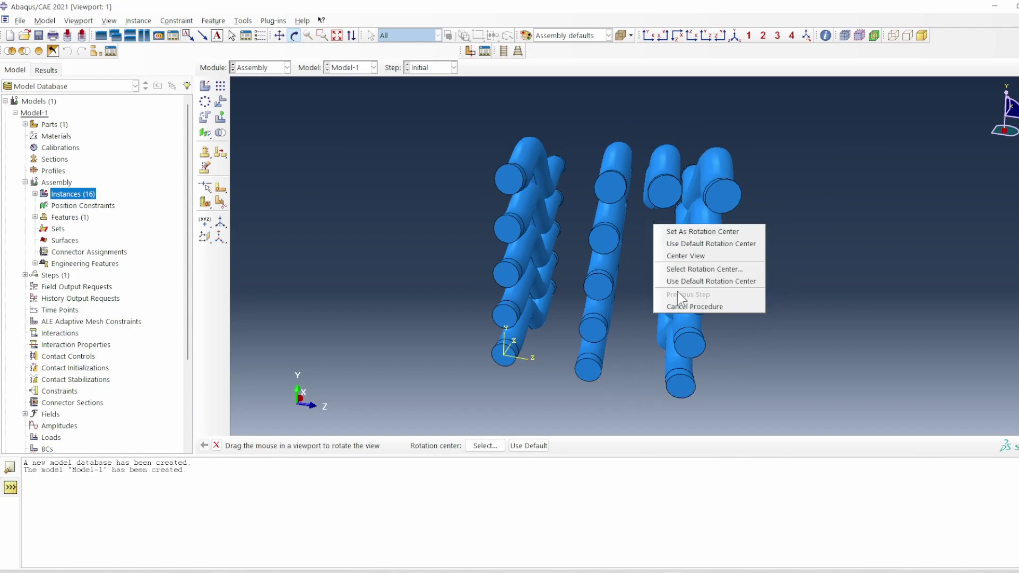
pyautogui.click(681, 307)
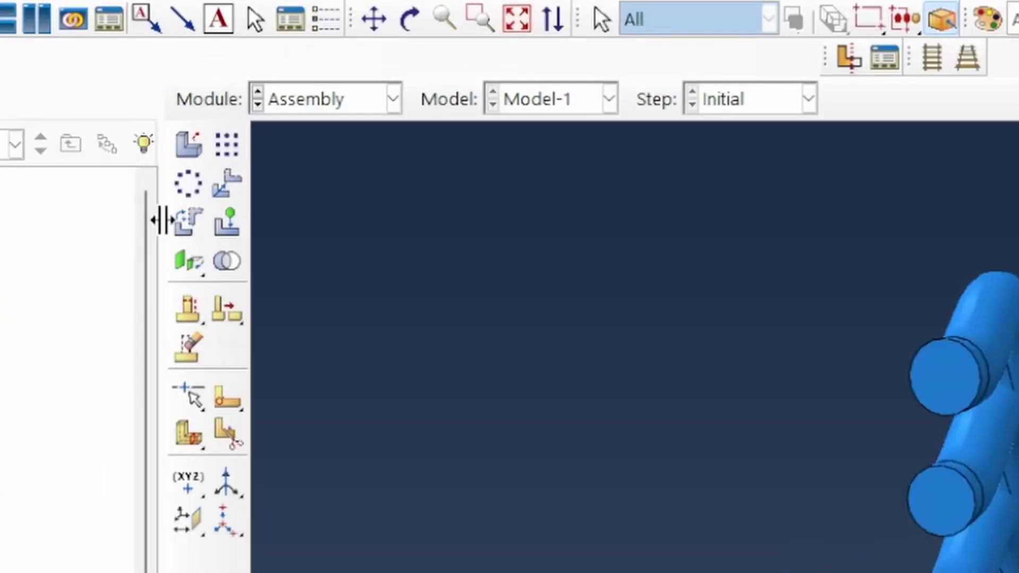
pyautogui.click(189, 220)
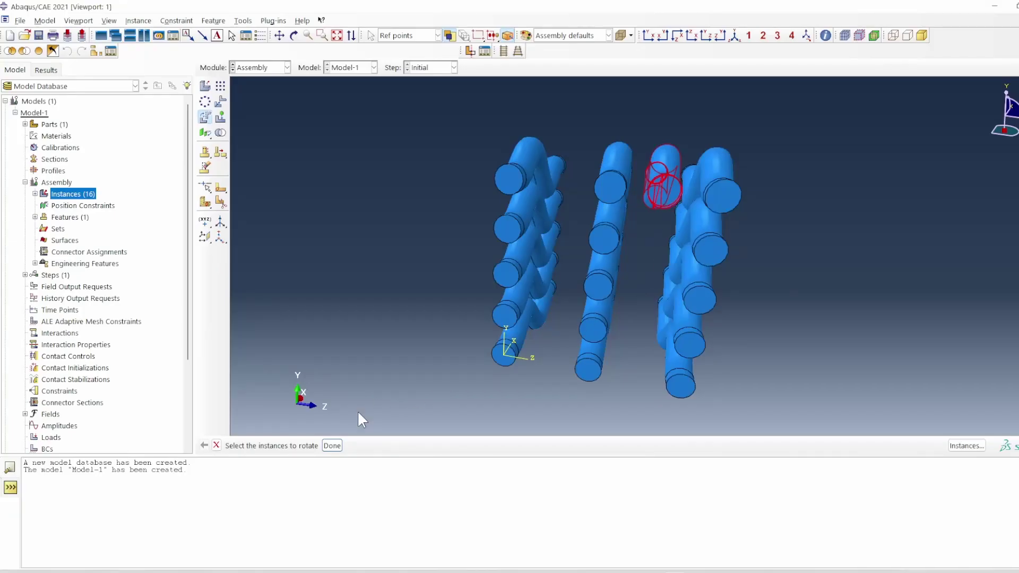
pyautogui.click(332, 448)
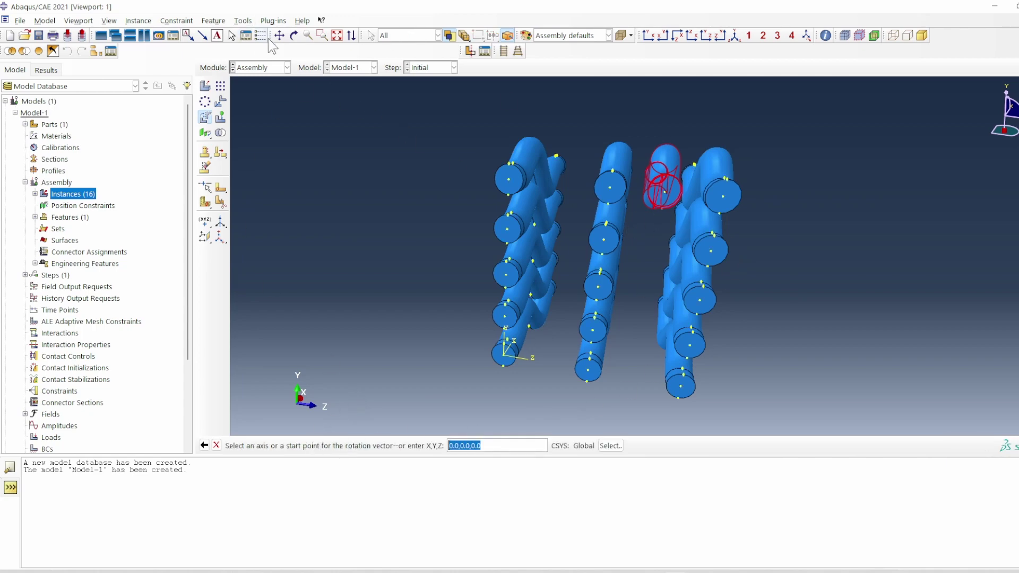
# Define the rotation axis through the centres of the copied fibre's two end faces
pyautogui.click(294, 35)
pyautogui.moveTo(536, 297); pyautogui.dragTo(448, 322)
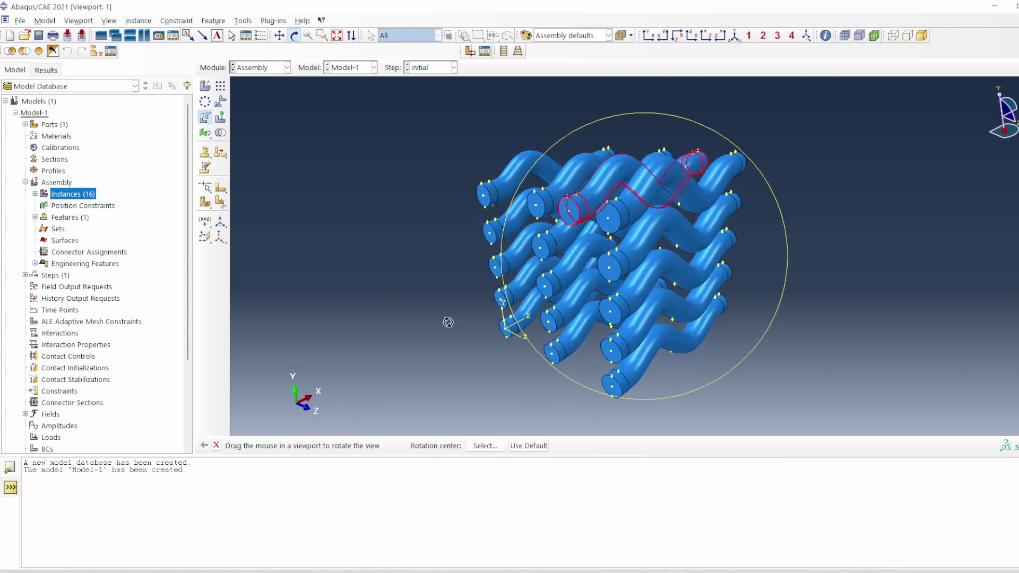
pyautogui.rightClick(856, 280)
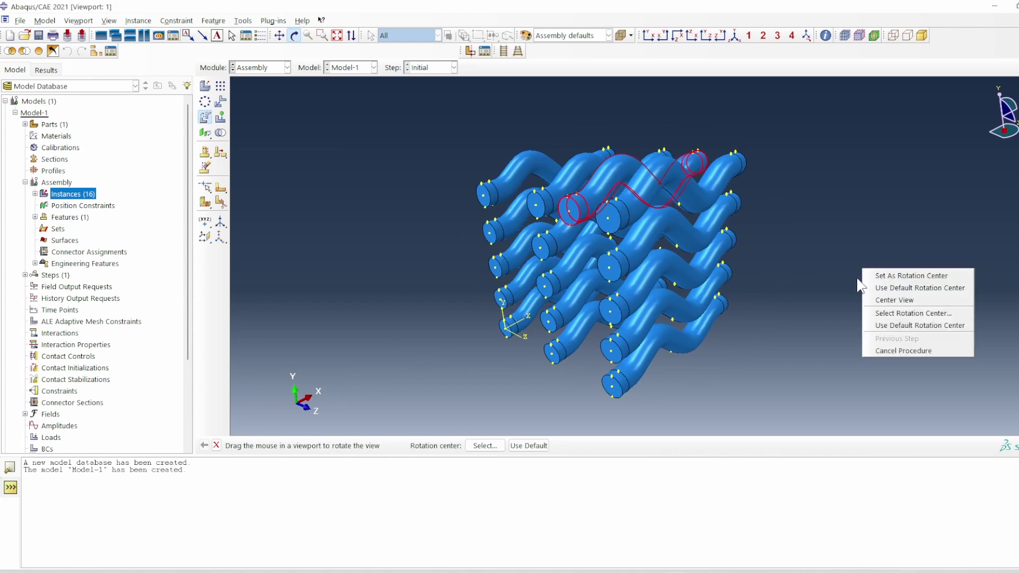
pyautogui.click(912, 351)
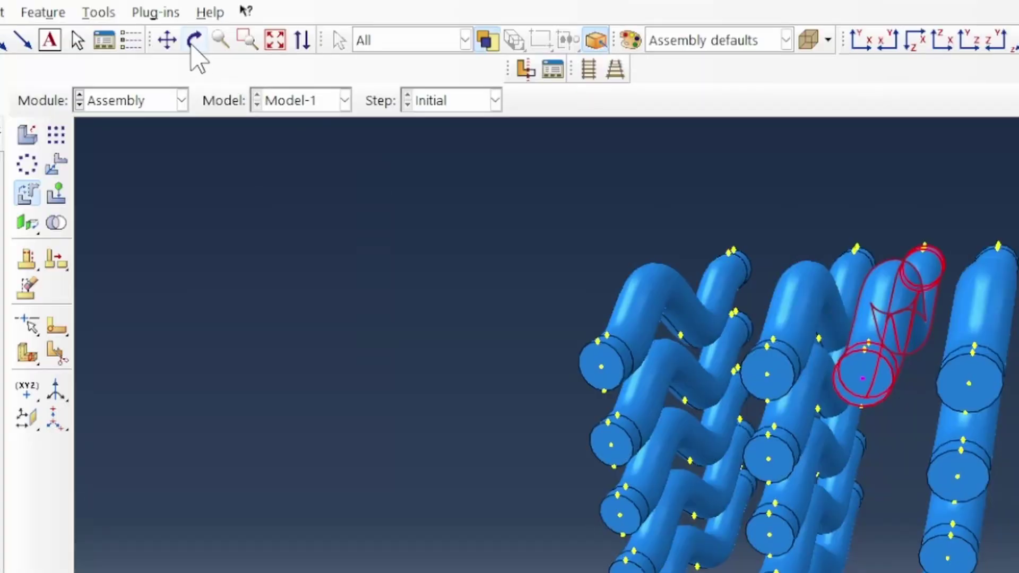
pyautogui.click(196, 39)
pyautogui.moveTo(766, 170); pyautogui.dragTo(712, 250)
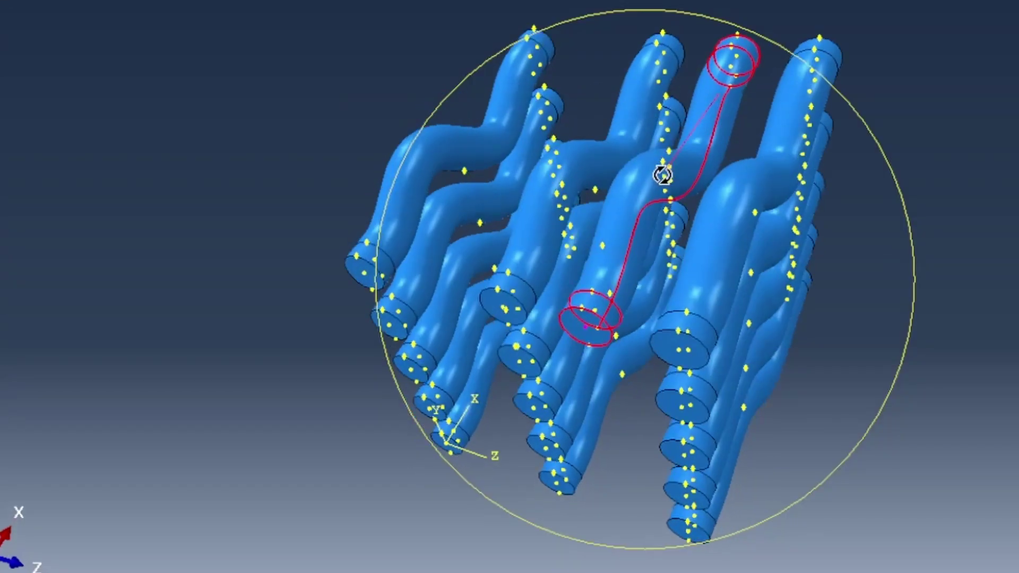
pyautogui.moveTo(662, 175); pyautogui.dragTo(705, 283)
pyautogui.rightClick(739, 254)
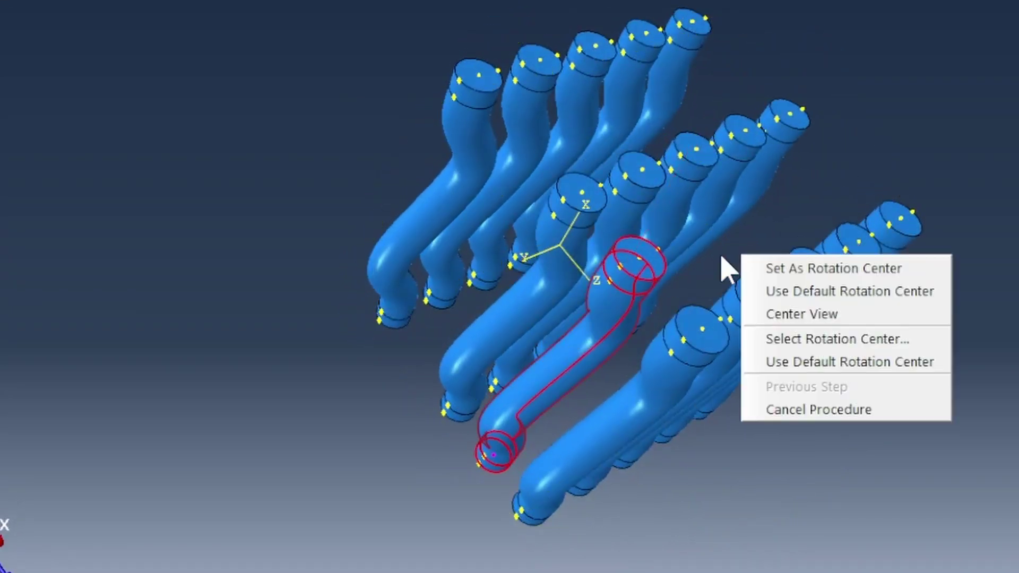
pyautogui.click(827, 425)
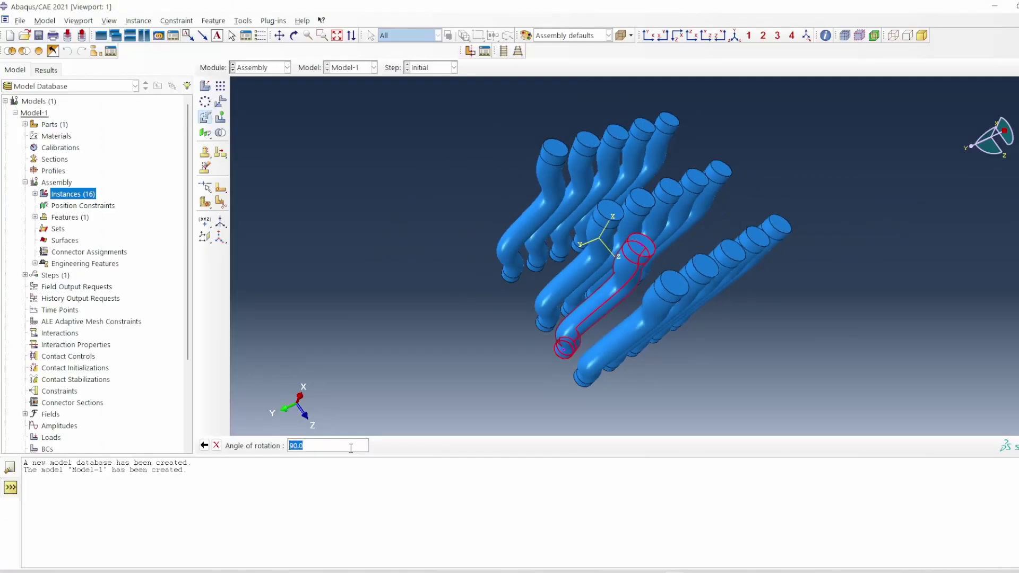
# Rotate the copied fibre by 90 degrees about the chosen axis and accept its new position
pyautogui.press('Return')
pyautogui.click(294, 37)
pyautogui.moveTo(663, 239); pyautogui.dragTo(616, 214)
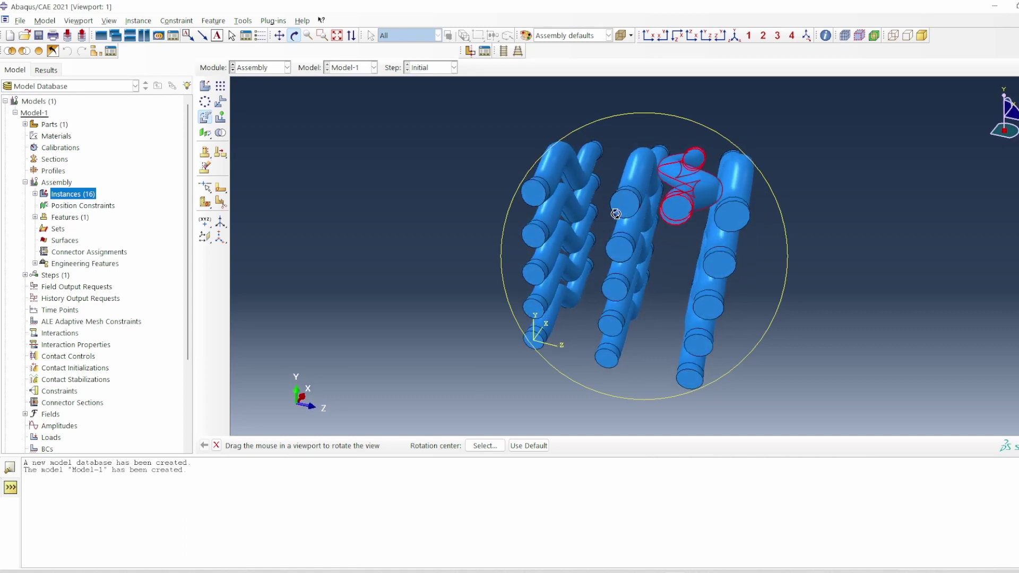
pyautogui.rightClick(645, 269)
pyautogui.click(686, 348)
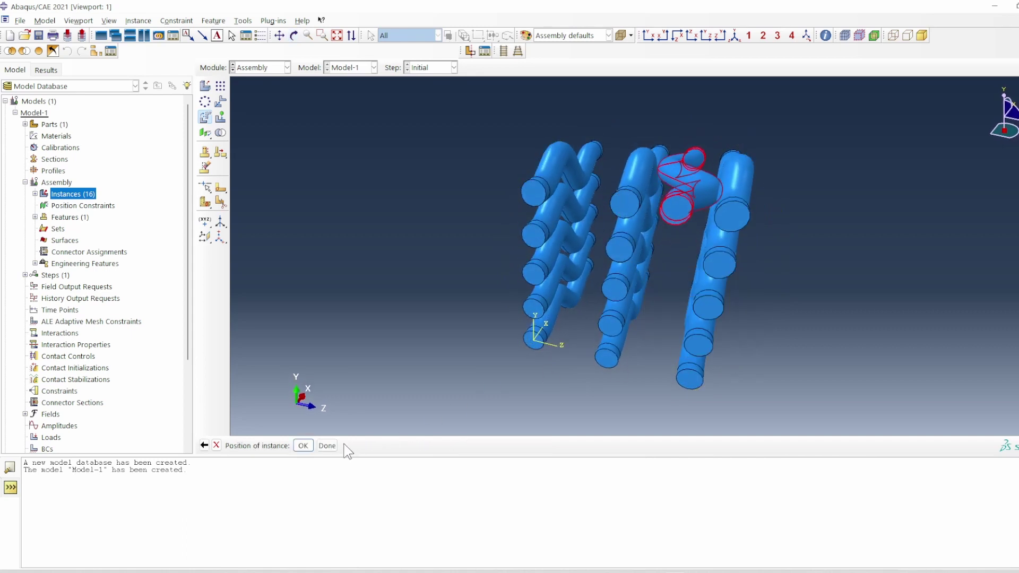
pyautogui.click(303, 446)
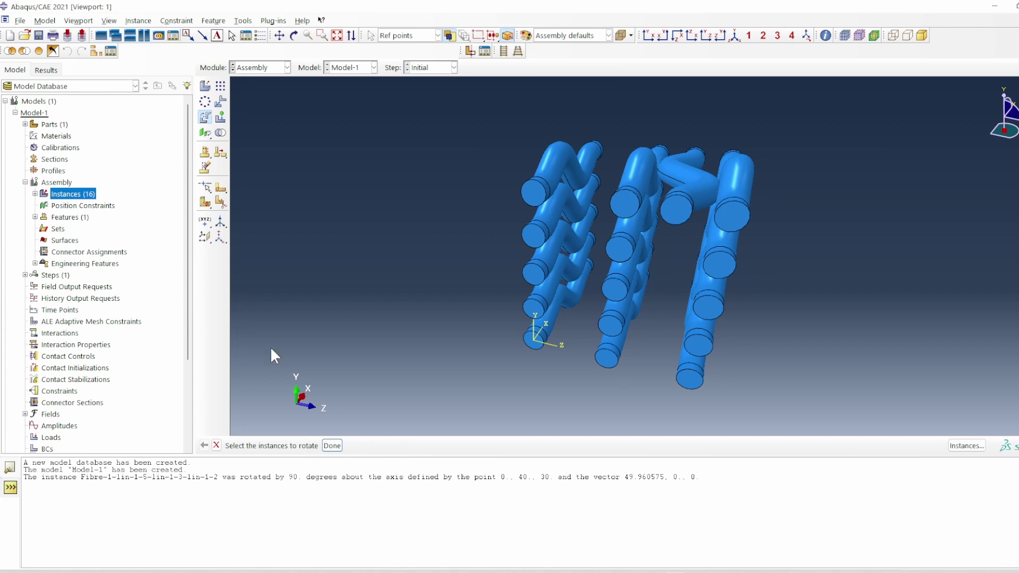
# Start a linear pattern of the rotated fibre between the second and third columns, with Direction 1 limited to 1 instance
pyautogui.click(223, 88)
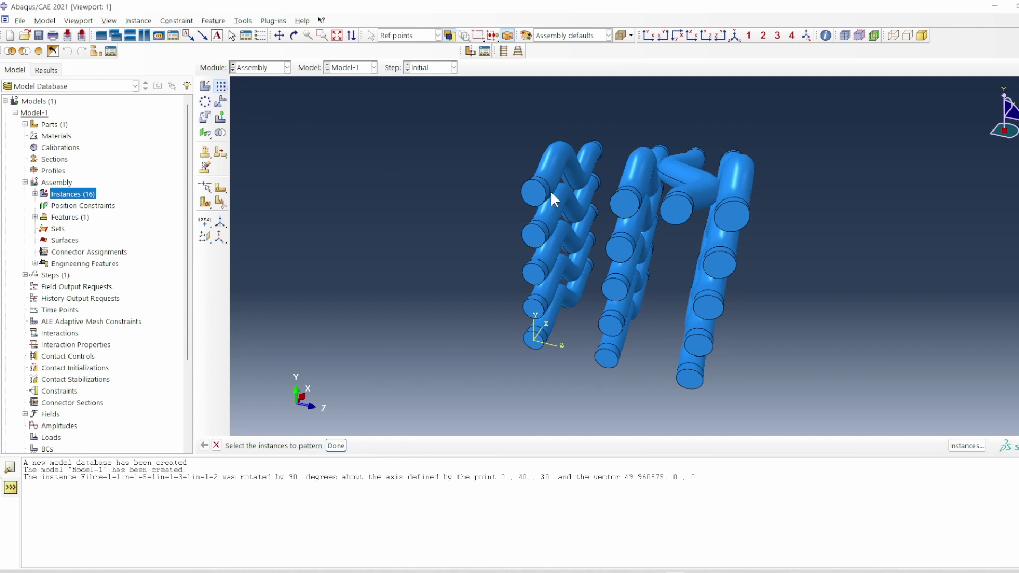
pyautogui.click(684, 201)
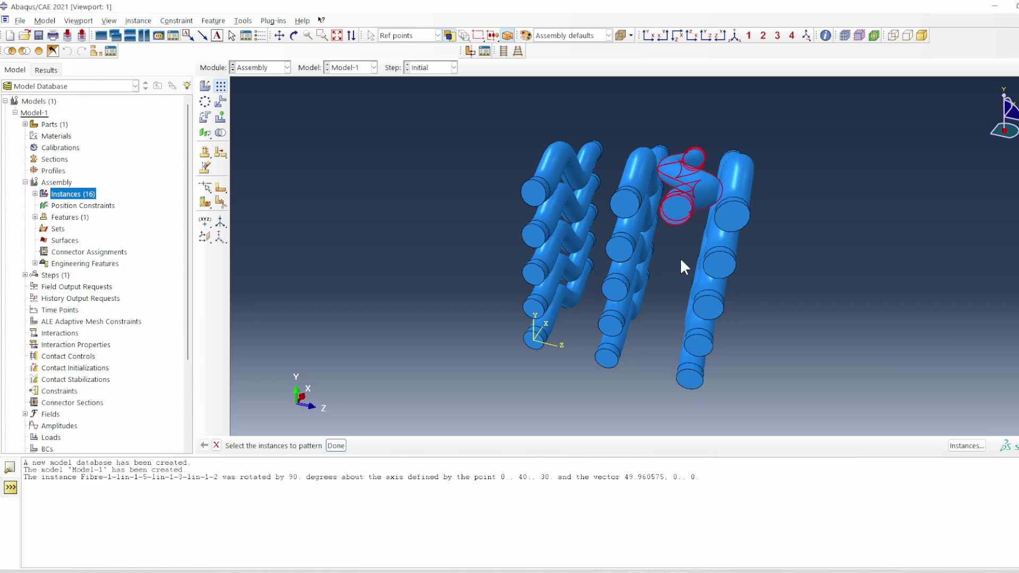
pyautogui.click(336, 445)
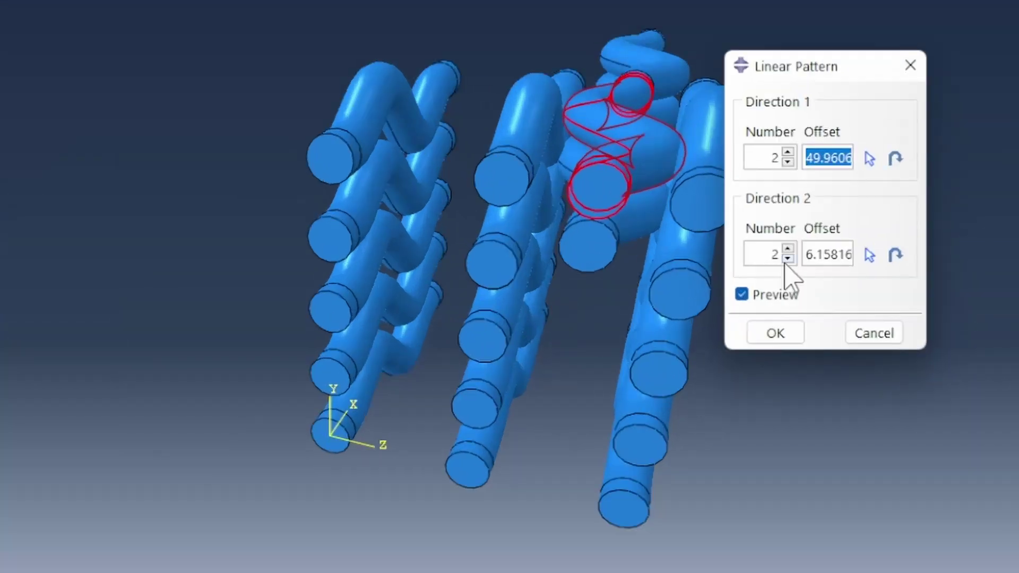
pyautogui.click(777, 195)
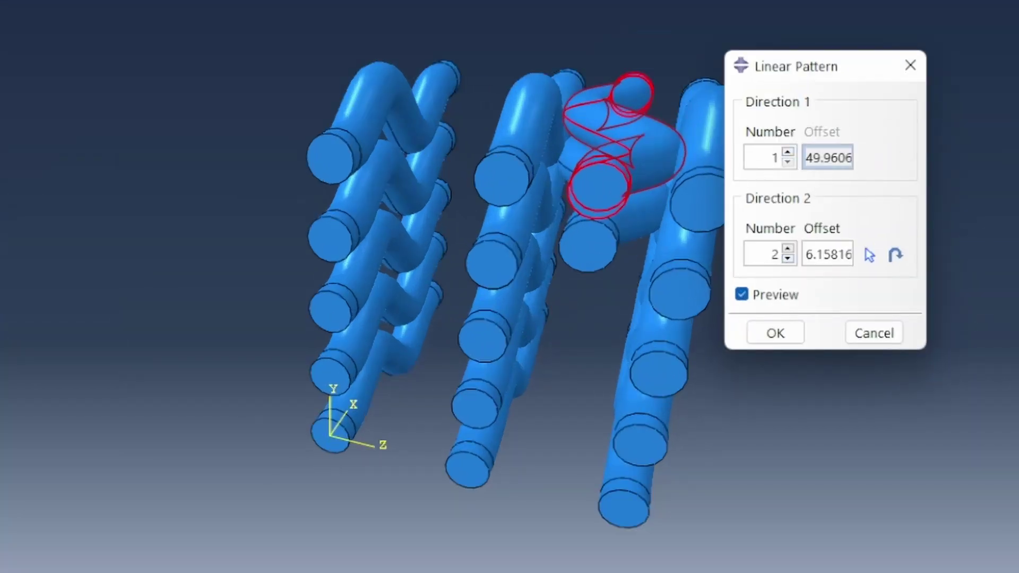
pyautogui.moveTo(682, 295)
pyautogui.mouseDown()
pyautogui.moveTo(520, 332)
pyautogui.moveTo(534, 234)
pyautogui.moveTo(600, 216)
pyautogui.moveTo(619, 130)
pyautogui.moveTo(615, 145)
pyautogui.mouseUp()
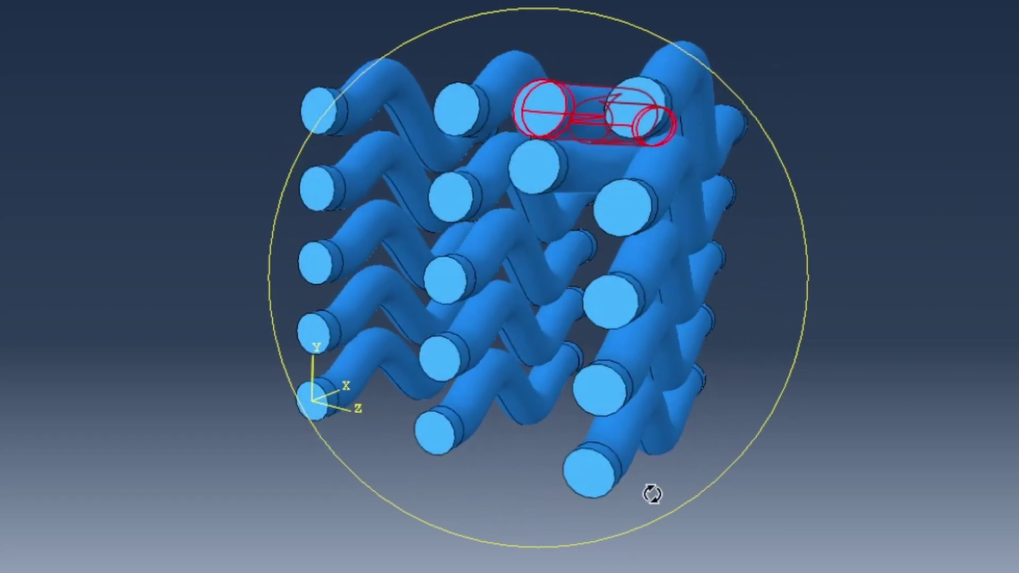
pyautogui.rightClick(889, 207)
pyautogui.click(944, 365)
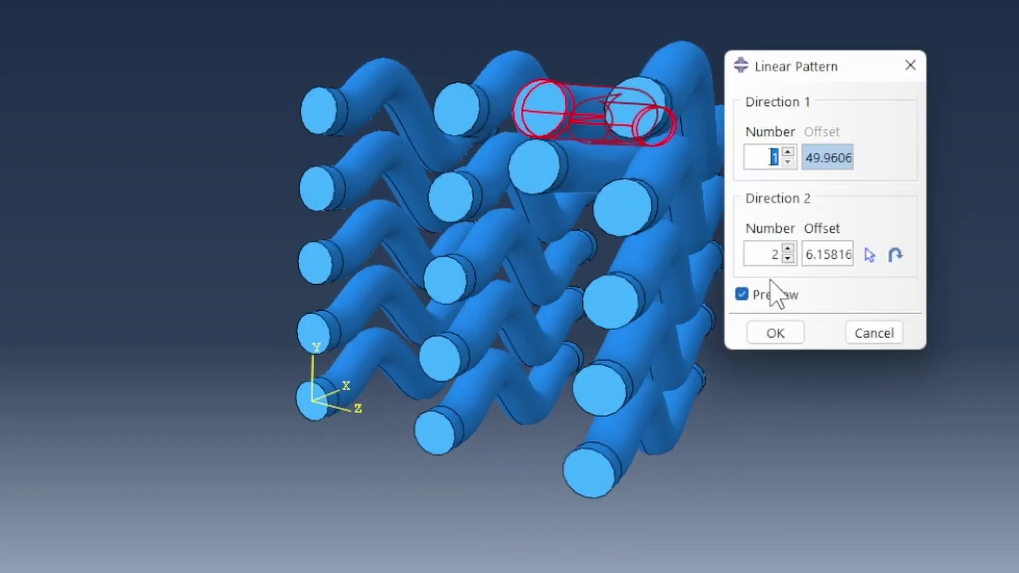
# Set Direction 2 to 5 instances with an offset of 10 and create the pattern of rotated fibres
pyautogui.tripleClick(806, 256)
pyautogui.write('10')
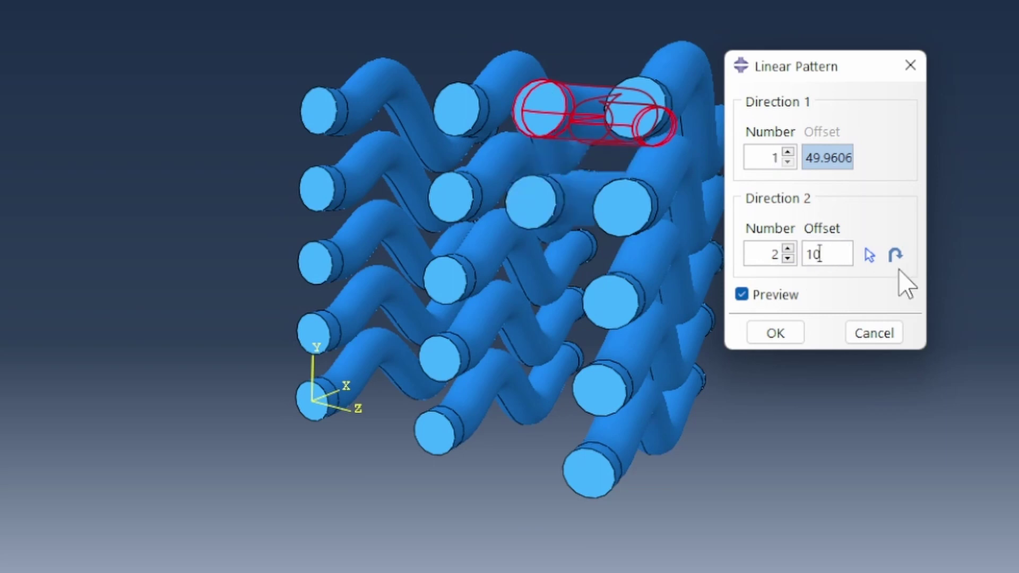
pyautogui.click(788, 249)
pyautogui.click(788, 250)
pyautogui.click(788, 250)
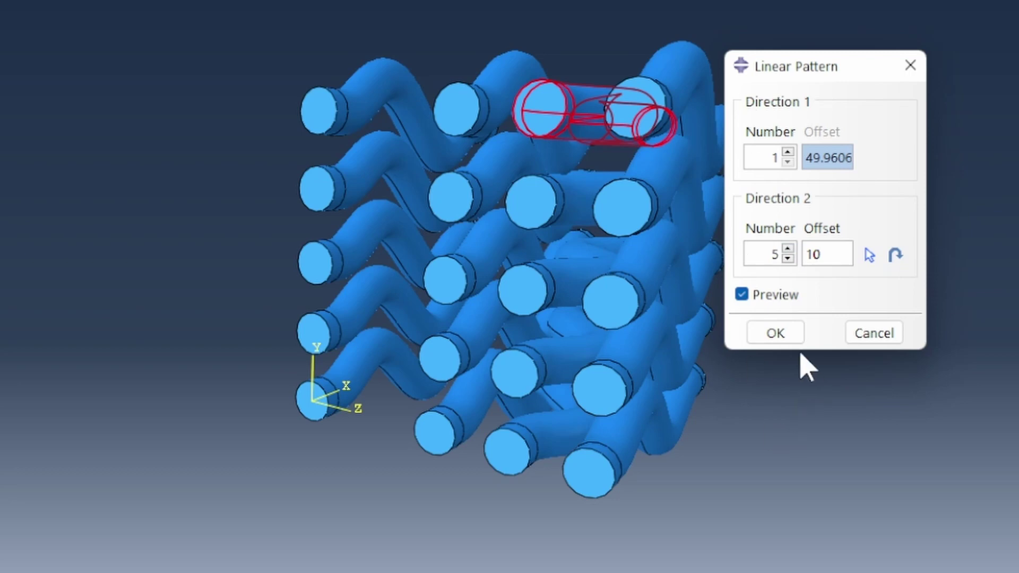
pyautogui.click(779, 335)
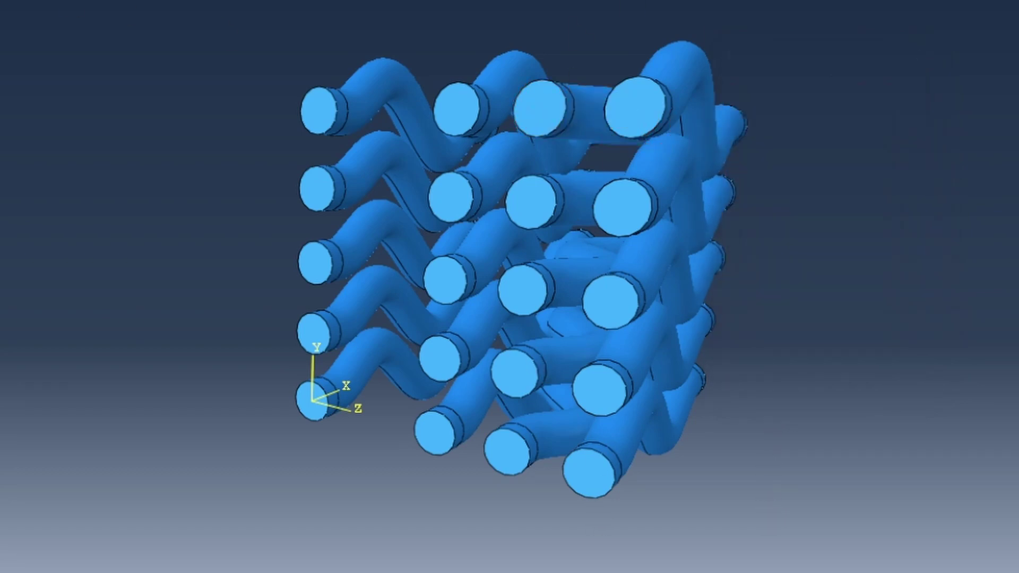
# Start another linear pattern and select all five rotated fibres between the second and third columns
pyautogui.keyDown('ctrl'); pyautogui.keyDown('alt'); pyautogui.moveTo(534, 263); pyautogui.dragTo(578, 284); pyautogui.keyUp('alt'); pyautogui.keyUp('ctrl')
pyautogui.moveTo(462, 293); pyautogui.dragTo(457, 352)
pyautogui.rightClick(181, 239)
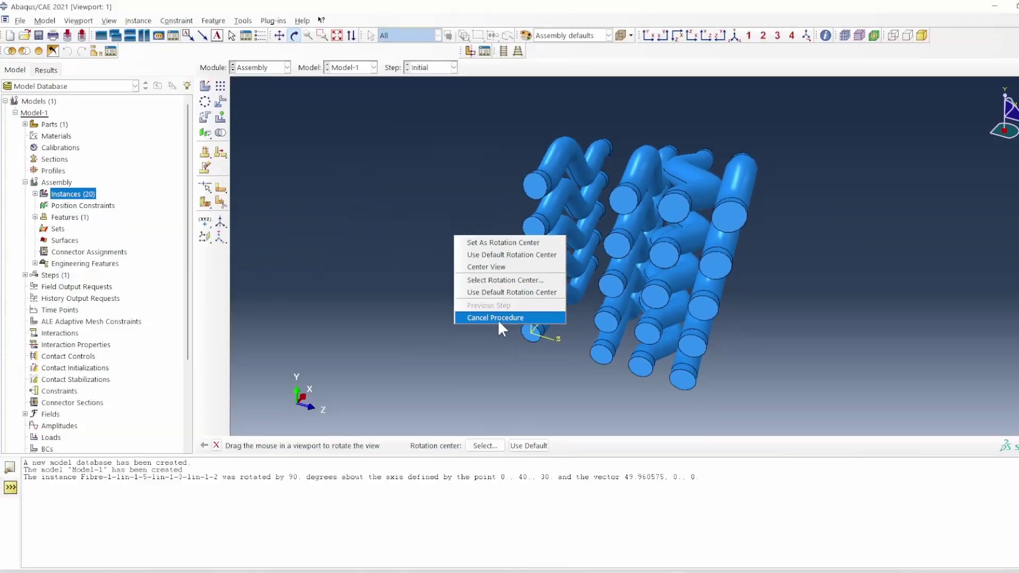
pyautogui.click(499, 321)
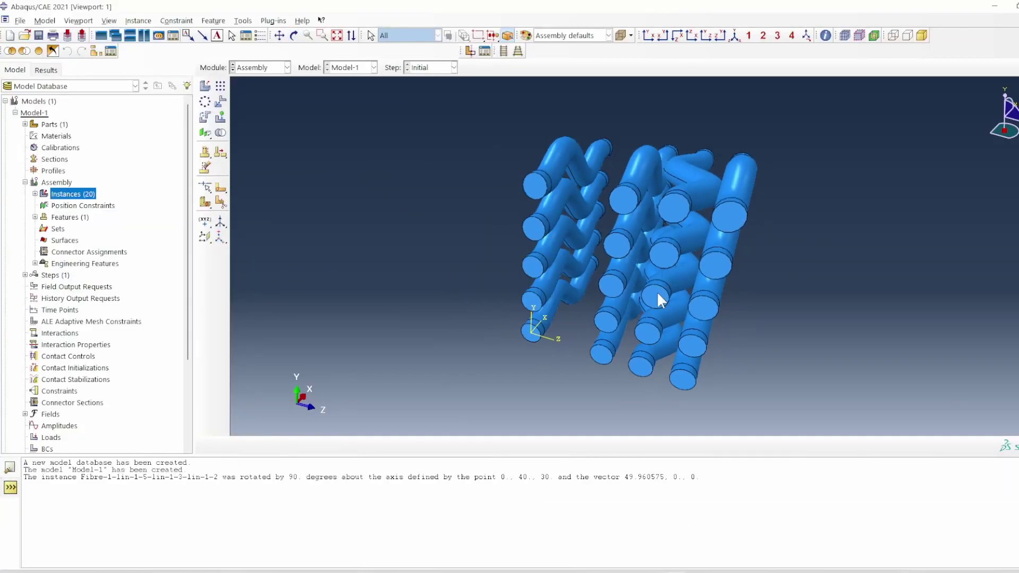
pyautogui.click(221, 86)
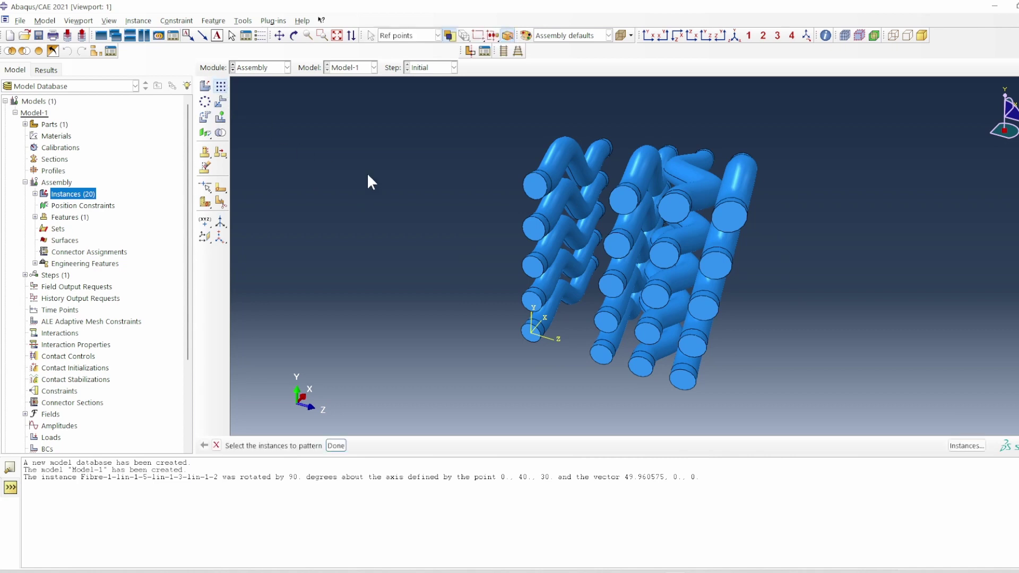
pyautogui.click(642, 365)
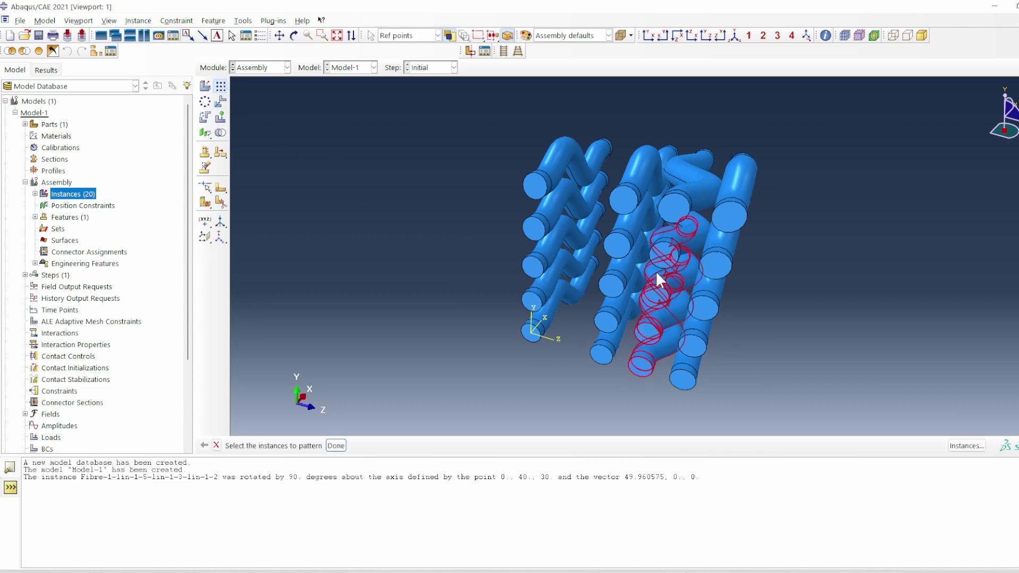
pyautogui.keyDown('shift'); pyautogui.click(671, 217); pyautogui.keyUp('shift')
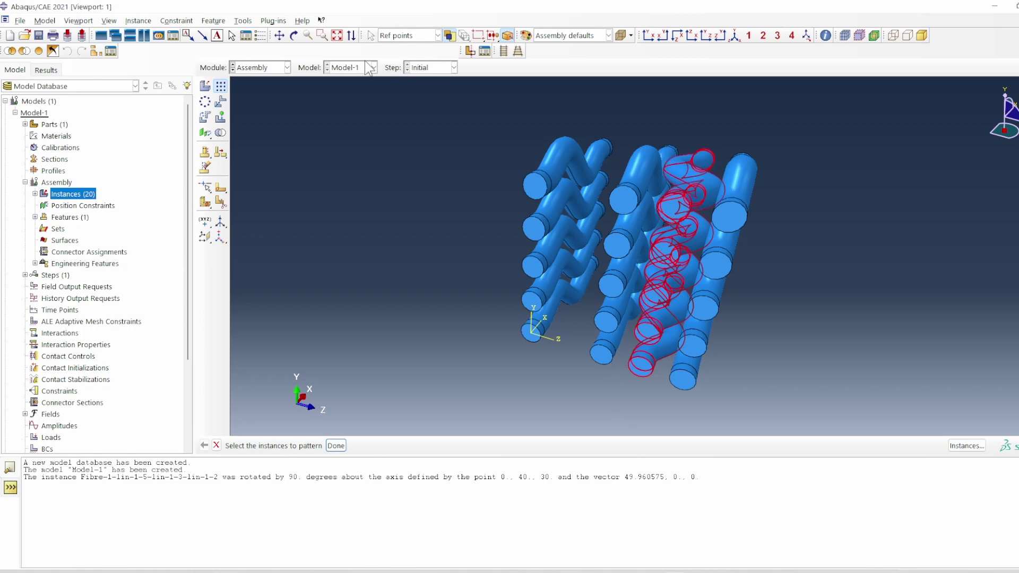
# Accept the five selected fibres for patterning and reduce the Direction 1 number to 1
pyautogui.click(293, 36)
pyautogui.moveTo(689, 255); pyautogui.dragTo(825, 255)
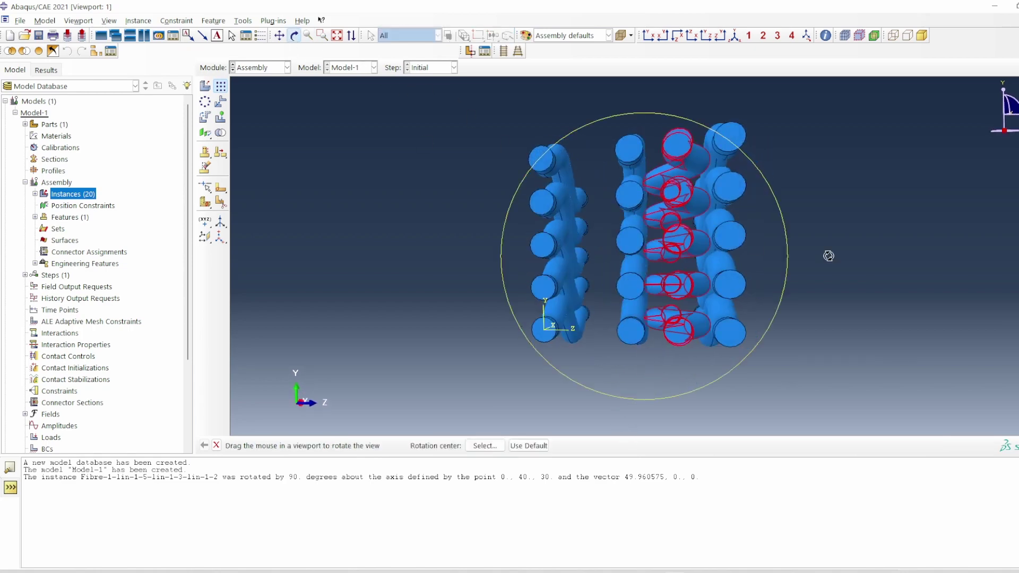
pyautogui.rightClick(865, 249)
pyautogui.click(896, 342)
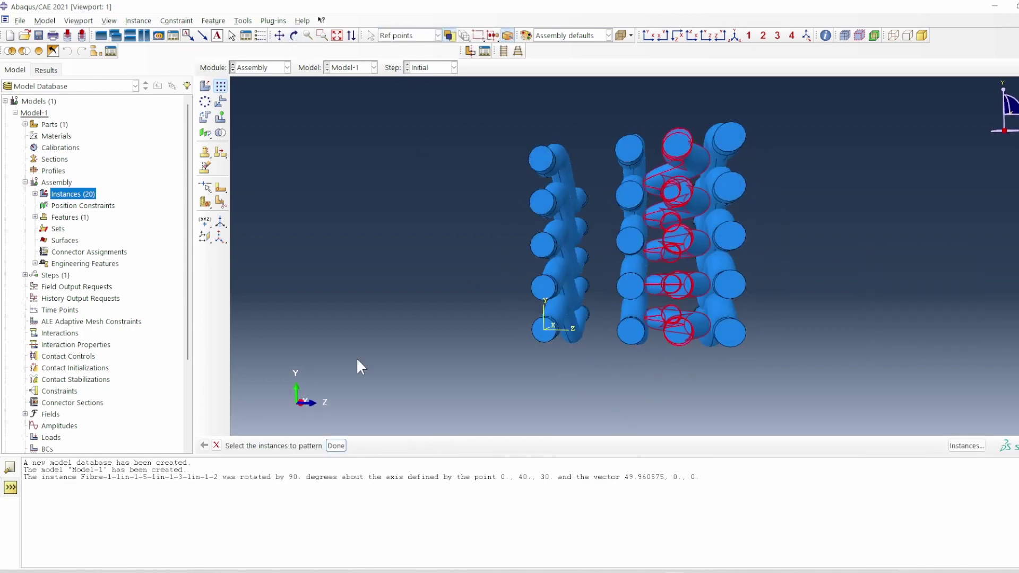
pyautogui.click(335, 444)
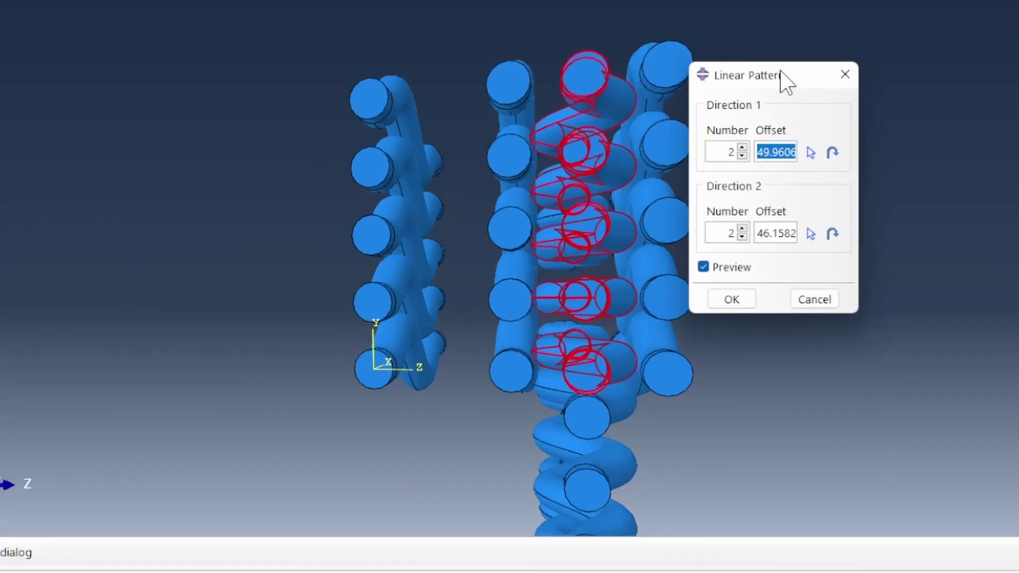
pyautogui.moveTo(781, 75); pyautogui.dragTo(832, 52)
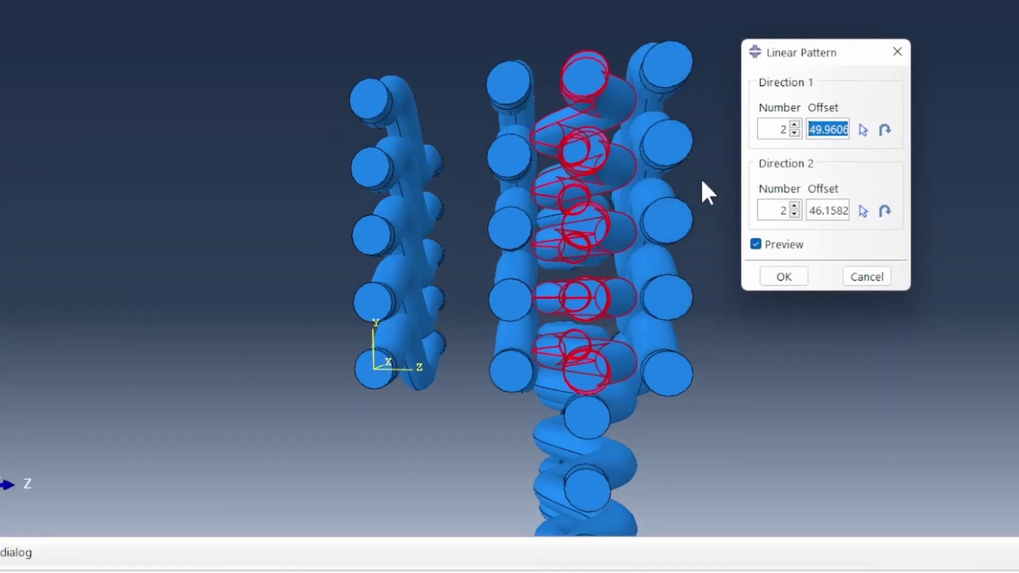
pyautogui.click(794, 133)
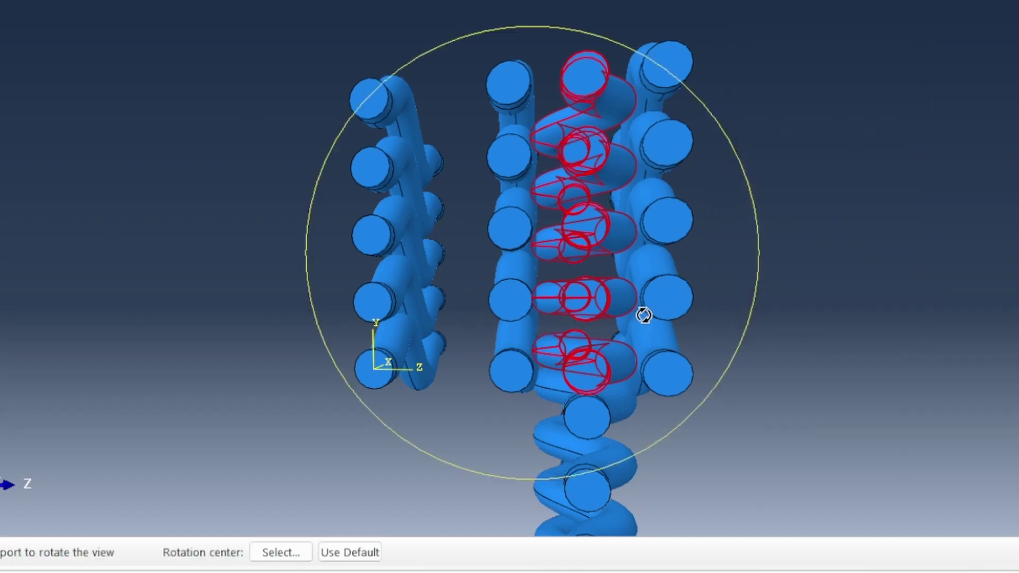
pyautogui.moveTo(646, 314); pyautogui.dragTo(583, 318)
pyautogui.rightClick(866, 273)
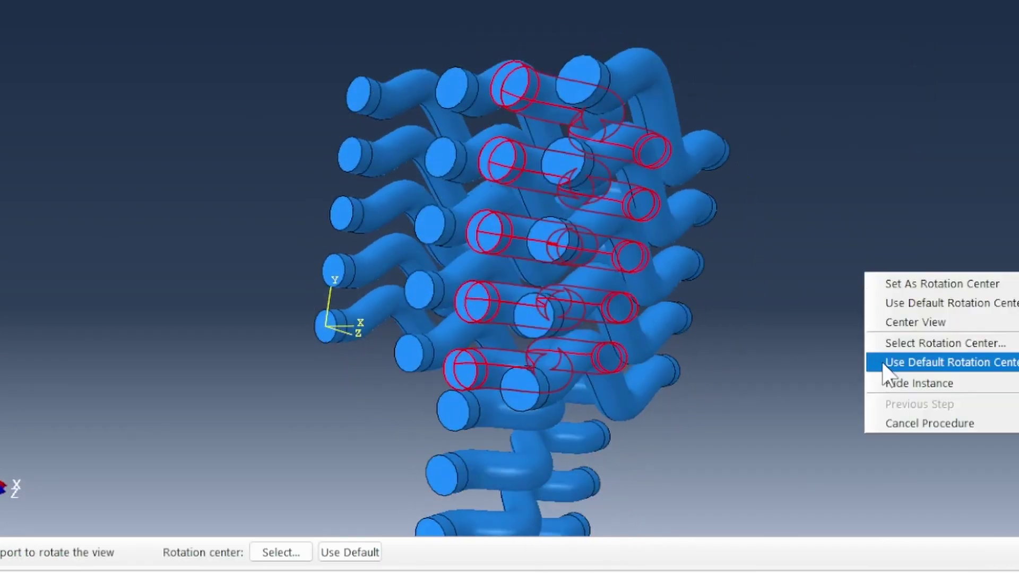
pyautogui.click(915, 422)
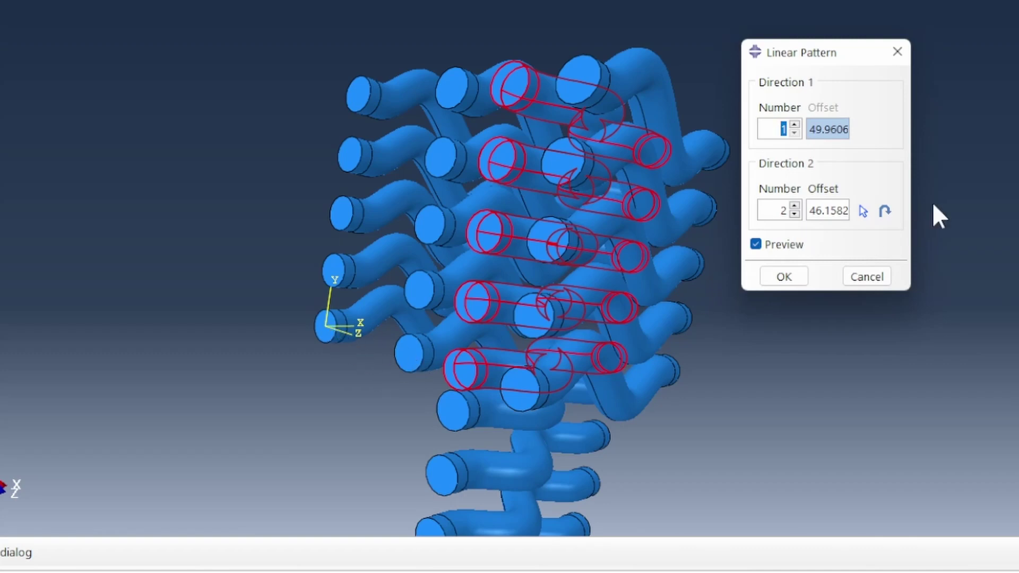
# Align Direction 2 with the Z axis, set its offset to 20, and create the rotated-fibre column between the first and second columns
pyautogui.click(863, 211)
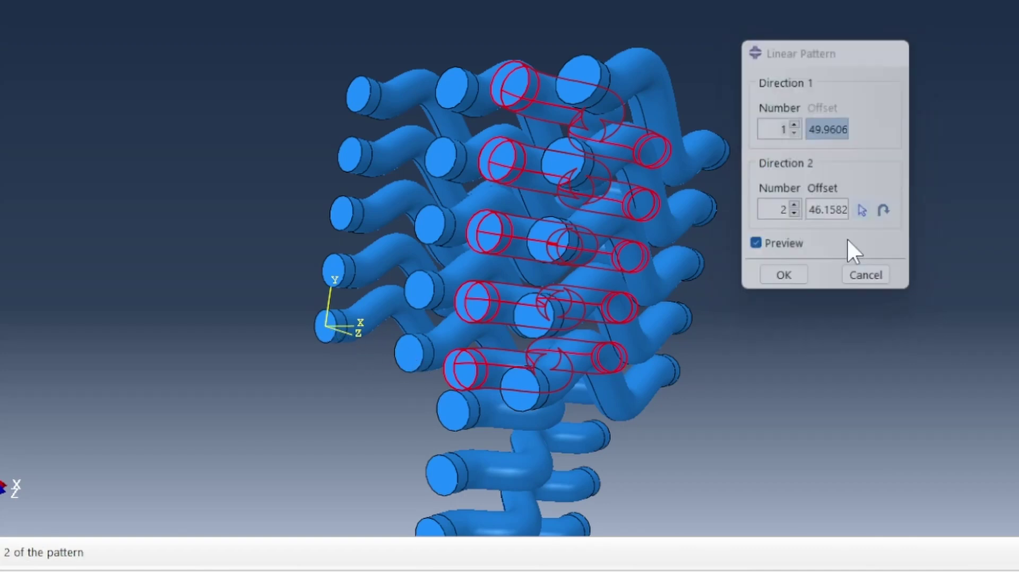
pyautogui.click(344, 335)
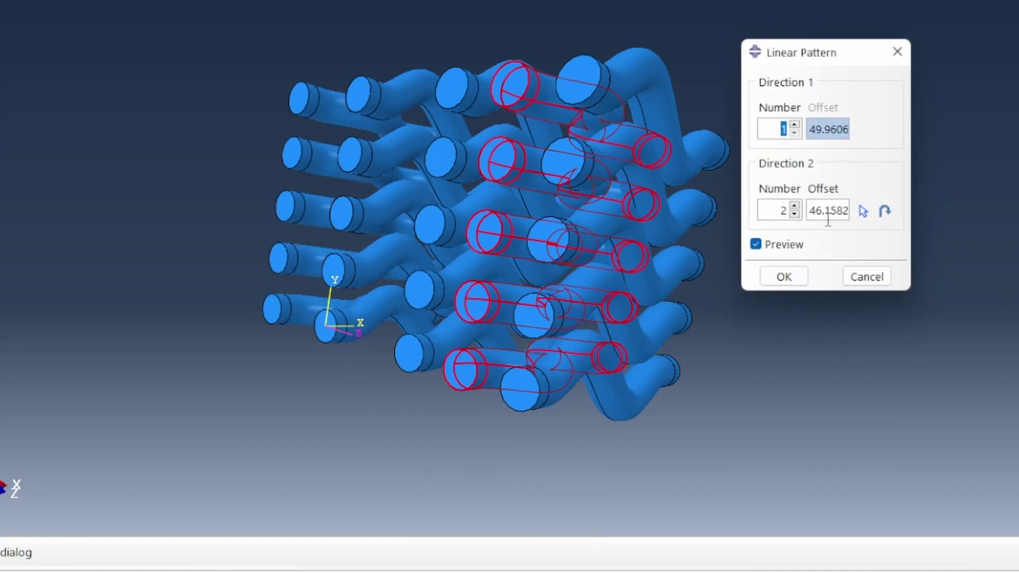
pyautogui.moveTo(810, 210); pyautogui.dragTo(859, 214)
pyautogui.write('2')
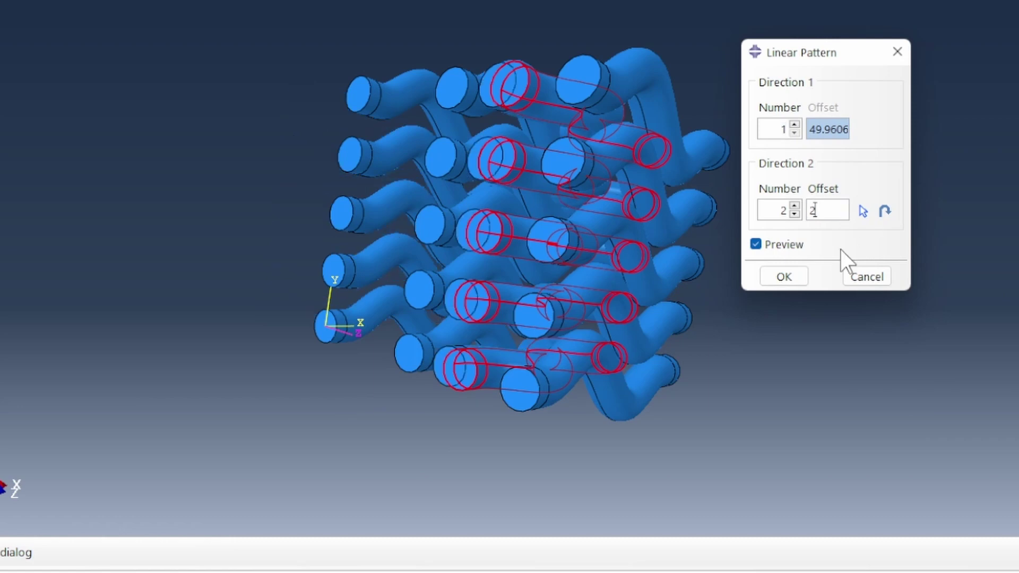
pyautogui.write('00')
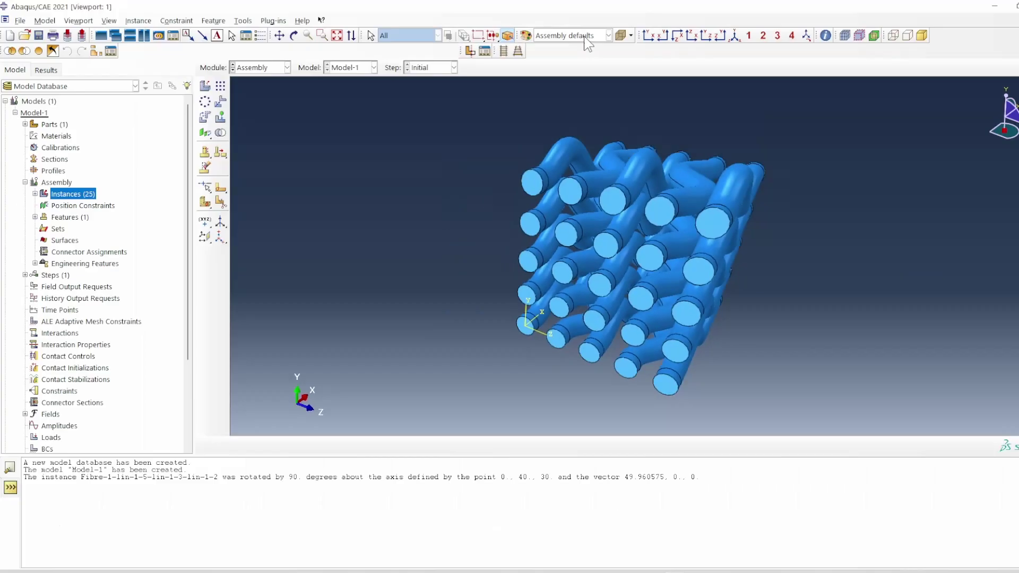
# Colour-code the assembly by part instances and inspect the interleaved fibres from an angled view
pyautogui.click(589, 36)
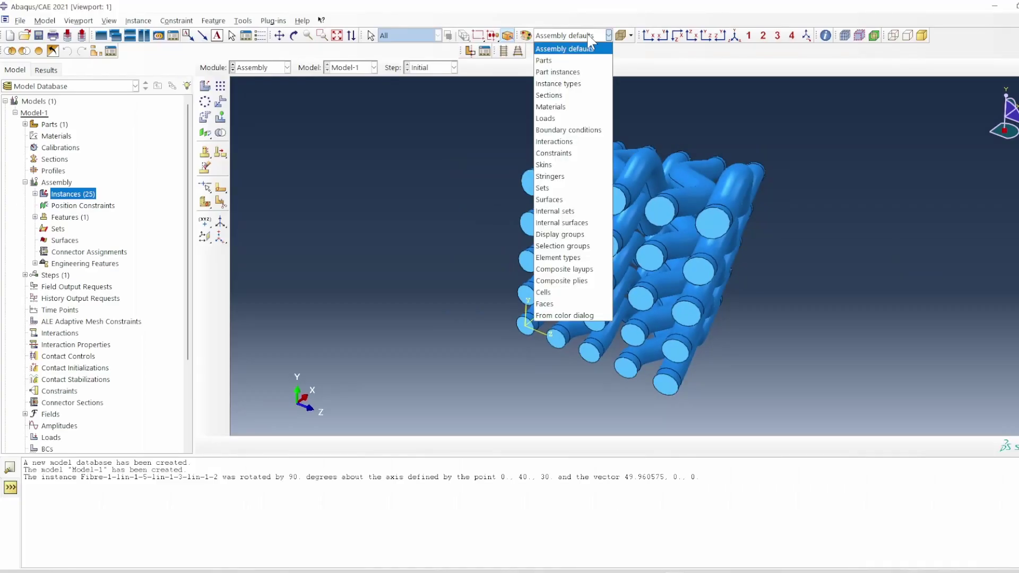
pyautogui.click(577, 74)
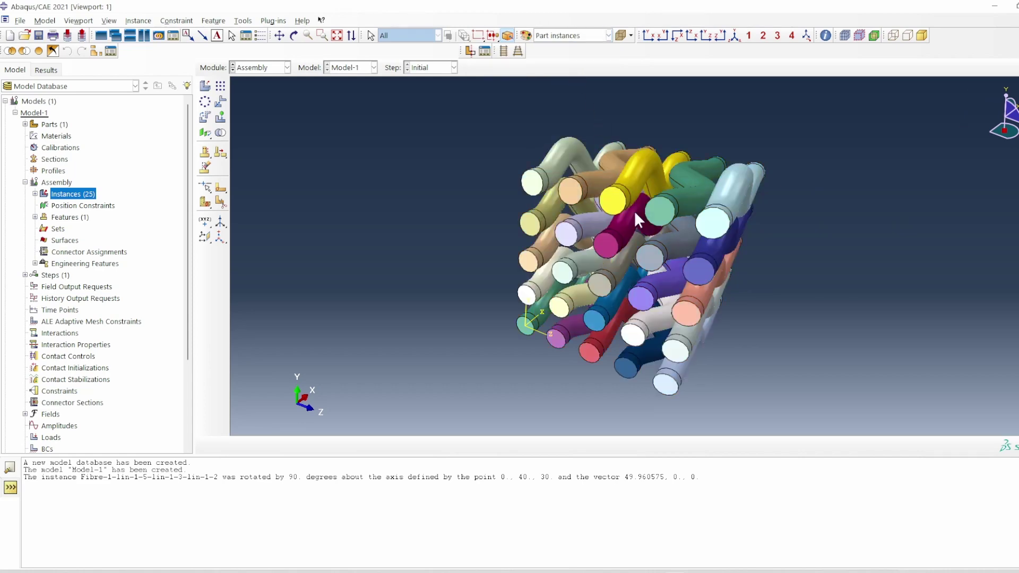
pyautogui.click(293, 36)
pyautogui.moveTo(633, 258)
pyautogui.mouseDown()
pyautogui.moveTo(674, 234)
pyautogui.moveTo(690, 365)
pyautogui.moveTo(627, 235)
pyautogui.moveTo(633, 260)
pyautogui.mouseUp()
pyautogui.press('Escape')
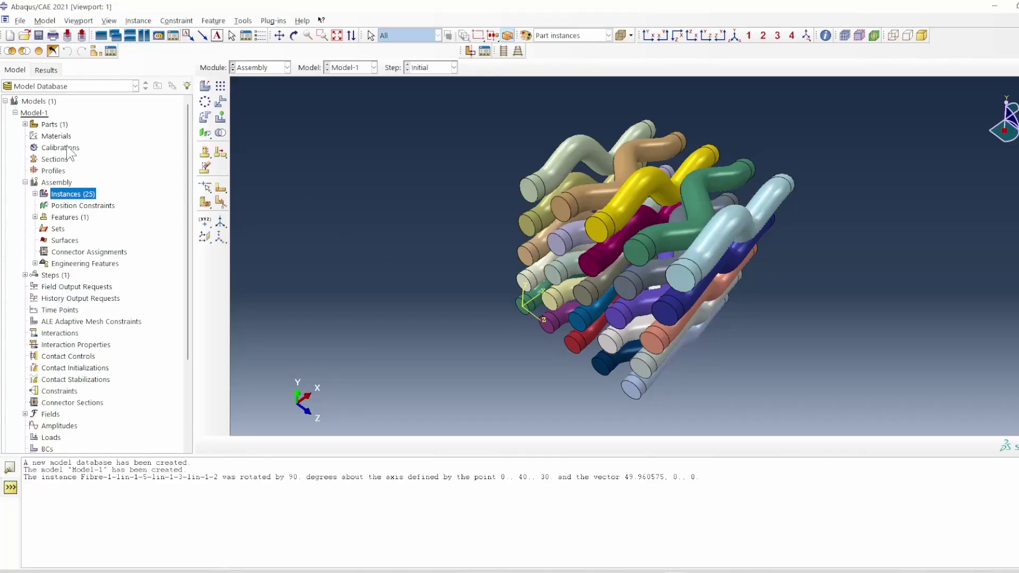
# Create a 3D deformable part named Matrix with a solid extrusion base feature and open its sketch
pyautogui.doubleClick(53, 126)
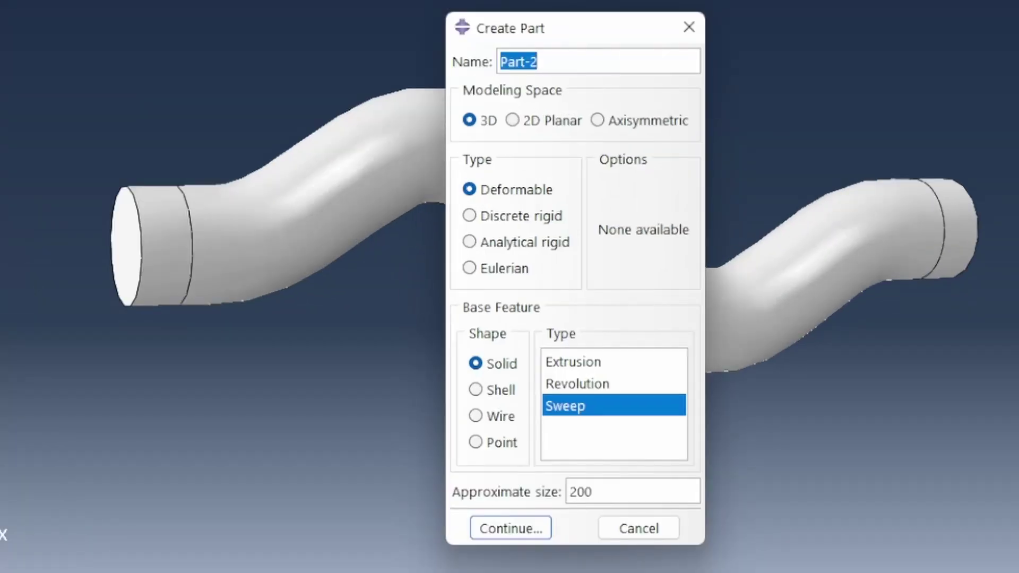
pyautogui.write('Matrix')
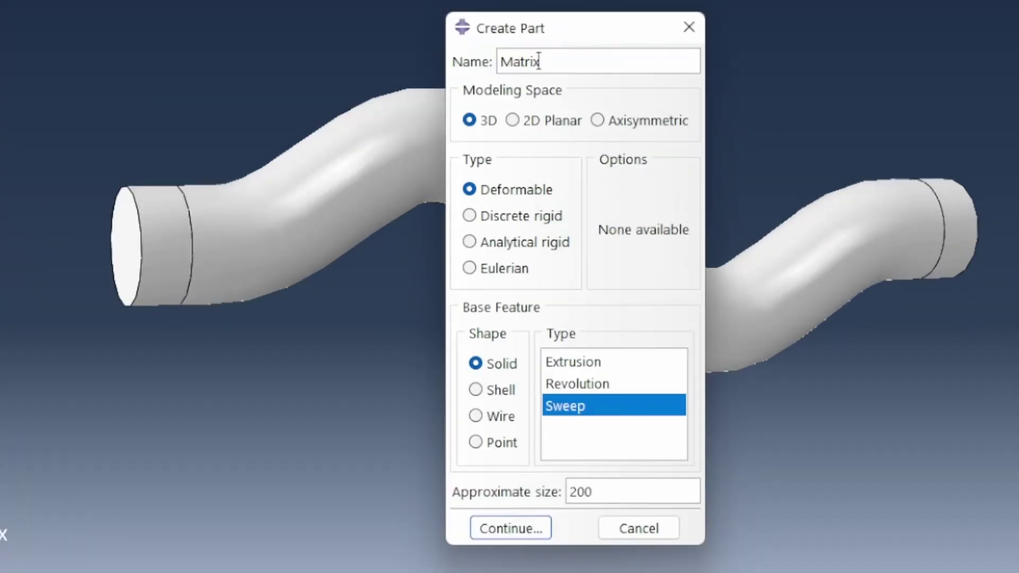
pyautogui.click(559, 363)
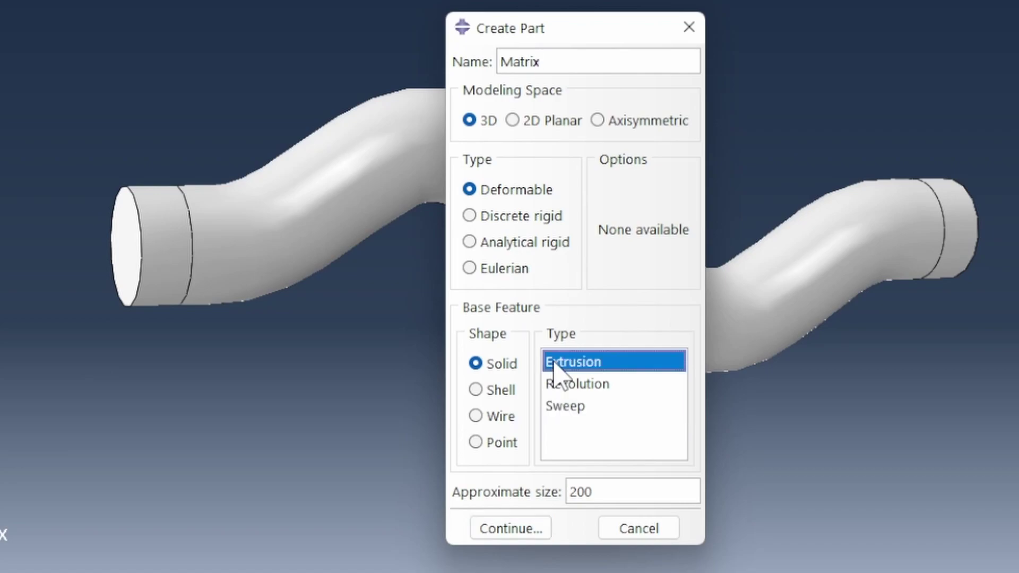
pyautogui.click(514, 529)
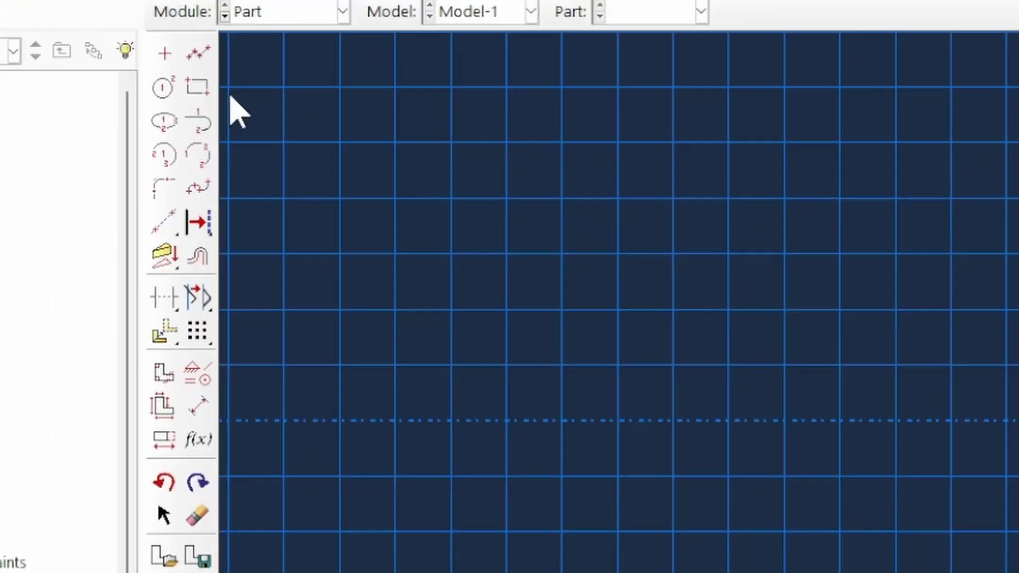
# Sketch the matrix profile as a rectangle with opposite corners at 0,0 and 50,40
pyautogui.click(197, 88)
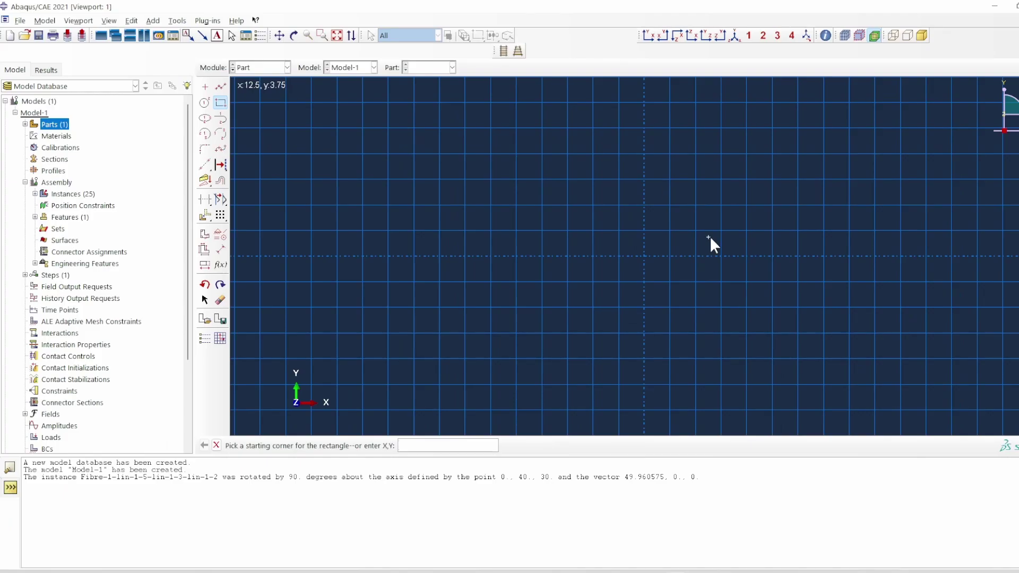
pyautogui.click(404, 445)
pyautogui.write('0,0')
pyautogui.press('Return')
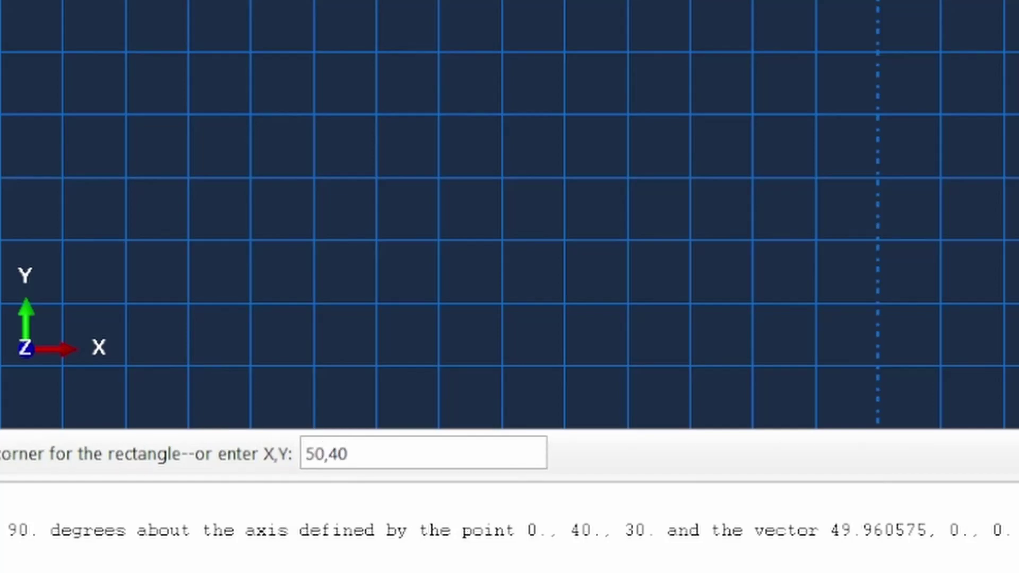
pyautogui.write('50,40')
pyautogui.press('Return')
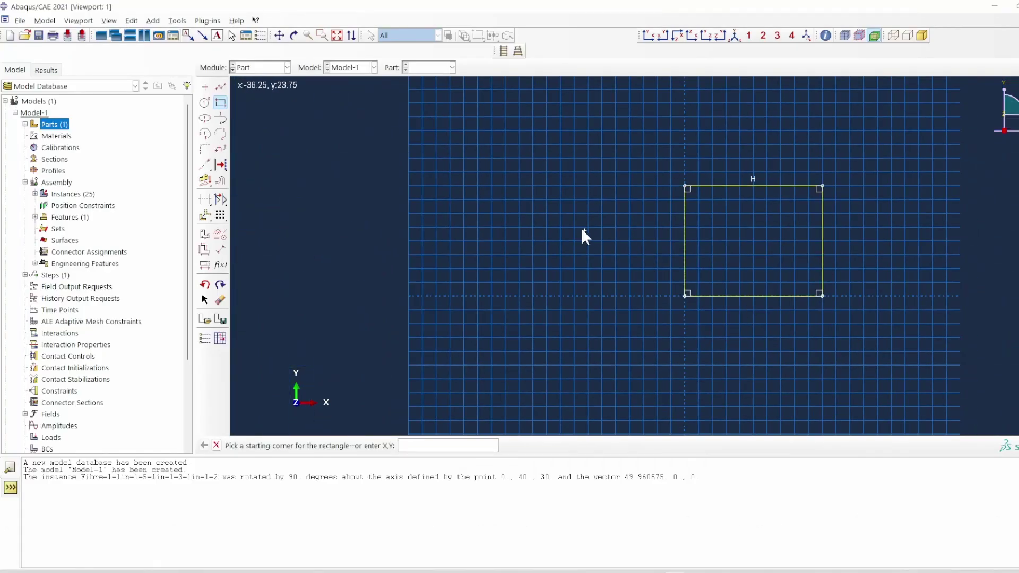
# Finish the matrix sketch and extrude the rectangle to a depth of 40
pyautogui.rightClick(582, 230)
pyautogui.click(651, 293)
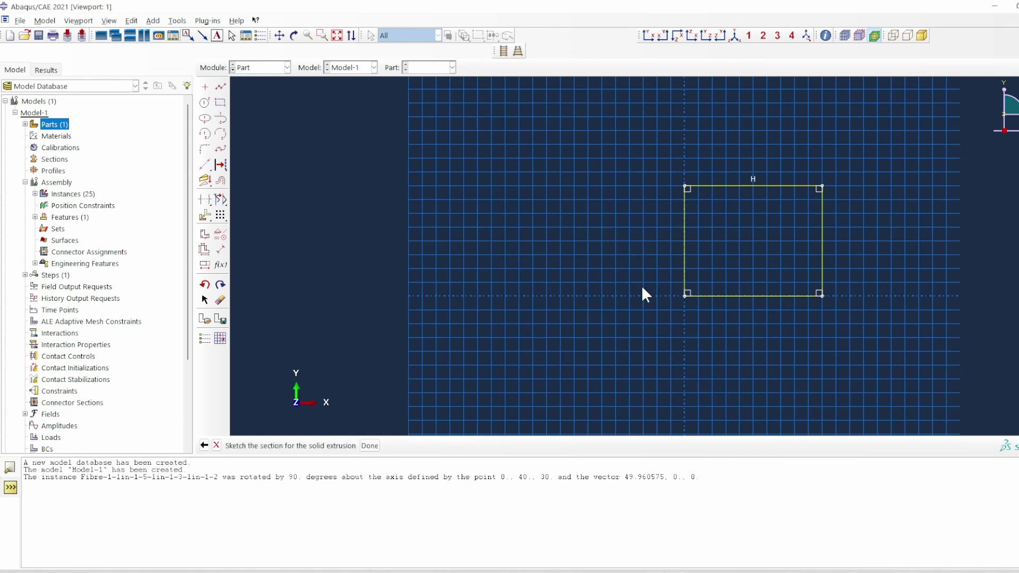
pyautogui.click(369, 446)
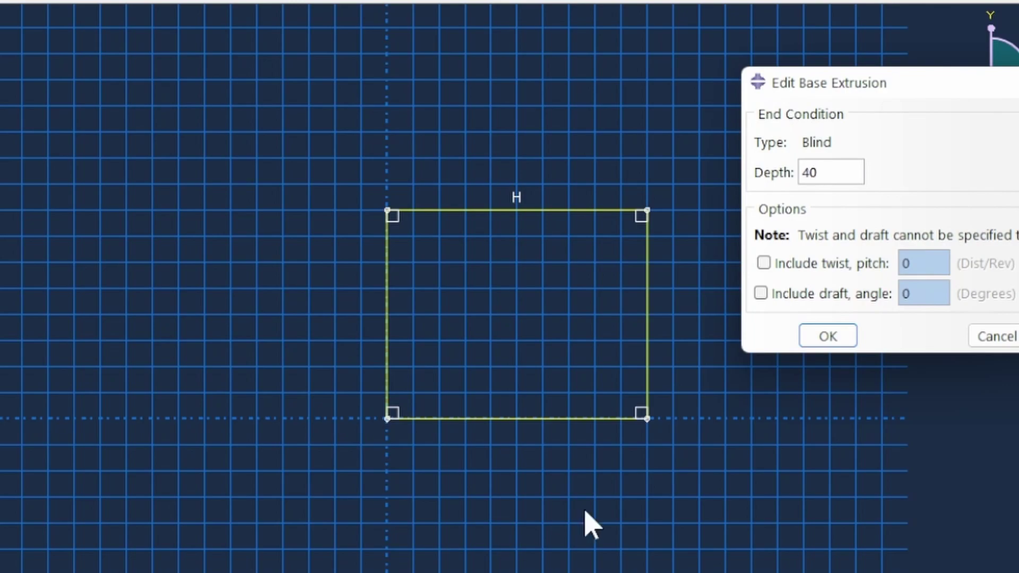
pyautogui.click(825, 340)
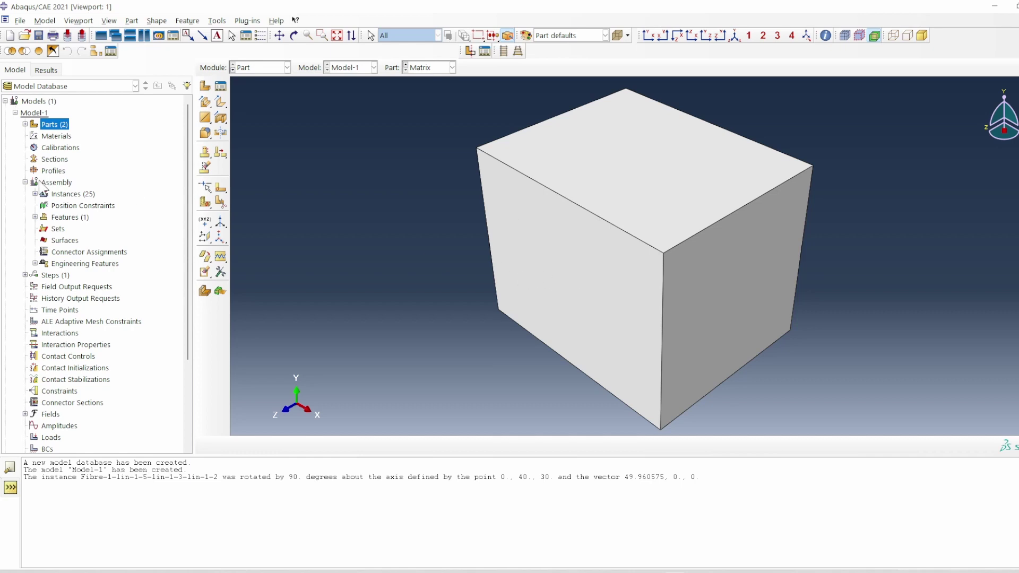
# Add a dependent instance of the Matrix part to the assembly
pyautogui.doubleClick(69, 193)
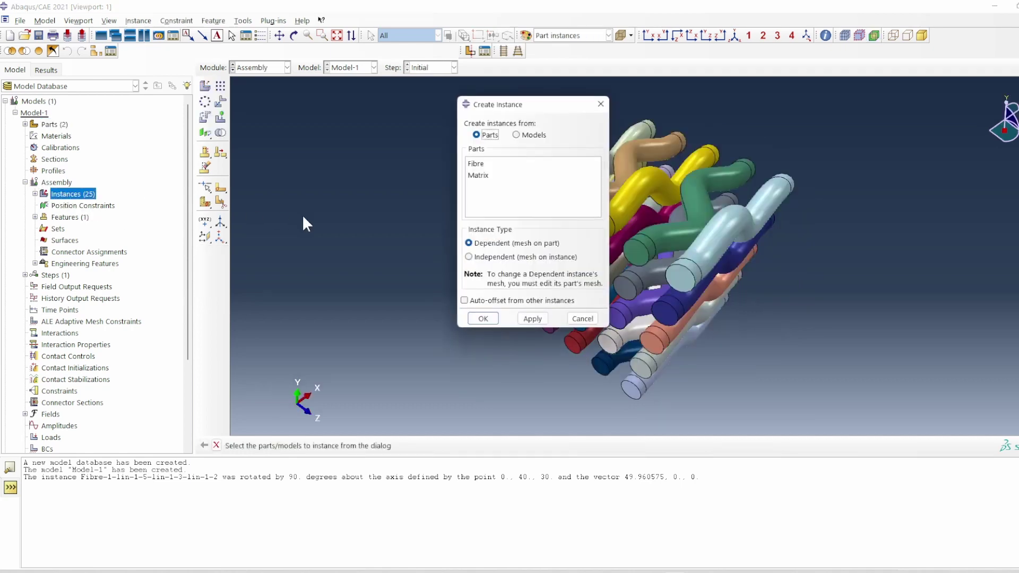
pyautogui.click(474, 177)
pyautogui.click(483, 319)
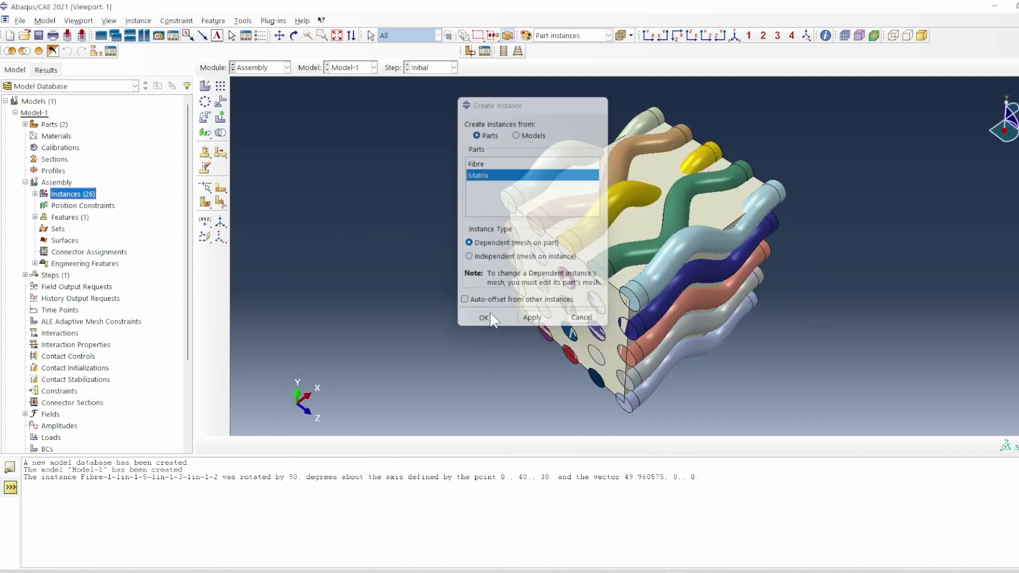
# Merge the geometry of all fibre and matrix instances into a part named MFA_RVE, suppressing the originals and retaining intersecting boundaries
pyautogui.click(294, 35)
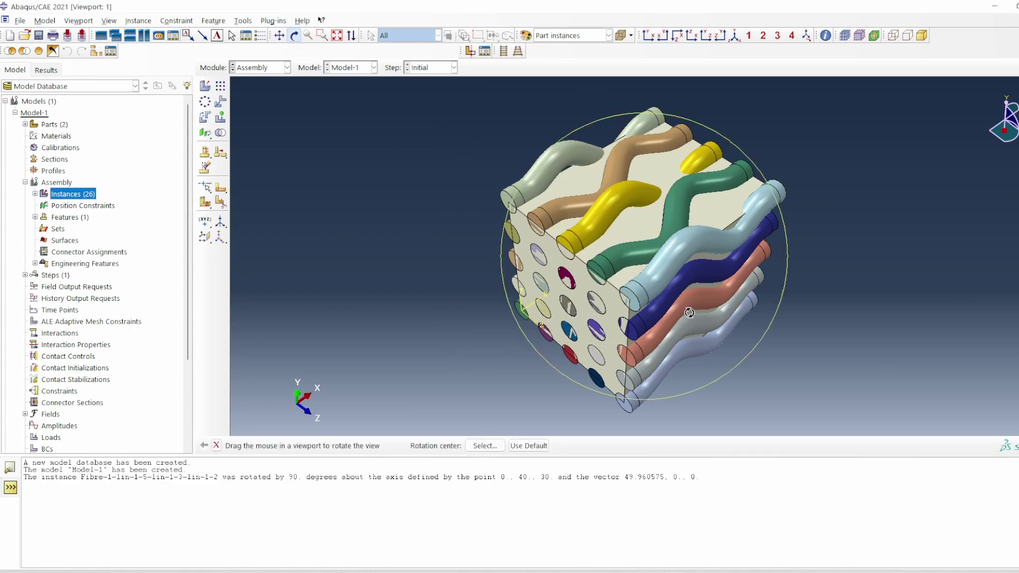
pyautogui.moveTo(637, 265)
pyautogui.mouseDown()
pyautogui.moveTo(563, 265)
pyautogui.moveTo(631, 265)
pyautogui.mouseUp()
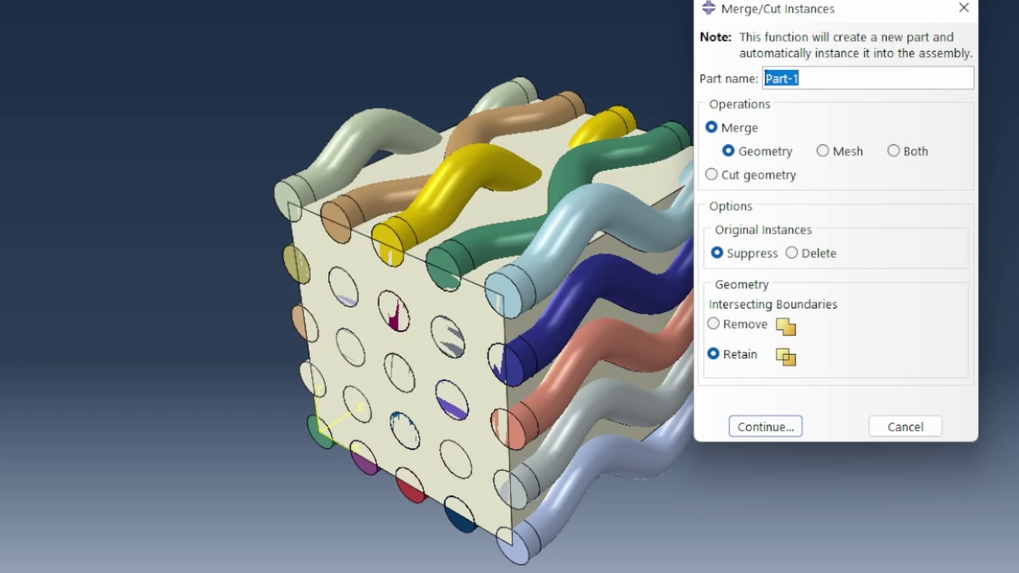
pyautogui.write('MFA_RVE')
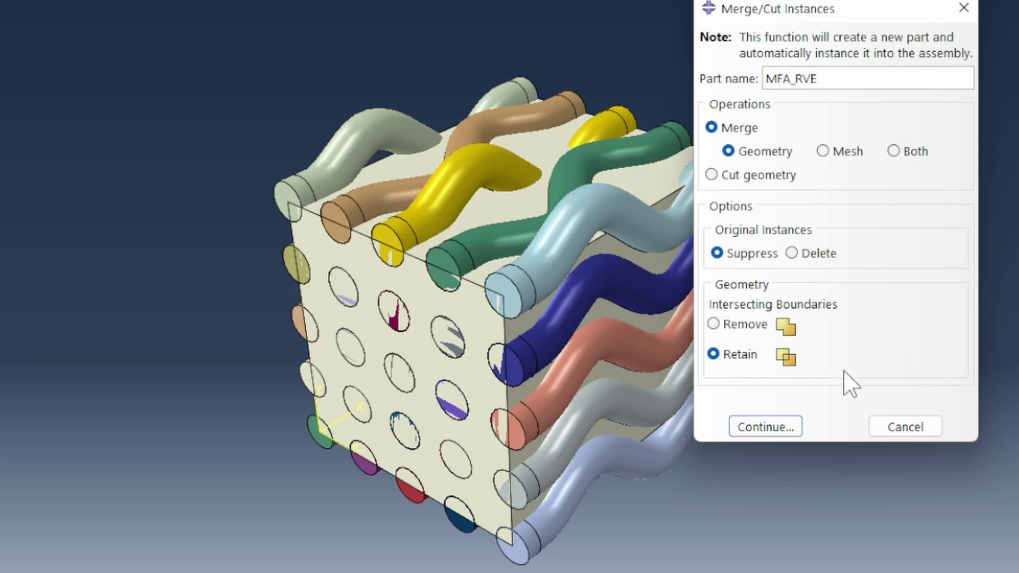
pyautogui.click(791, 427)
pyautogui.moveTo(234, 50); pyautogui.dragTo(844, 572)
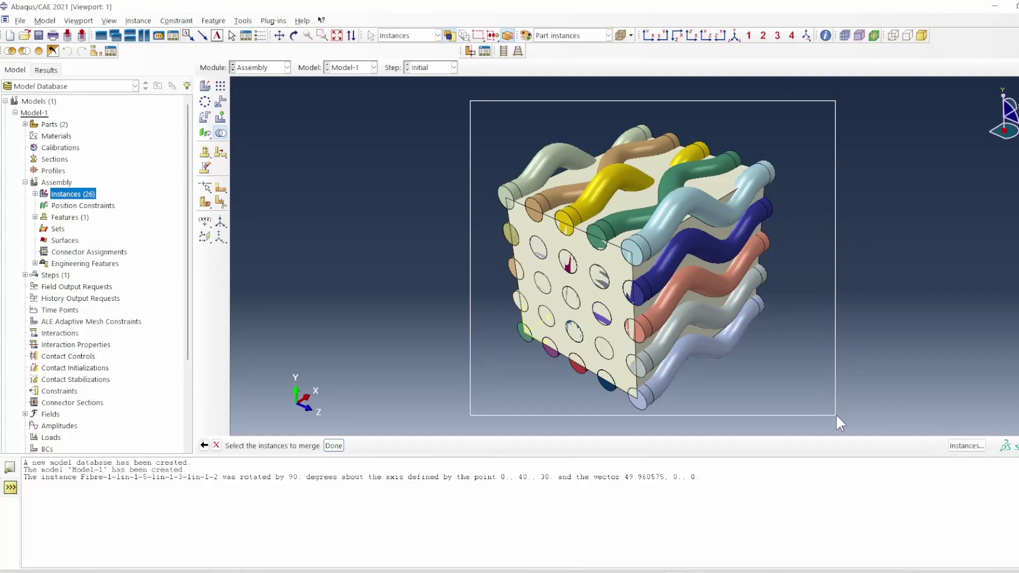
pyautogui.click(334, 446)
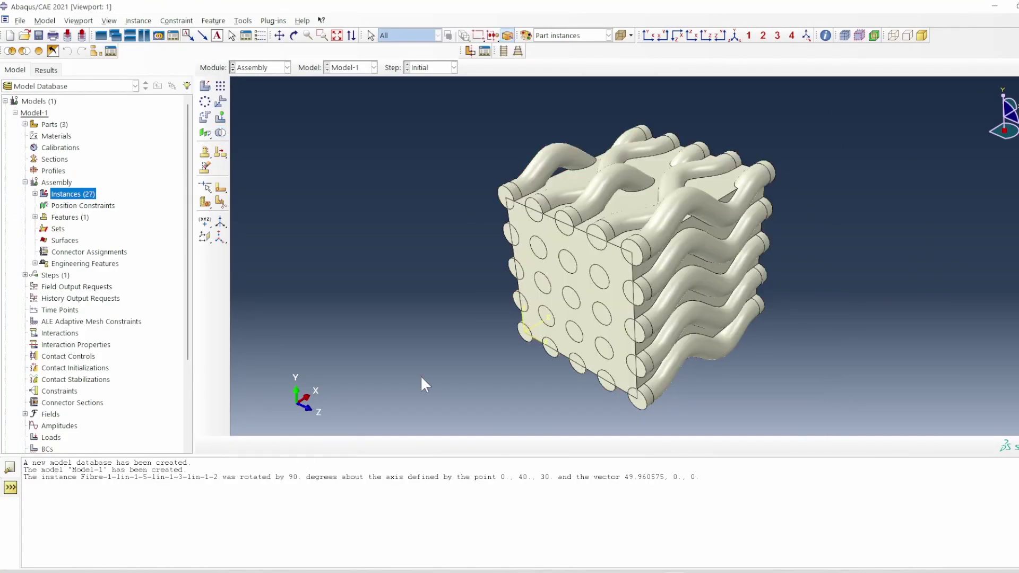
# Open the MFA_RVE part and set up an extruded-cut sketch on the matrix's flat end face, oriented by its vertical edge
pyautogui.moveTo(514, 202)
pyautogui.keyDown('ctrl'); pyautogui.keyDown('alt'); pyautogui.mouseDown()
pyautogui.moveTo(700, 212)
pyautogui.moveTo(623, 275)
pyautogui.mouseUp(); pyautogui.keyUp('alt'); pyautogui.keyUp('ctrl')
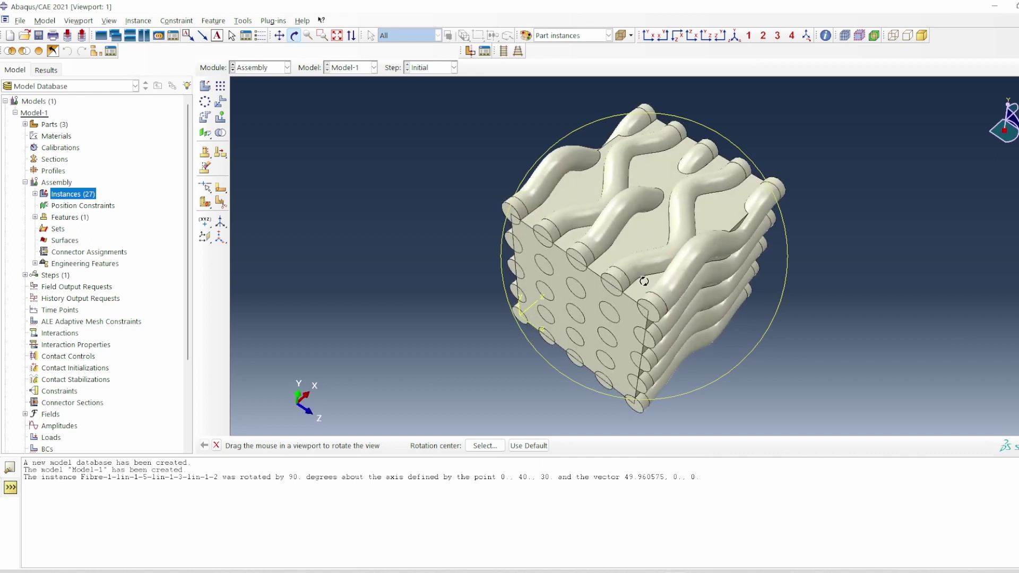
pyautogui.click(25, 124)
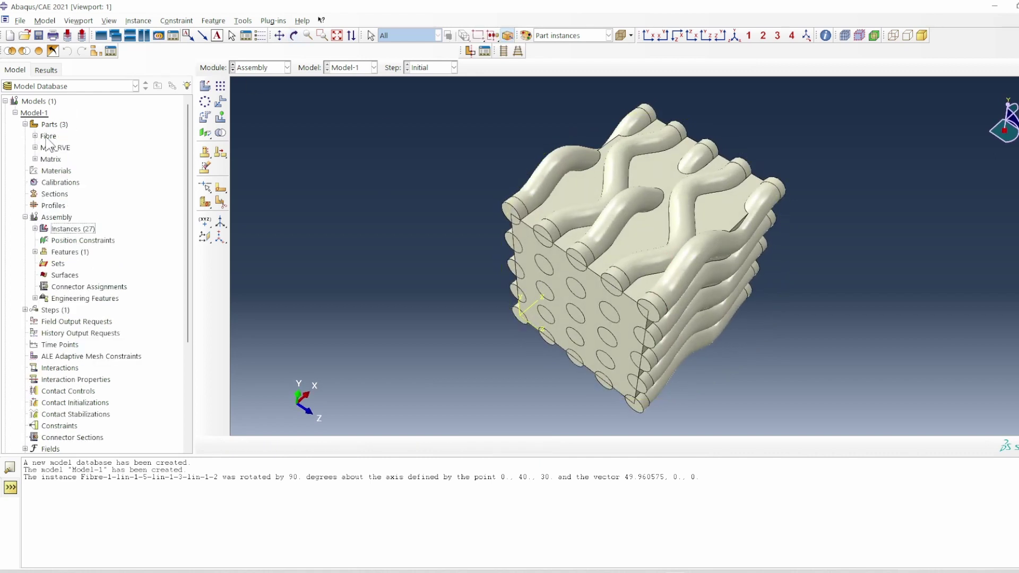
pyautogui.doubleClick(55, 148)
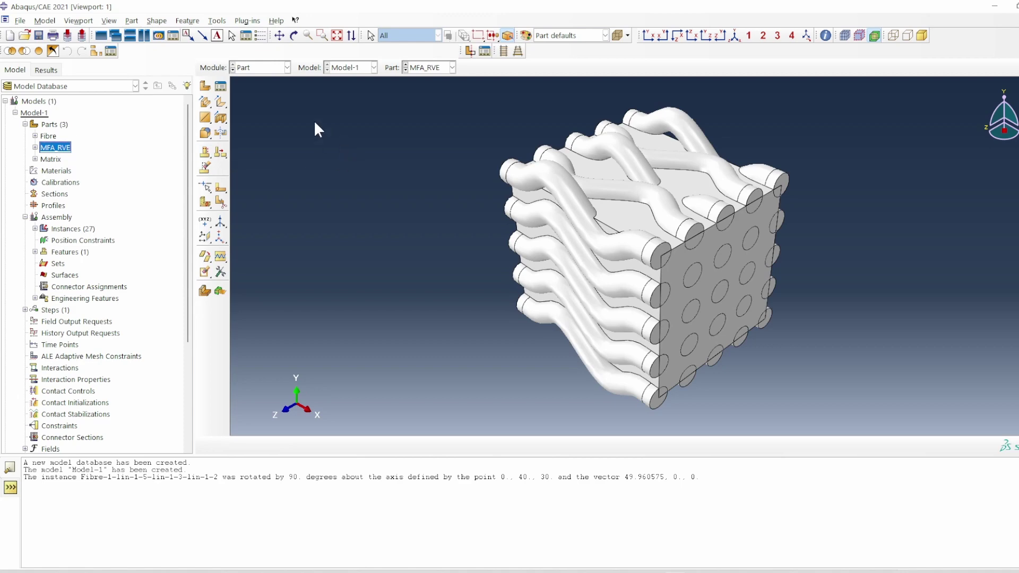
pyautogui.click(219, 120)
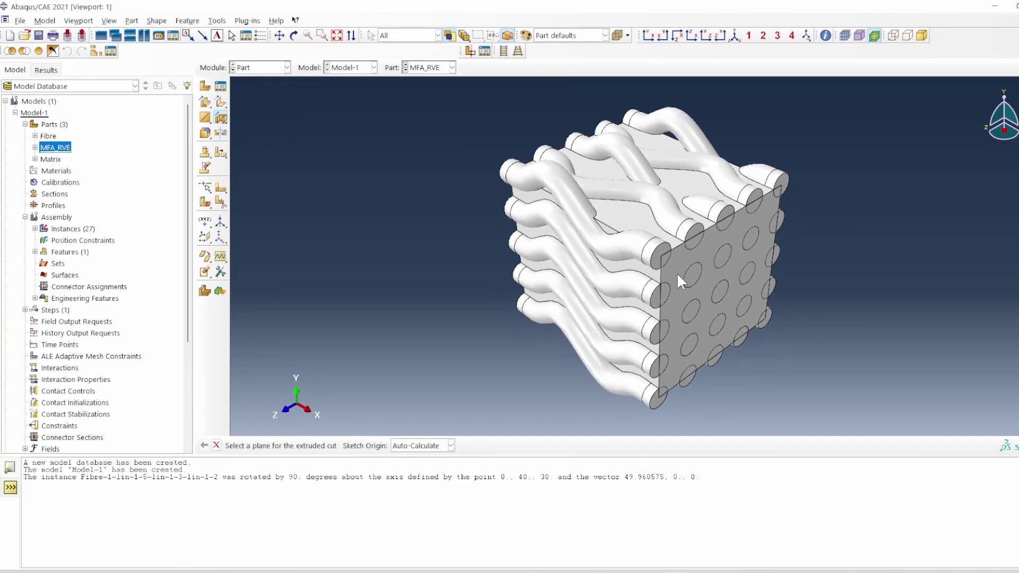
pyautogui.click(673, 266)
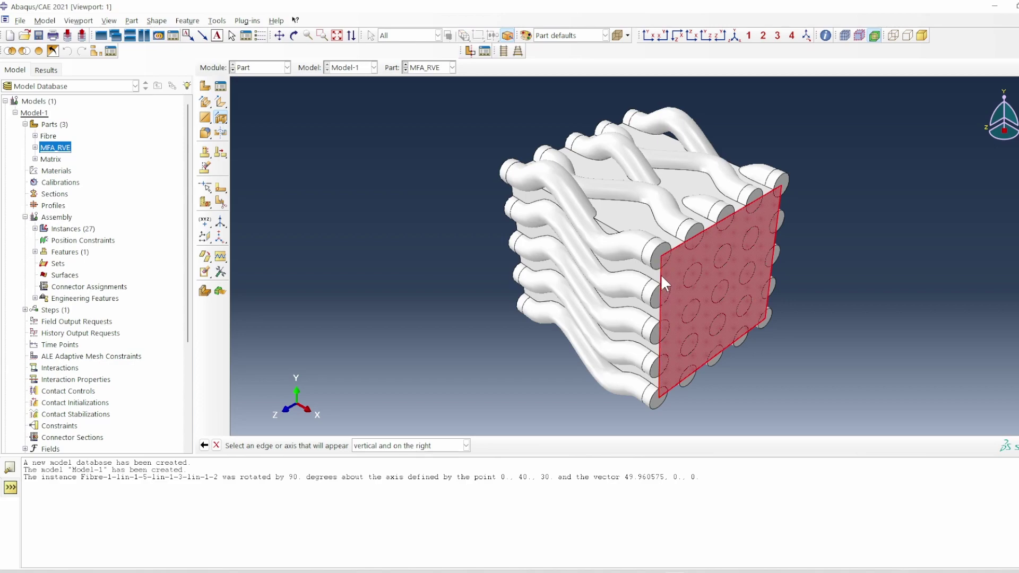
pyautogui.click(661, 274)
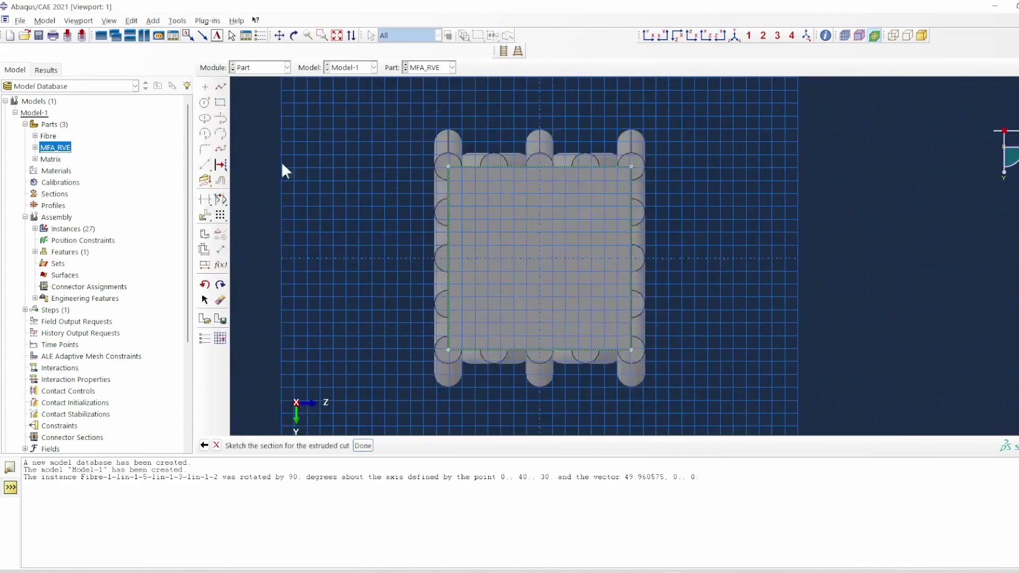
# Sketch a rectangle along the matrix outline and a larger one enclosing all fibres, then cut Through All to trim the protruding fibres
pyautogui.click(220, 103)
pyautogui.click(448, 167)
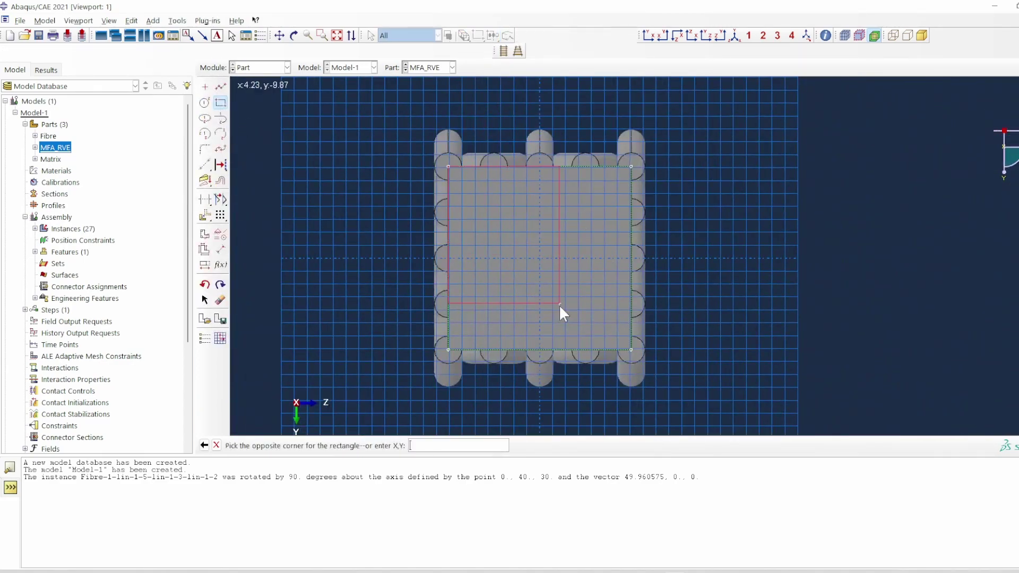
pyautogui.click(630, 350)
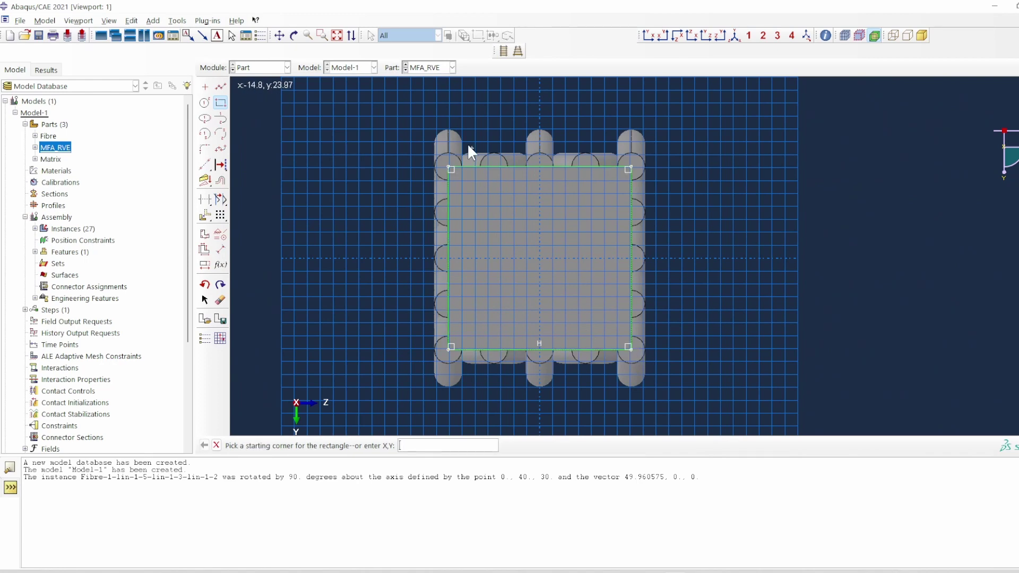
pyautogui.click(397, 107)
pyautogui.click(679, 406)
pyautogui.rightClick(736, 333)
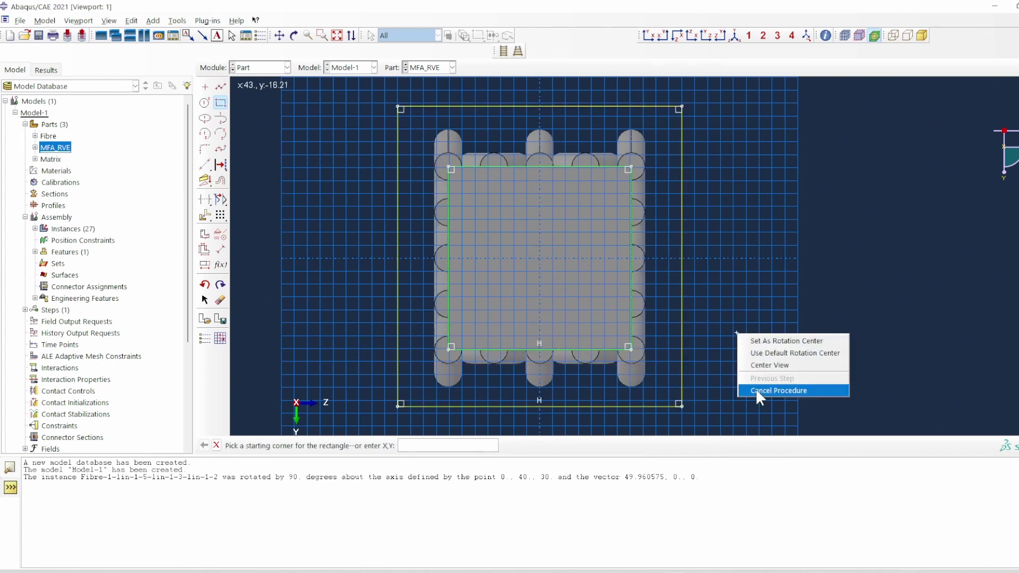
pyautogui.click(759, 392)
pyautogui.click(365, 446)
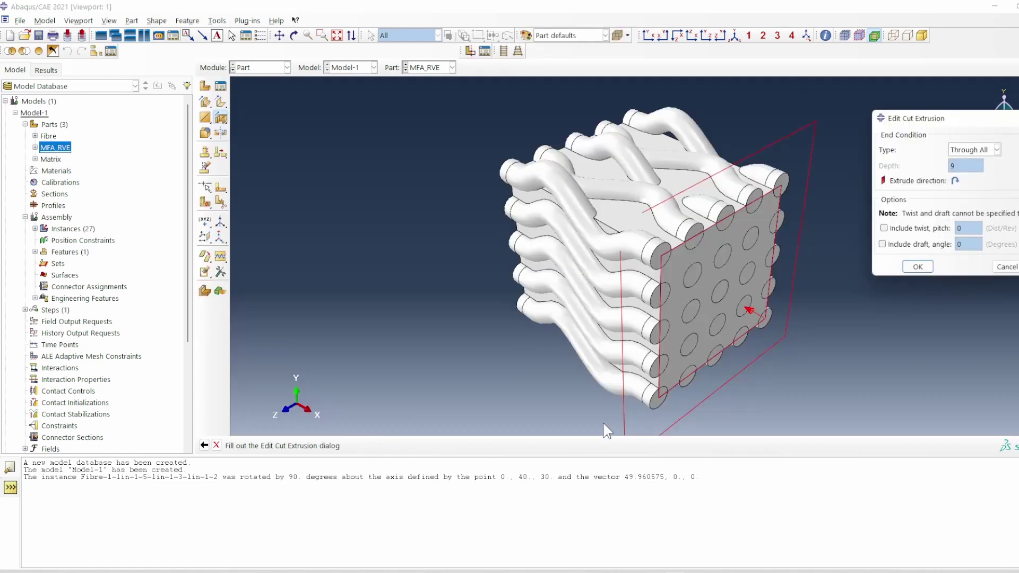
pyautogui.click(921, 268)
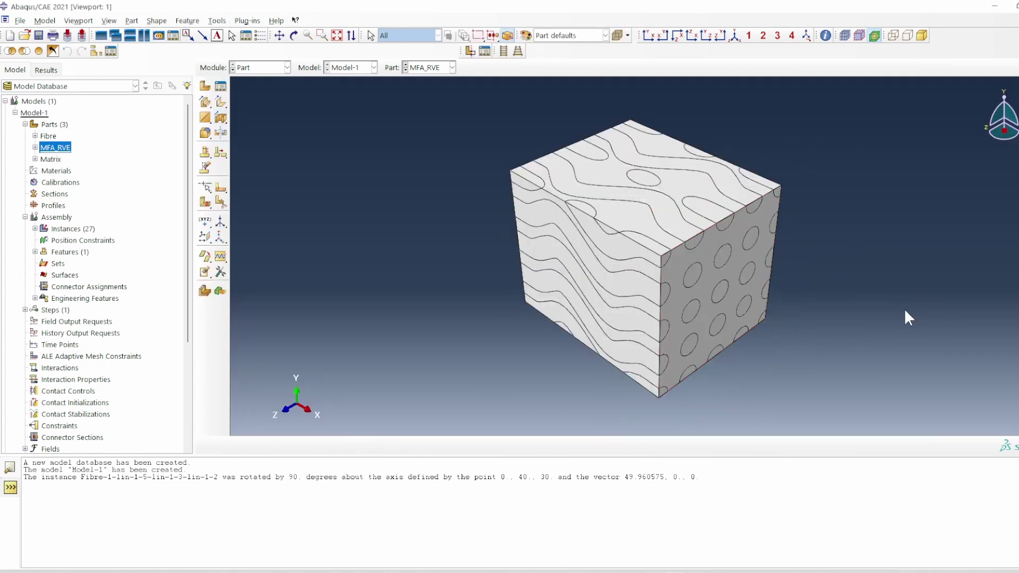
# Create a material named Fibre without any material behaviours
pyautogui.click(294, 36)
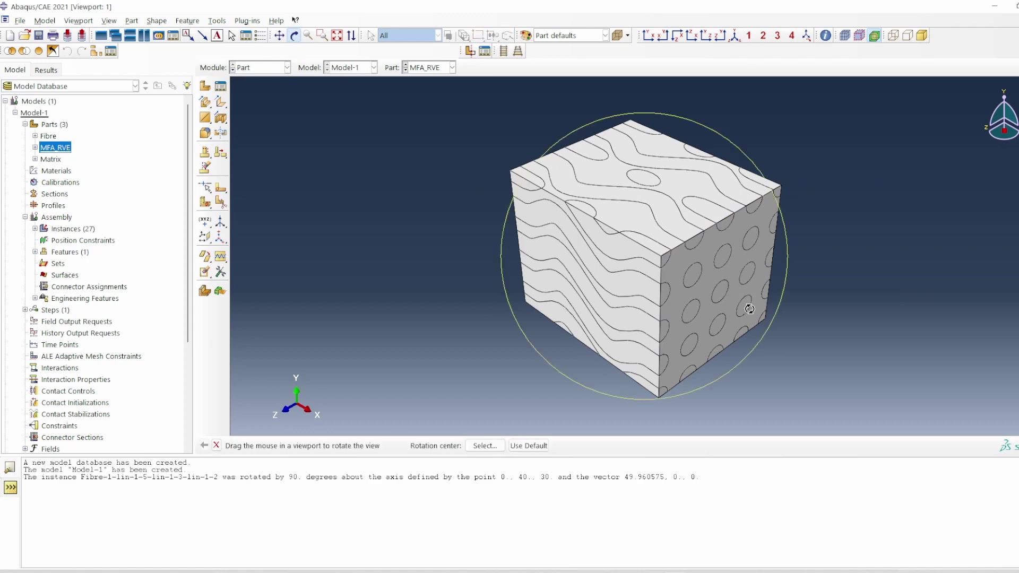
pyautogui.moveTo(729, 272); pyautogui.dragTo(679, 223)
pyautogui.doubleClick(57, 171)
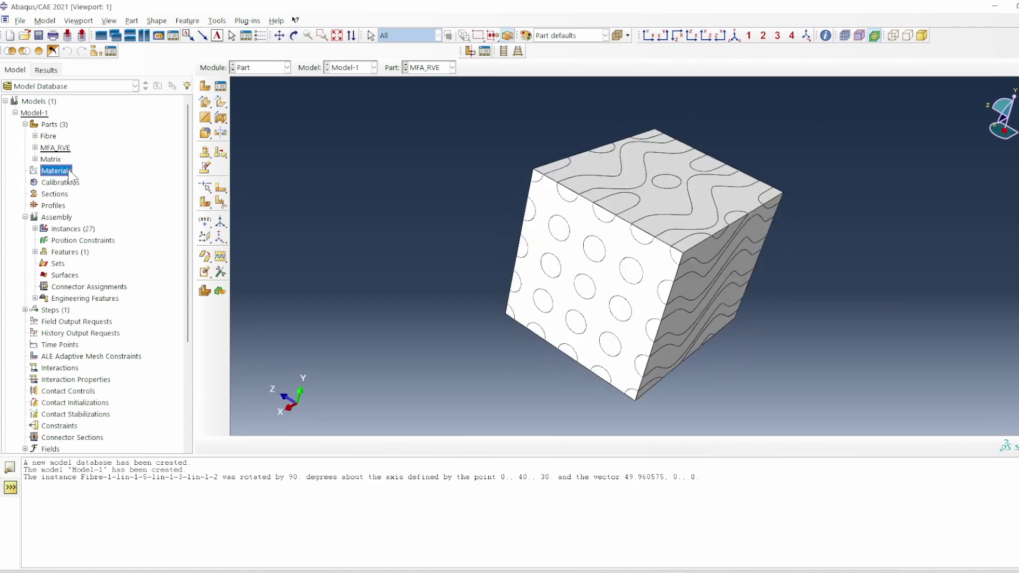
pyautogui.moveTo(964, 140); pyautogui.dragTo(678, 95)
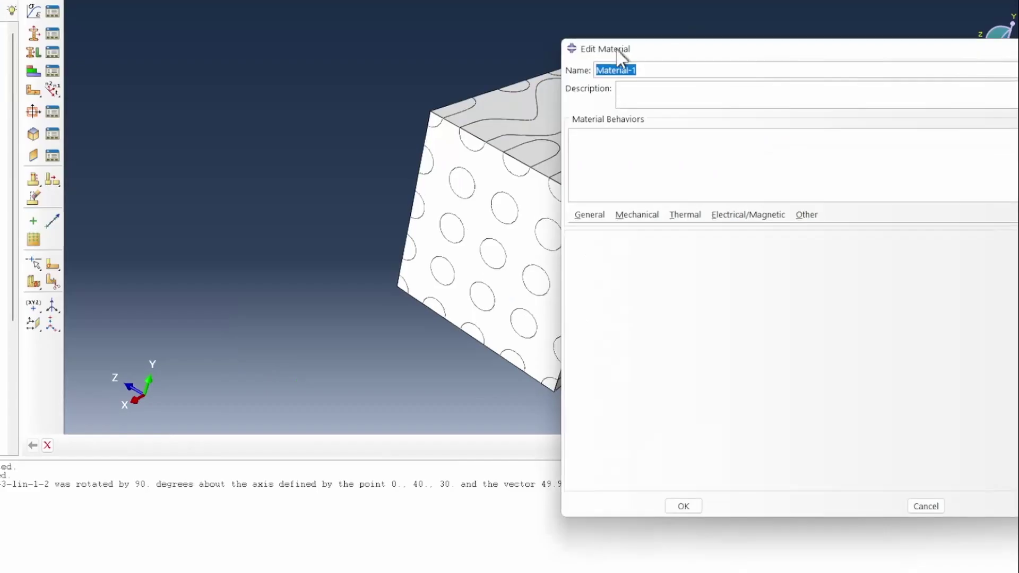
pyautogui.write('Fibre')
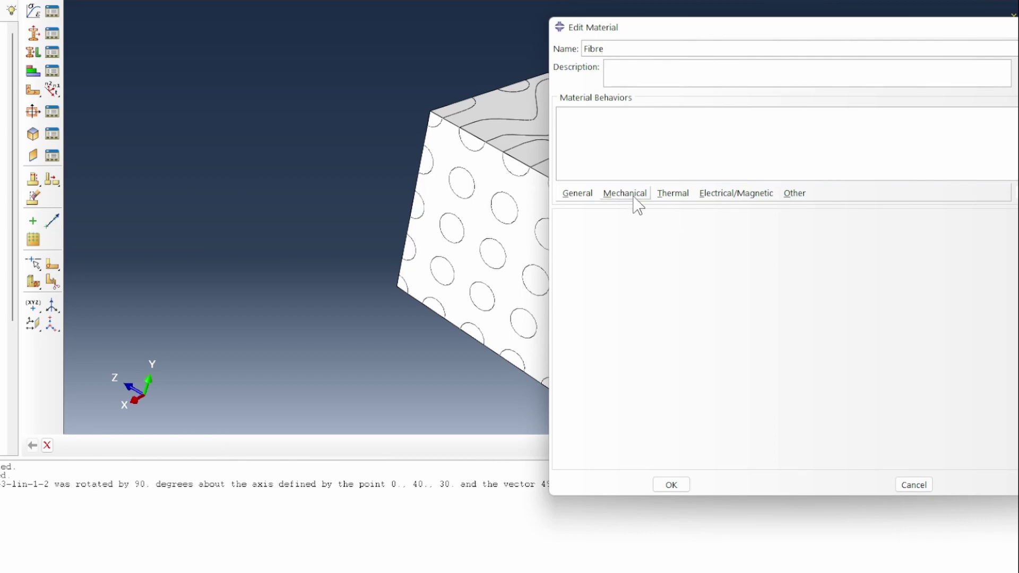
pyautogui.click(671, 485)
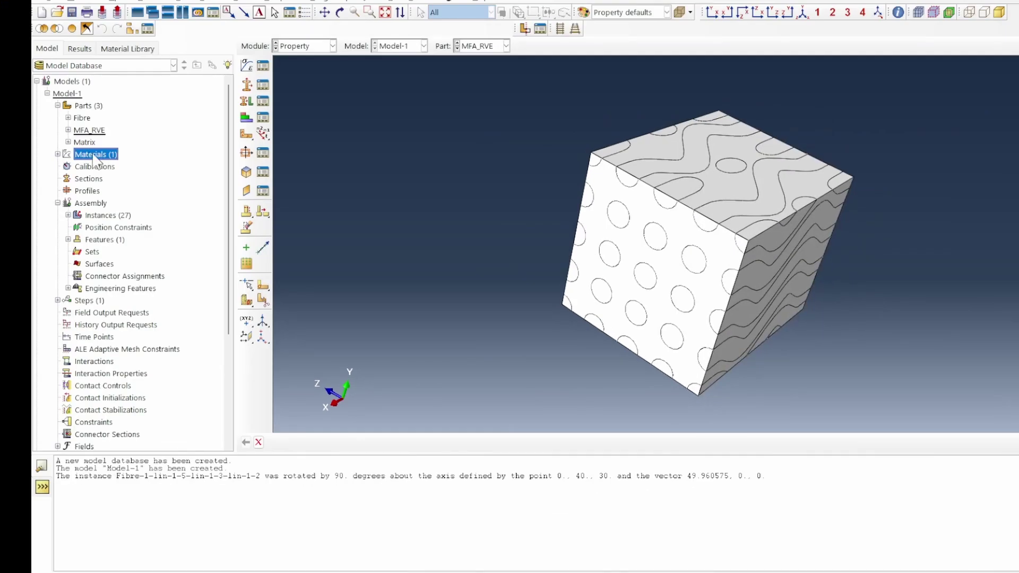
# Create a second material named Matrix without any material behaviours
pyautogui.doubleClick(93, 155)
pyautogui.write('Matrix')
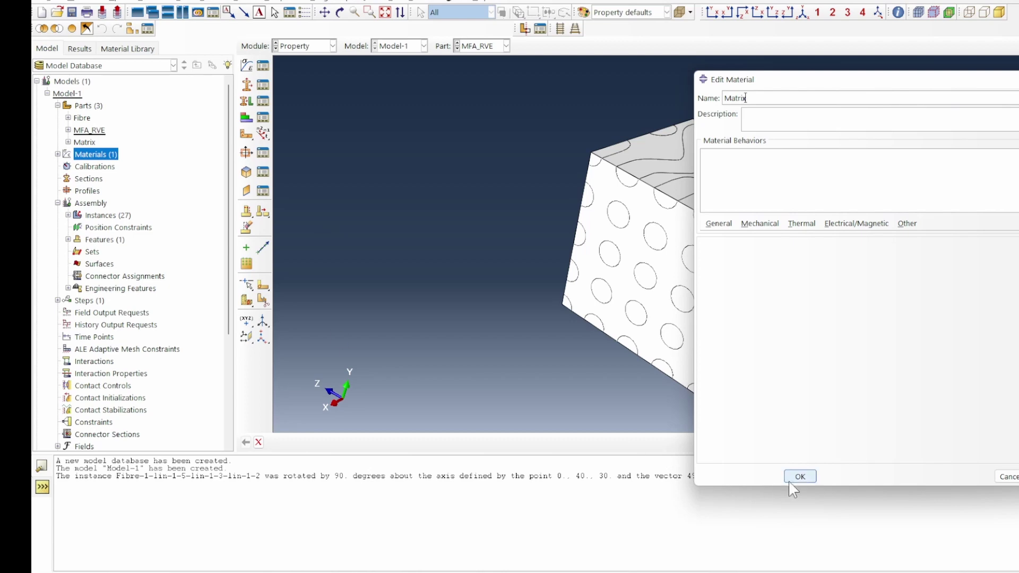
pyautogui.click(797, 477)
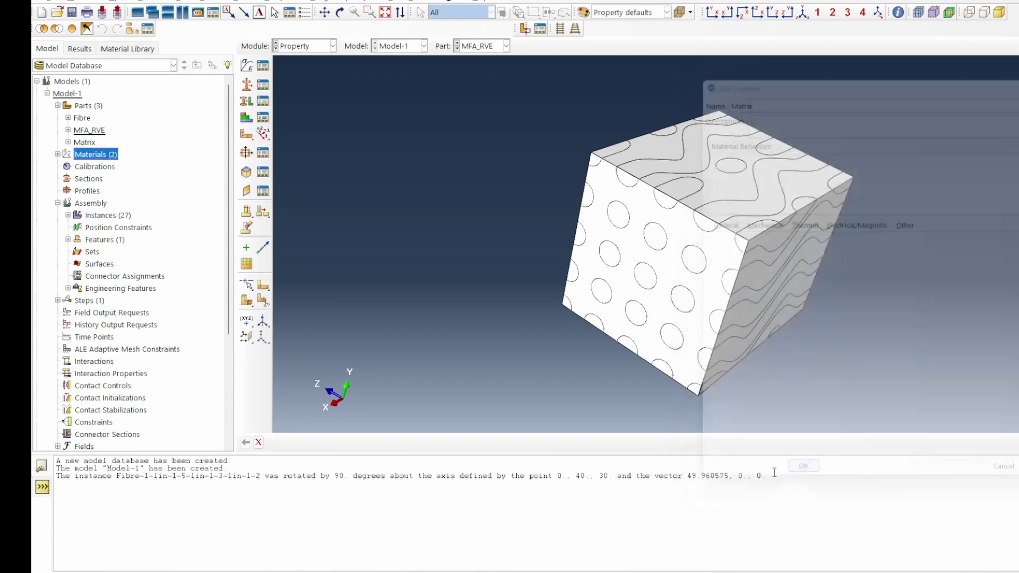
# Create a solid homogeneous section named fibreSection that uses the Fibre material
pyautogui.doubleClick(88, 179)
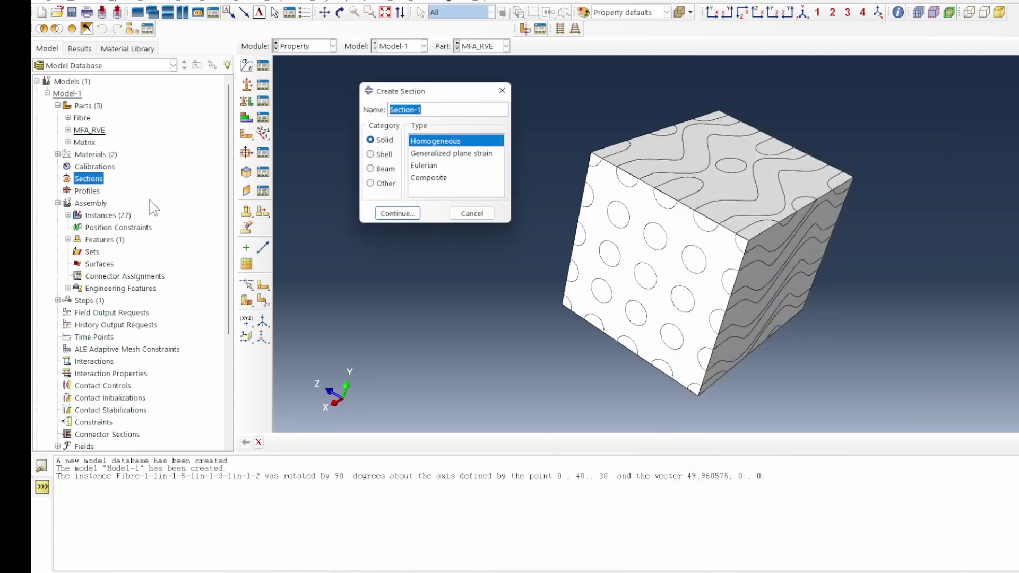
pyautogui.write('fibre')
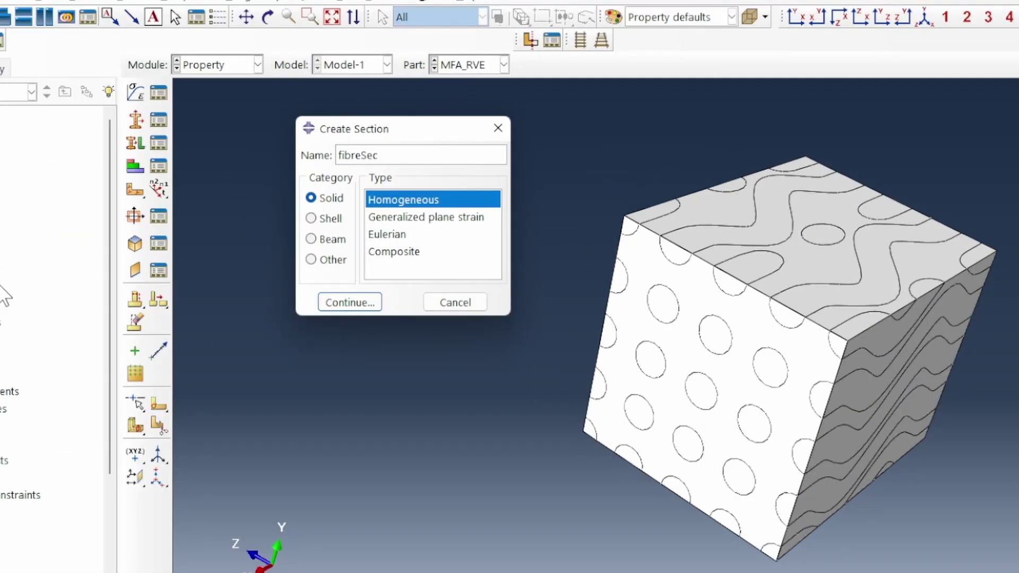
pyautogui.press('Return')
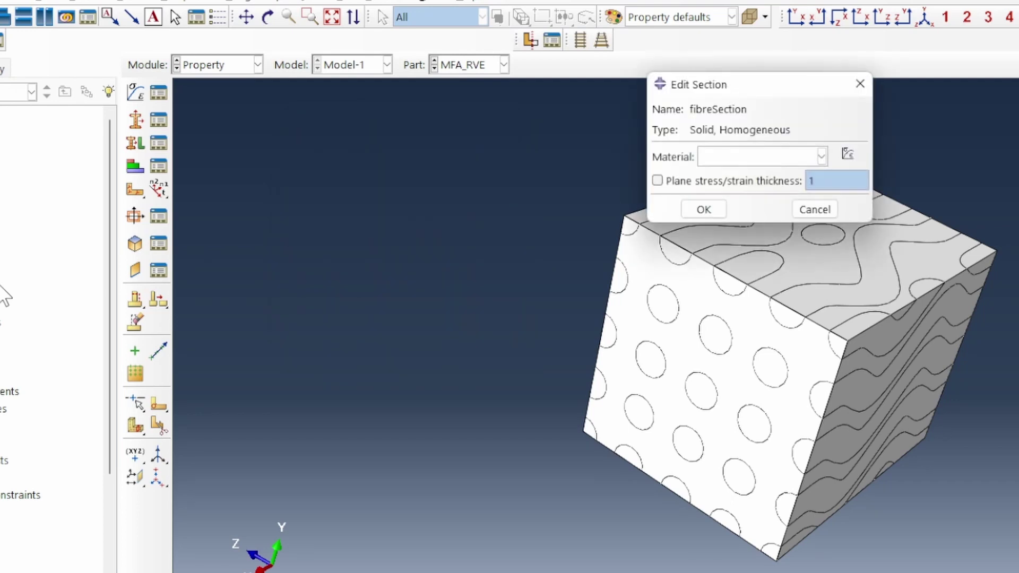
pyautogui.click(739, 157)
pyautogui.click(721, 176)
pyautogui.click(706, 209)
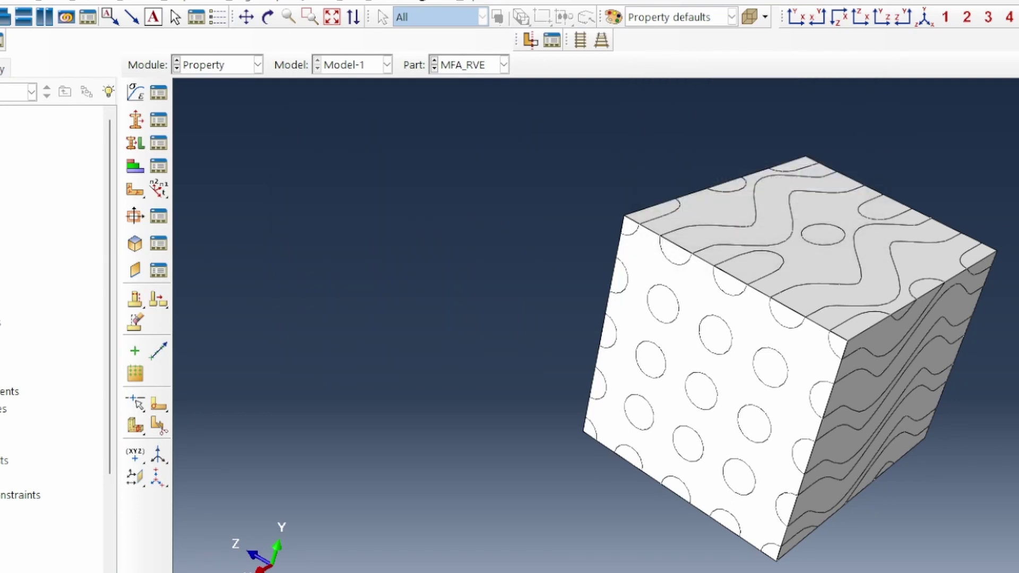
# Create a solid homogeneous section named matrixSection that uses the Matrix material
pyautogui.doubleClick(47, 253)
pyautogui.write('matrixSection')
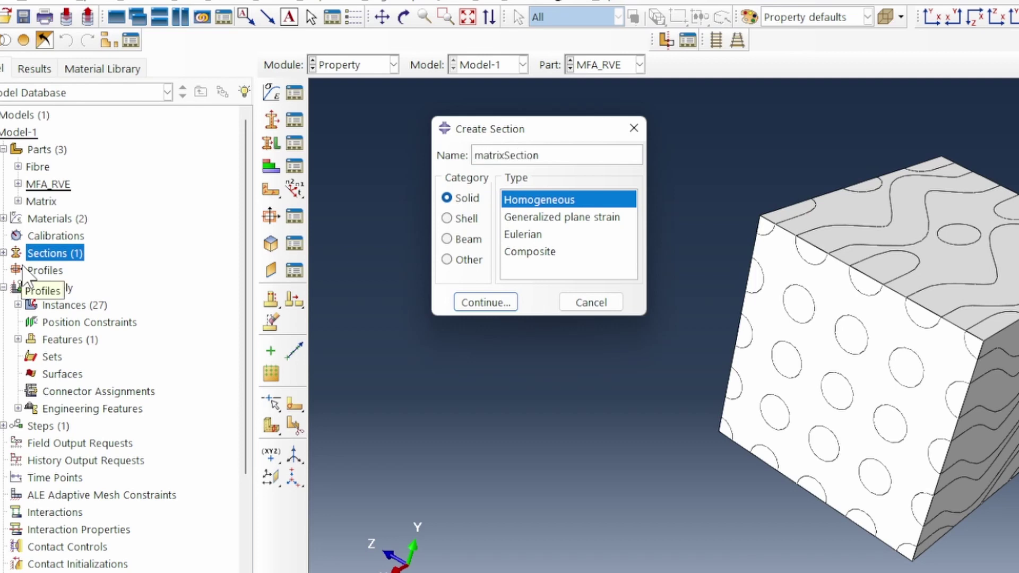
pyautogui.press('Return')
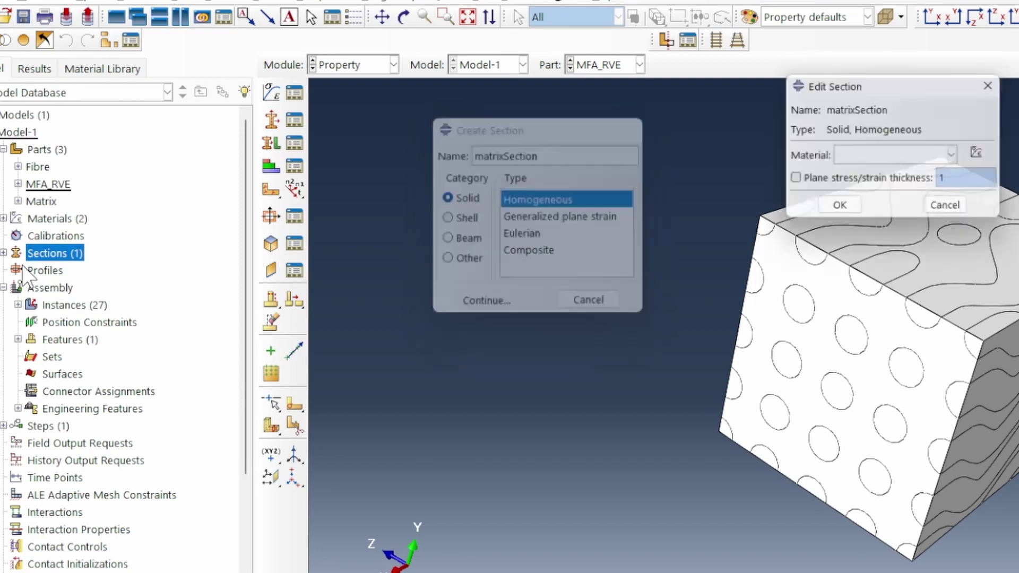
pyautogui.click(846, 158)
pyautogui.click(851, 194)
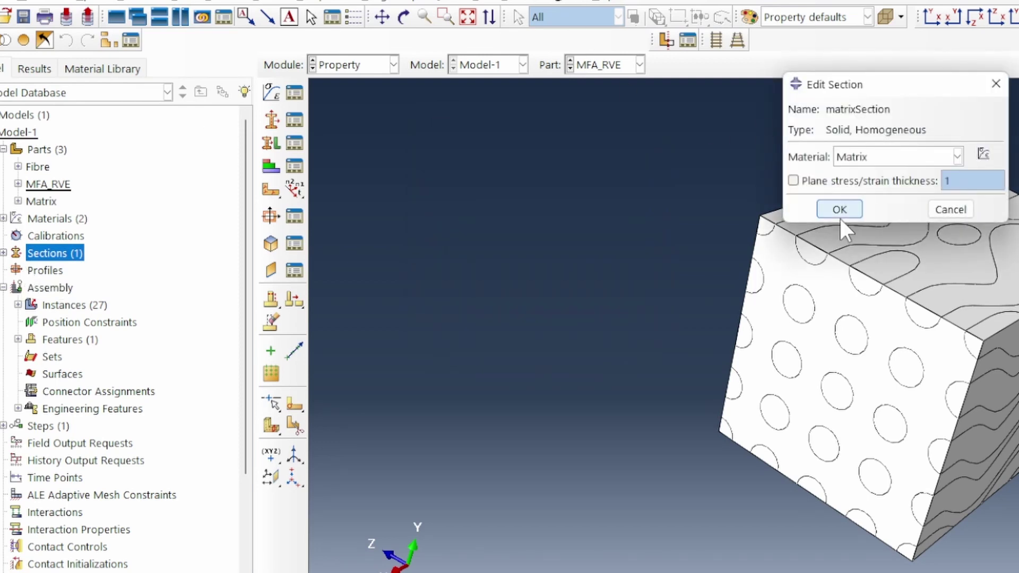
pyautogui.click(840, 210)
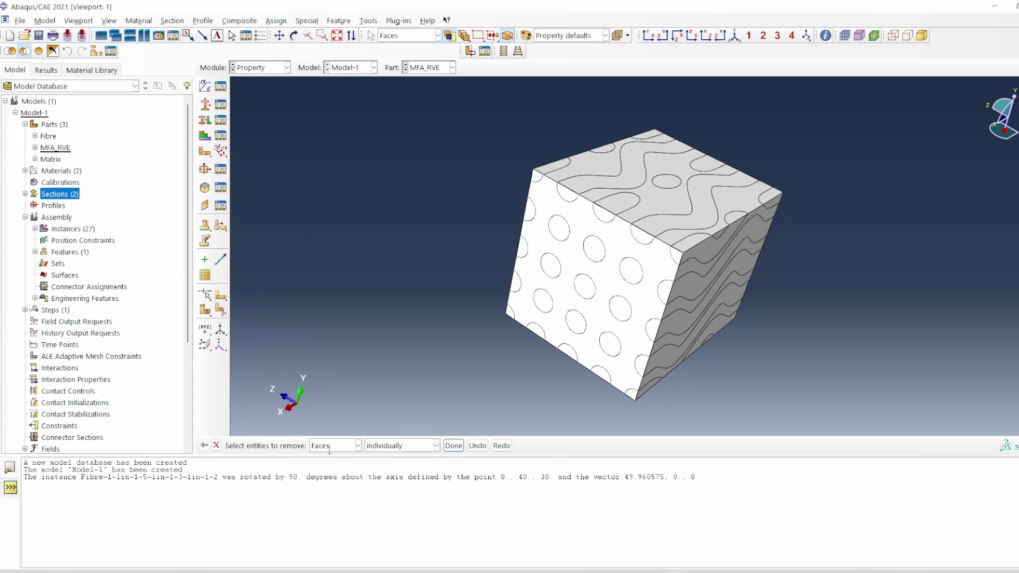
# Remove the matrix cell of MFA_RVE from the display so that only the fibre cells are shown
pyautogui.click(329, 450)
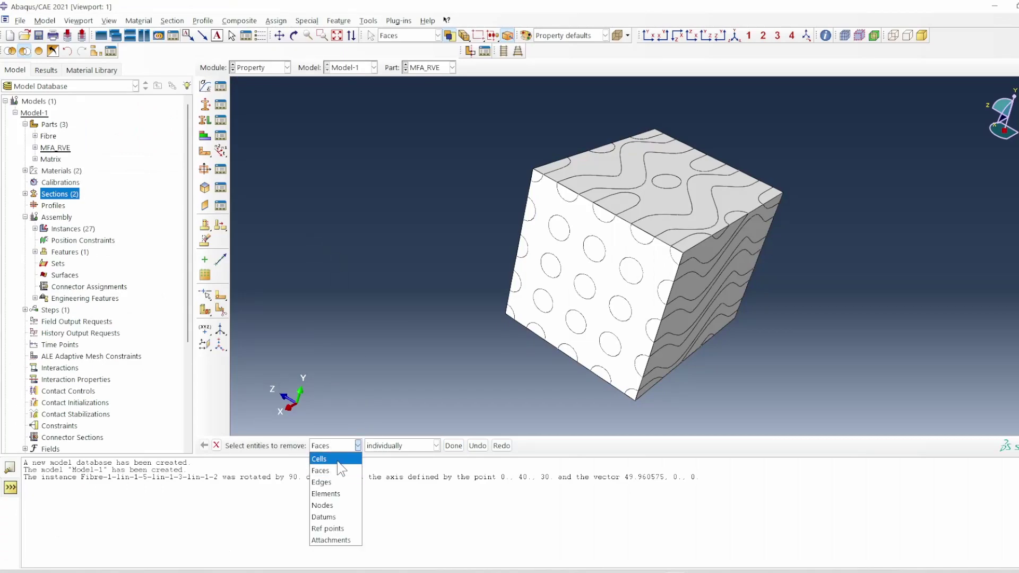
pyautogui.click(330, 467)
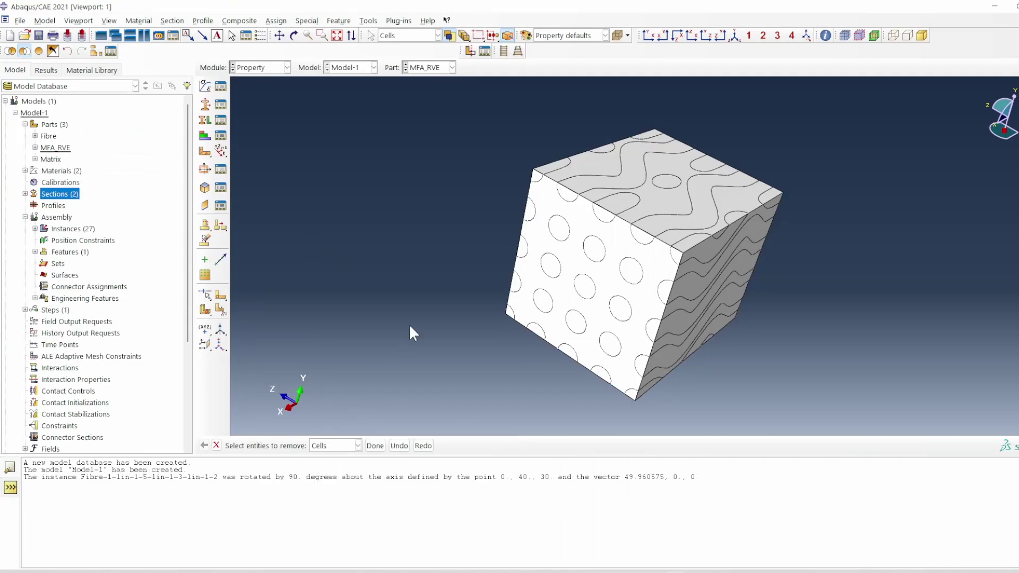
pyautogui.click(541, 245)
pyautogui.click(370, 447)
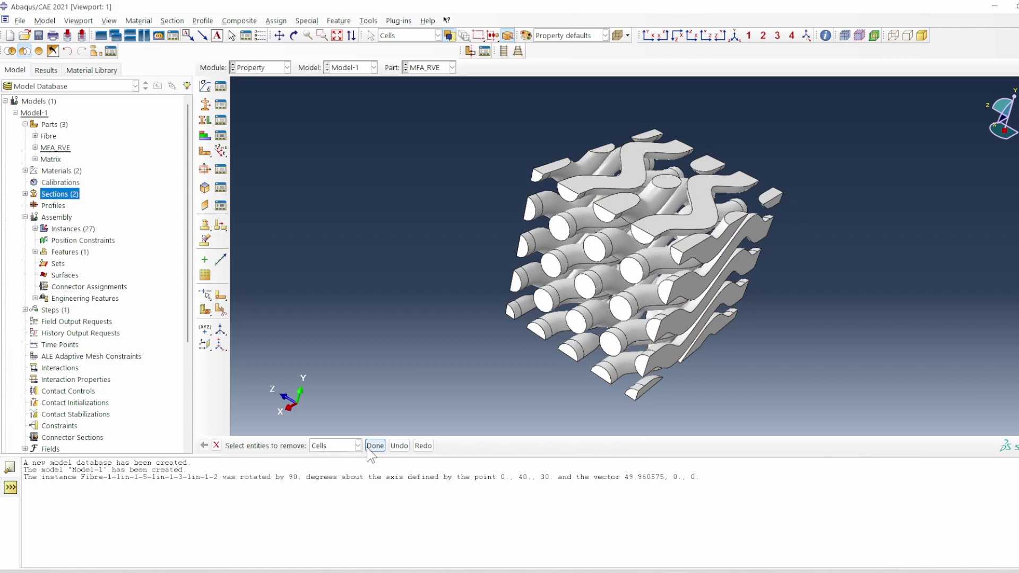
pyautogui.click(294, 35)
pyautogui.moveTo(509, 223); pyautogui.dragTo(476, 242)
pyautogui.rightClick(476, 241)
pyautogui.click(520, 316)
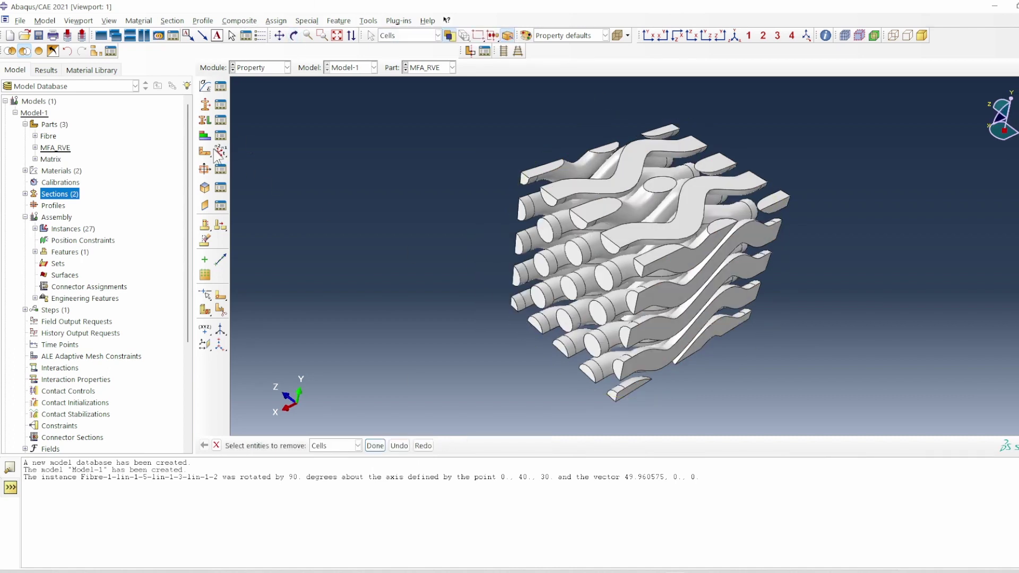
# Assign fibreSection to all displayed fibre cells of MFA_RVE without creating a set
pyautogui.click(35, 147)
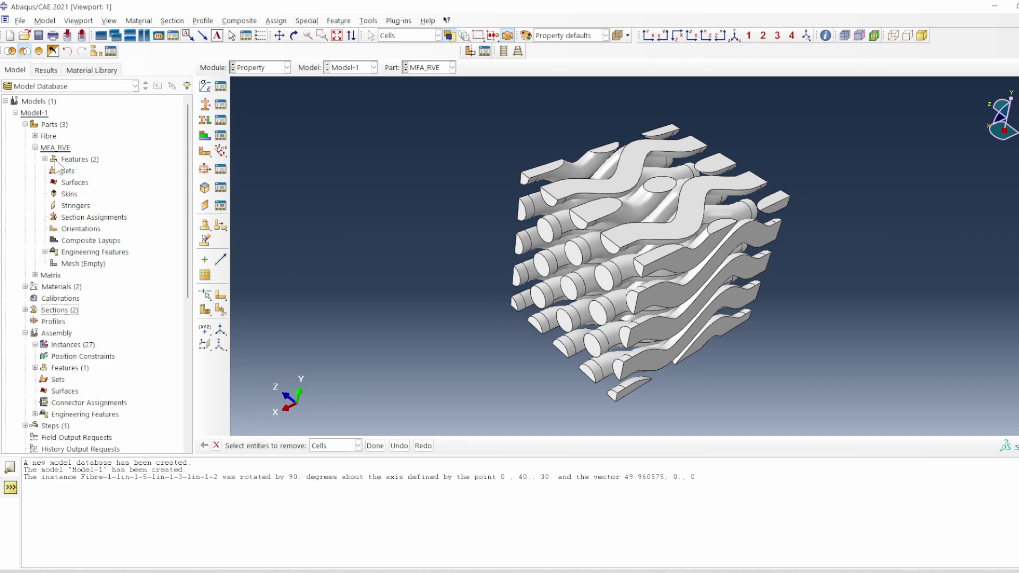
pyautogui.doubleClick(100, 218)
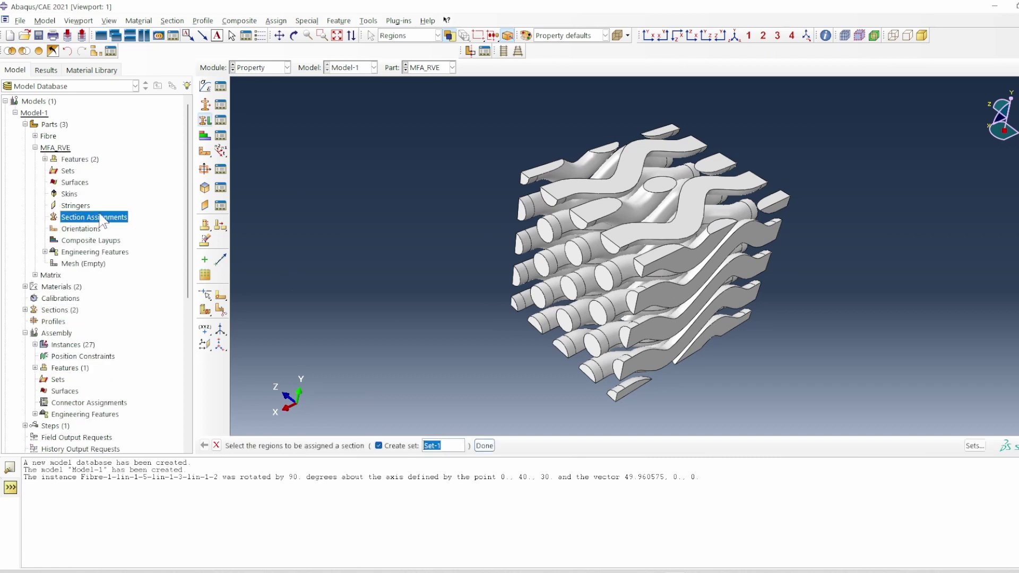
pyautogui.moveTo(428, 121); pyautogui.dragTo(890, 455)
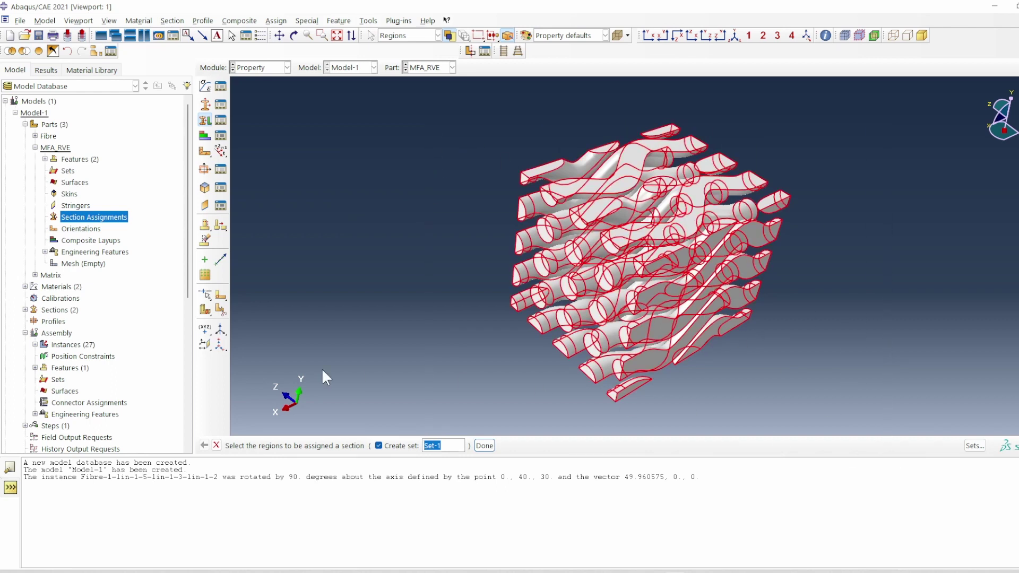
pyautogui.click(386, 448)
pyautogui.click(439, 446)
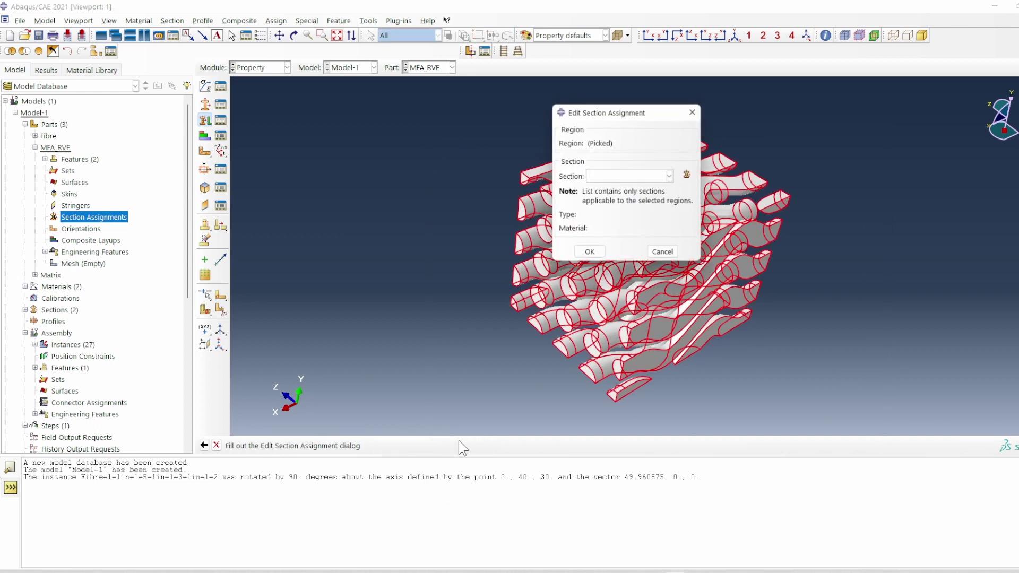
pyautogui.click(635, 176)
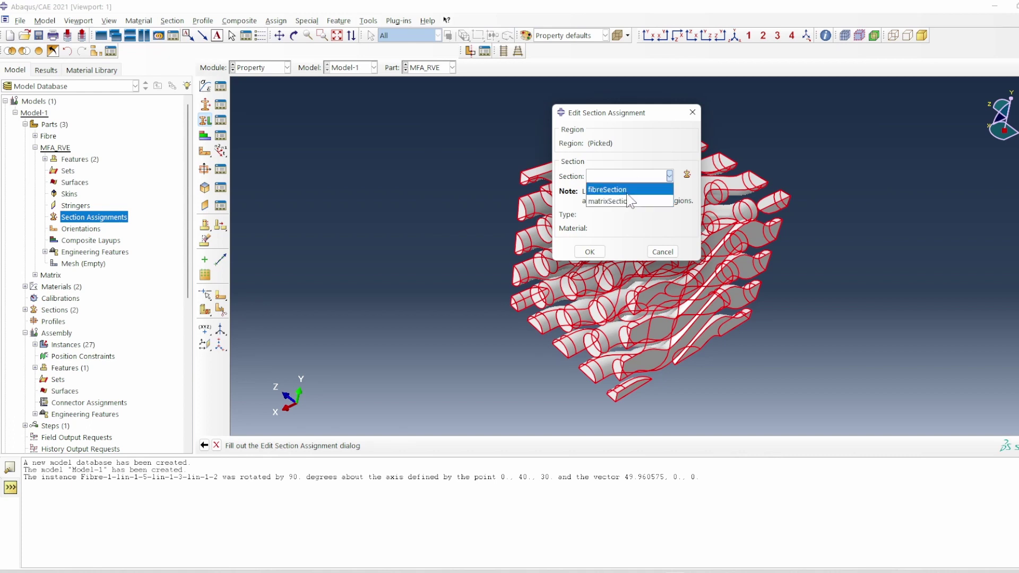
pyautogui.click(626, 190)
pyautogui.click(589, 252)
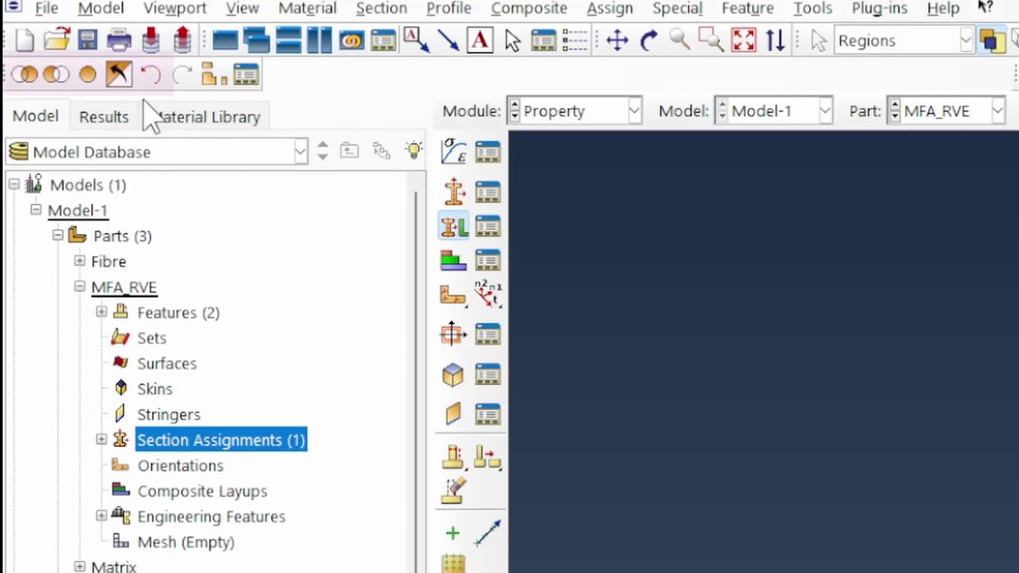
# Swap the display to the hidden matrix region of MFA_RVE and assign matrixSection to it without creating a set
pyautogui.click(117, 74)
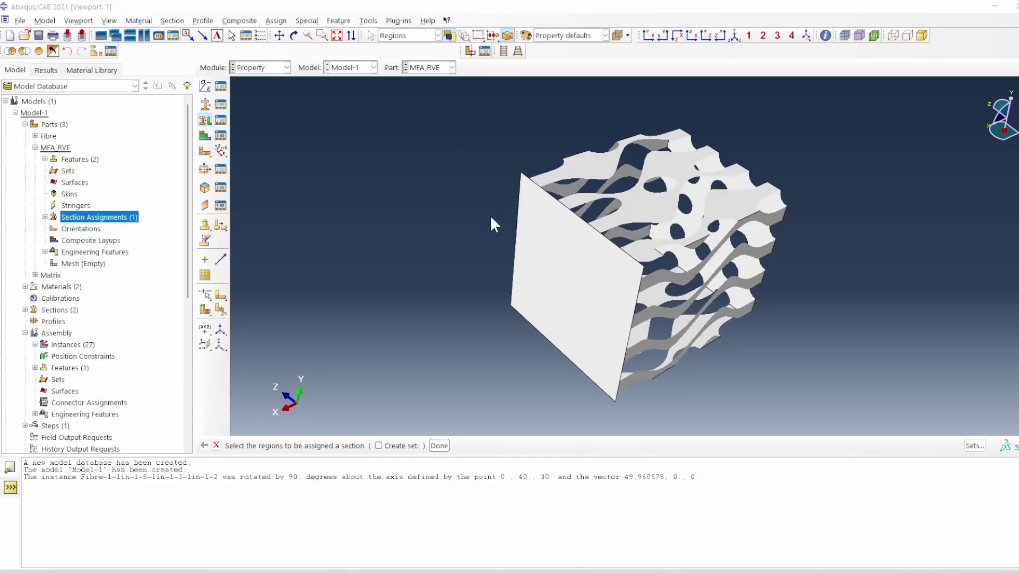
pyautogui.moveTo(464, 110); pyautogui.dragTo(844, 407)
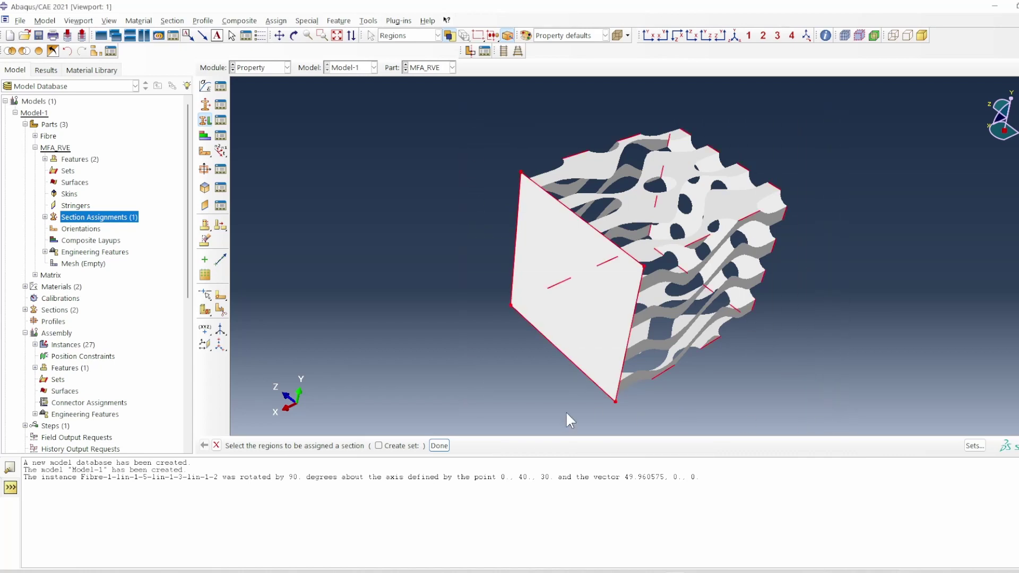
pyautogui.click(441, 445)
pyautogui.click(670, 176)
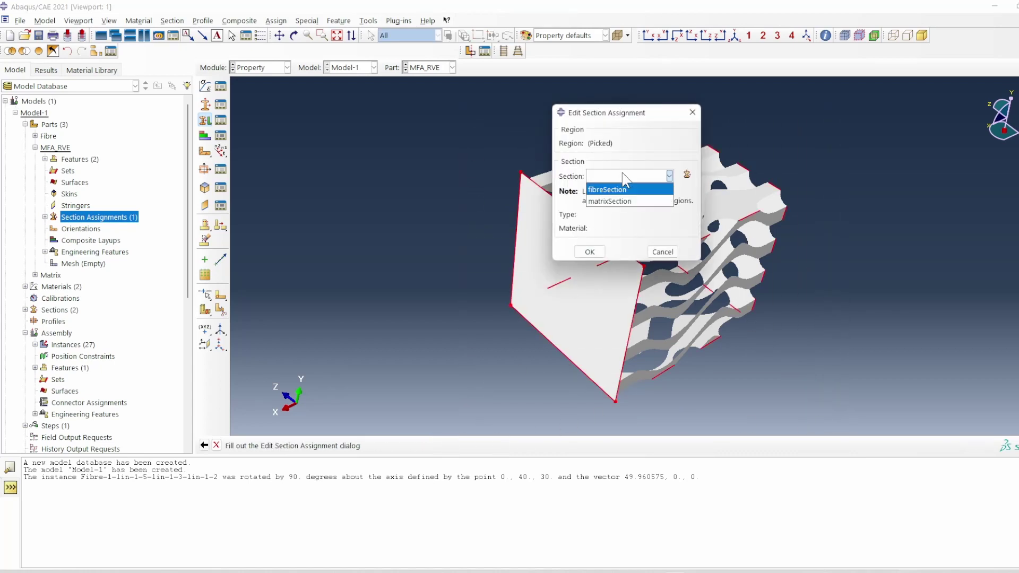
pyautogui.click(623, 207)
pyautogui.click(594, 253)
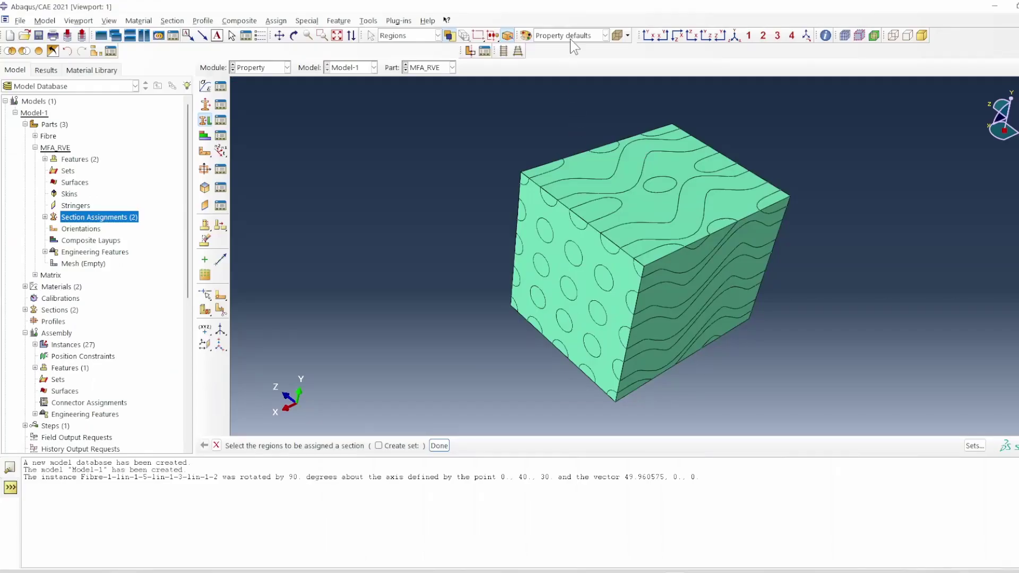
# Colour-code the MFA_RVE part by Materials and rotate it to inspect the fibre and matrix assignments
pyautogui.click(573, 36)
pyautogui.click(549, 84)
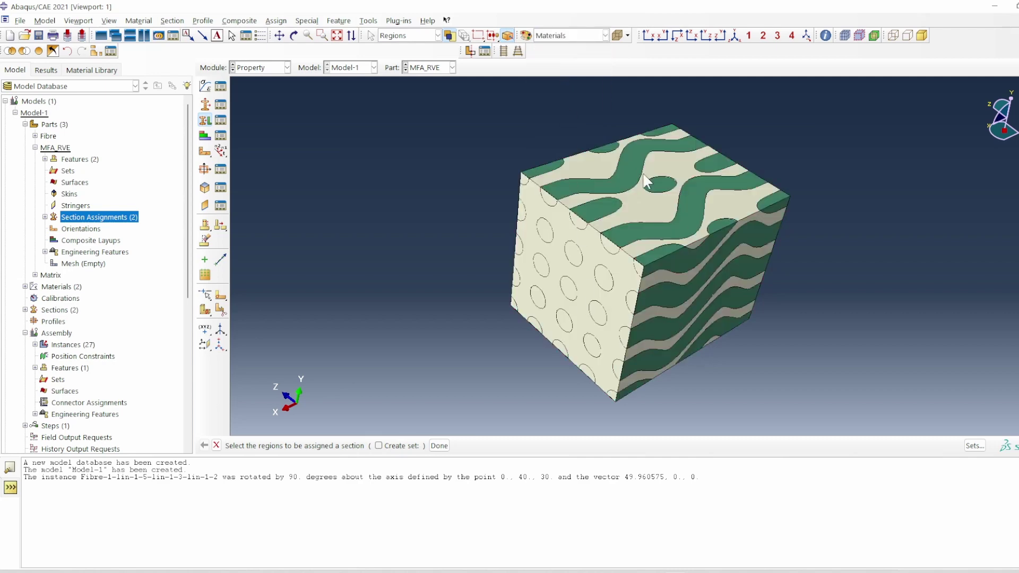
pyautogui.click(293, 35)
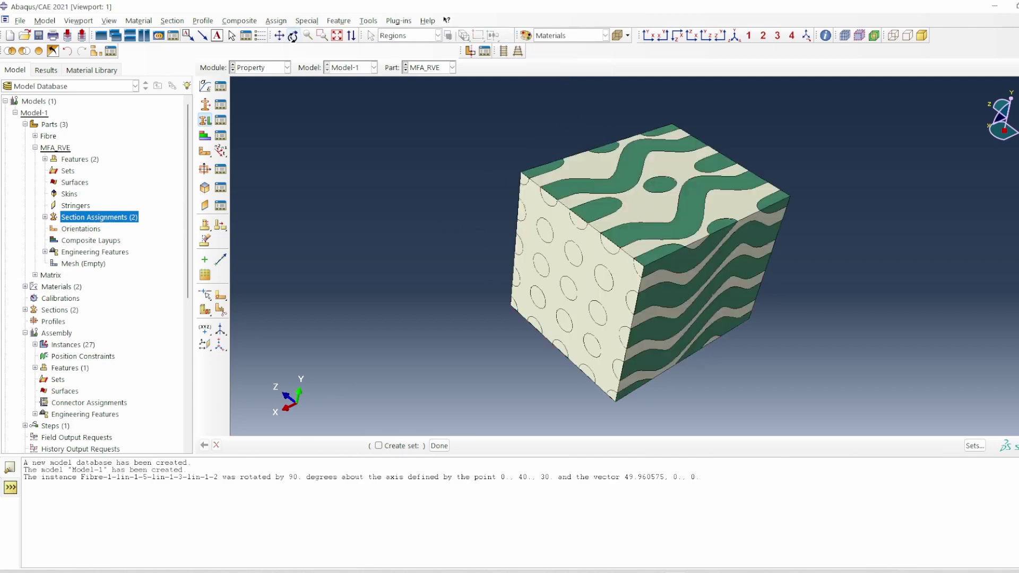
pyautogui.moveTo(695, 294)
pyautogui.mouseDown()
pyautogui.moveTo(612, 256)
pyautogui.moveTo(711, 309)
pyautogui.moveTo(608, 270)
pyautogui.moveTo(644, 302)
pyautogui.moveTo(662, 212)
pyautogui.moveTo(587, 227)
pyautogui.moveTo(498, 295)
pyautogui.moveTo(734, 266)
pyautogui.moveTo(655, 337)
pyautogui.moveTo(609, 309)
pyautogui.moveTo(678, 266)
pyautogui.mouseUp()
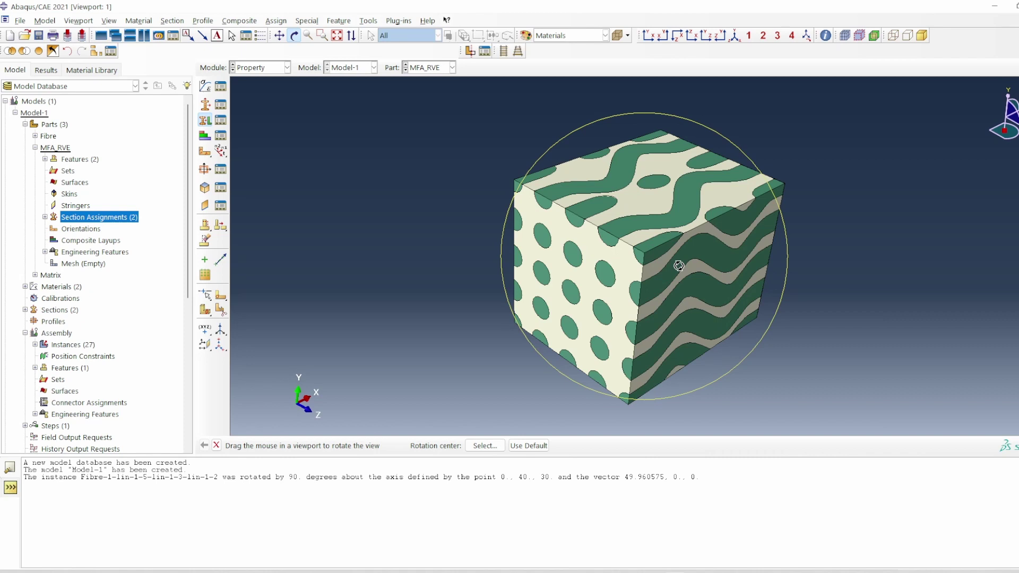